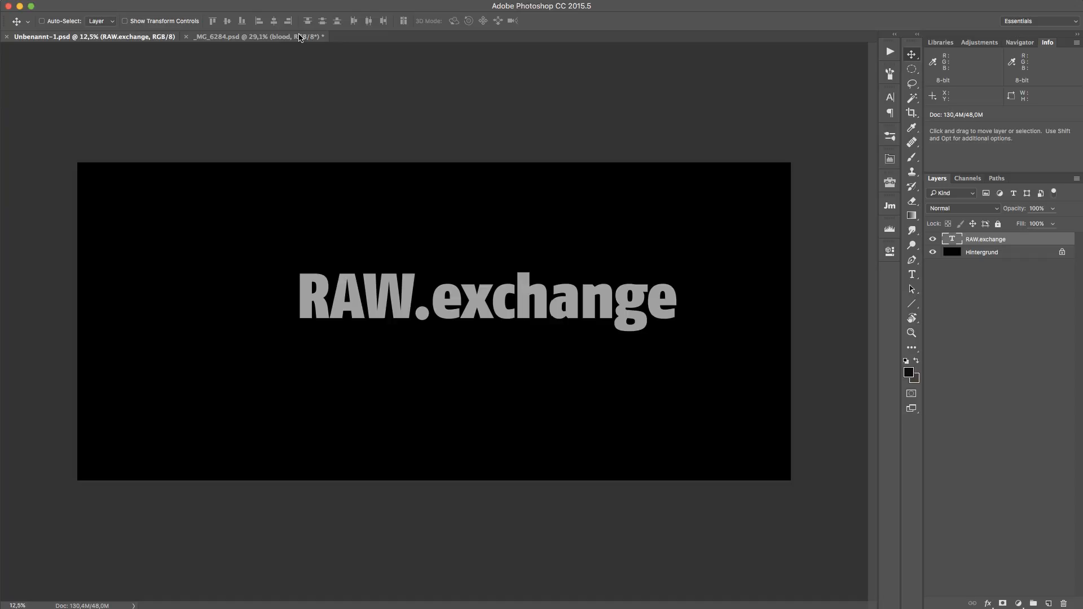
Step: In the _MG_6284.psd document, delete the blood group together with its contents
{"action": "left_click", "coordinate": [299, 37]}
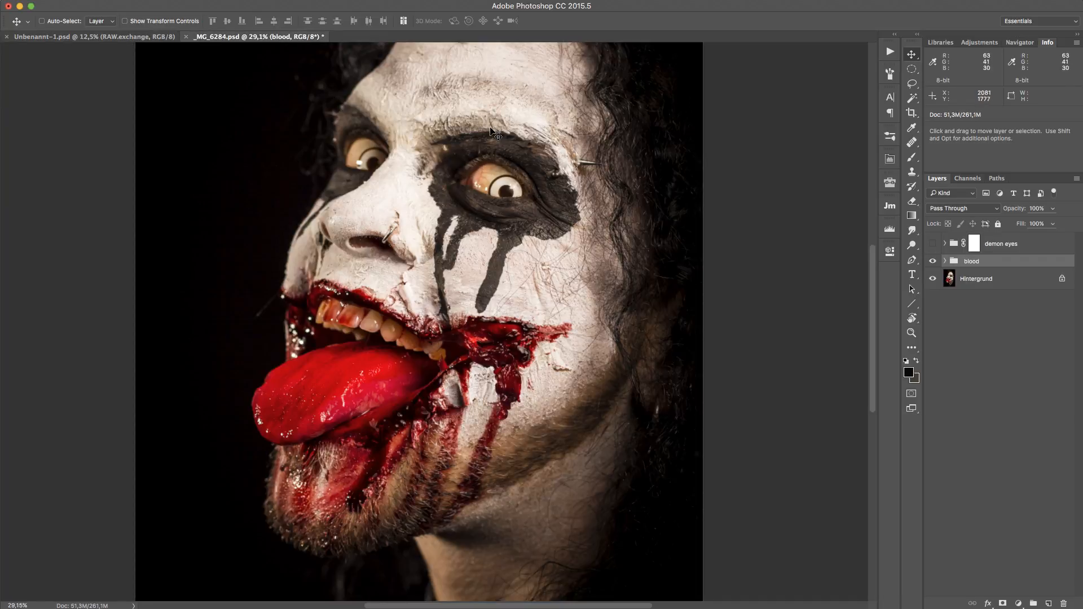
{"action": "key", "text": "z"}
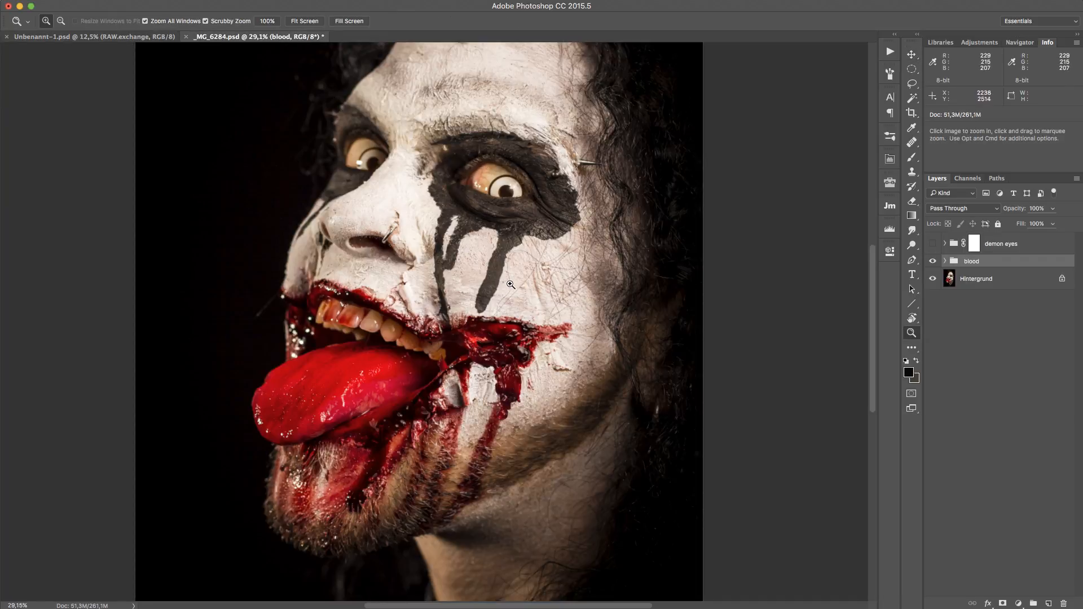
{"action": "left_click_drag", "start_coordinate": [511, 283], "coordinate": [541, 285]}
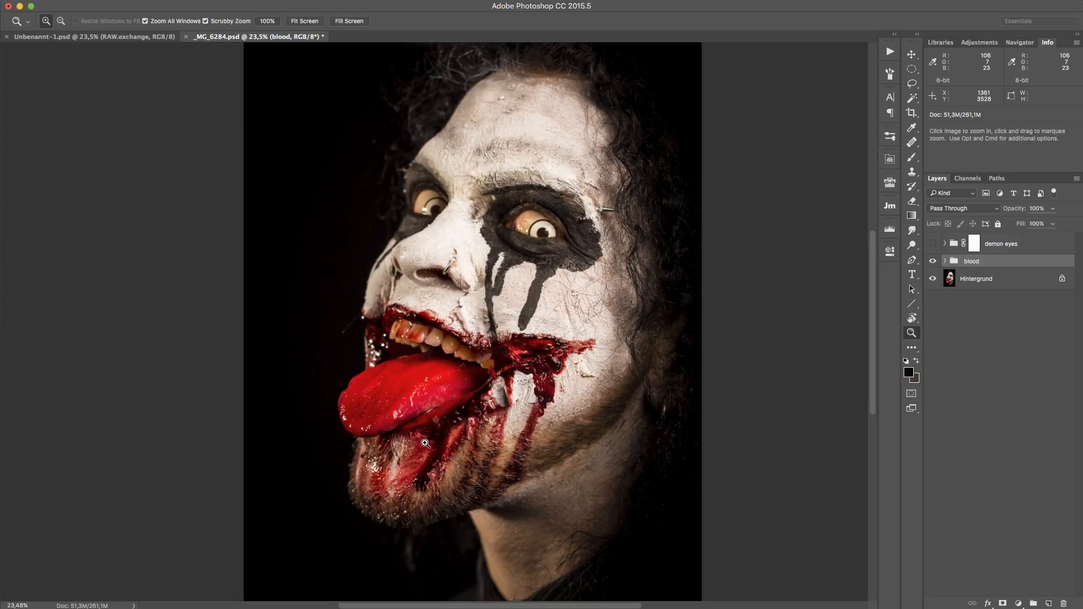
{"action": "left_click_drag", "start_coordinate": [472, 396], "coordinate": [551, 388]}
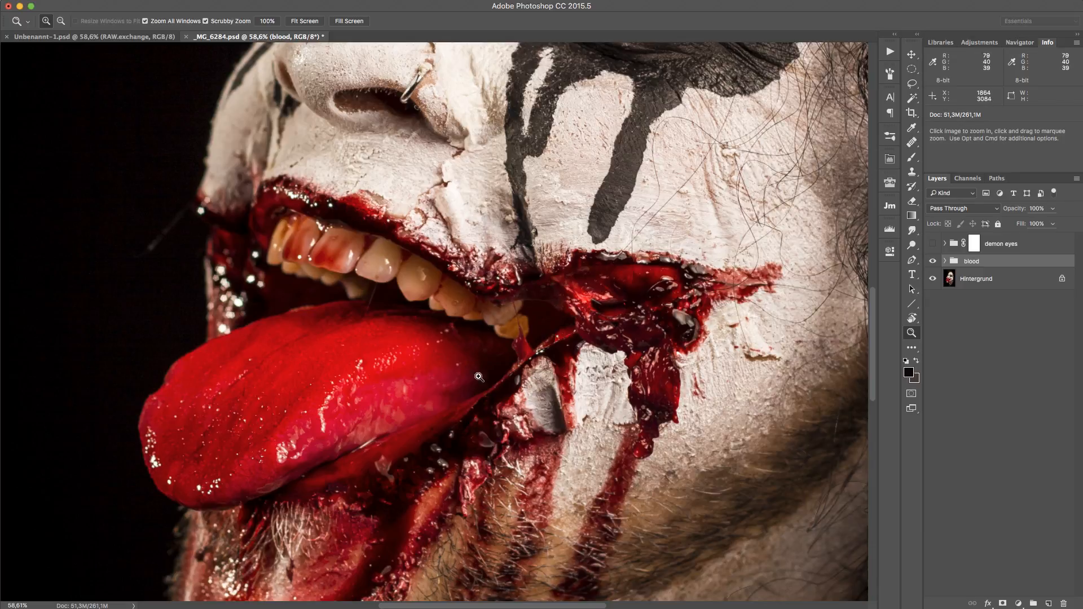
{"action": "left_click_drag", "start_coordinate": [493, 323], "coordinate": [458, 349]}
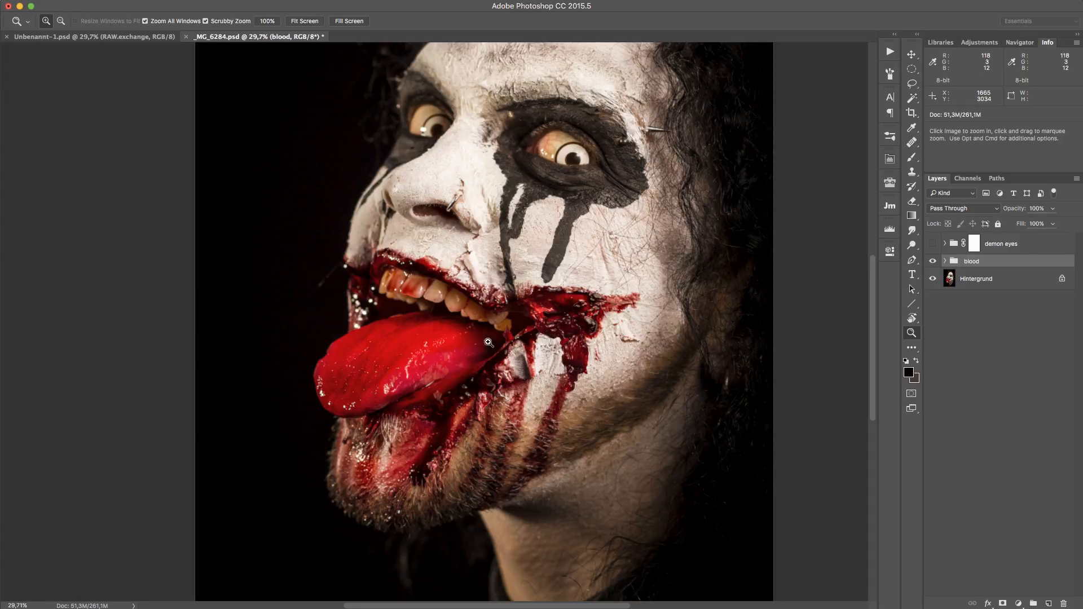
{"action": "left_click", "coordinate": [1004, 335]}
{"action": "left_click", "coordinate": [1011, 266]}
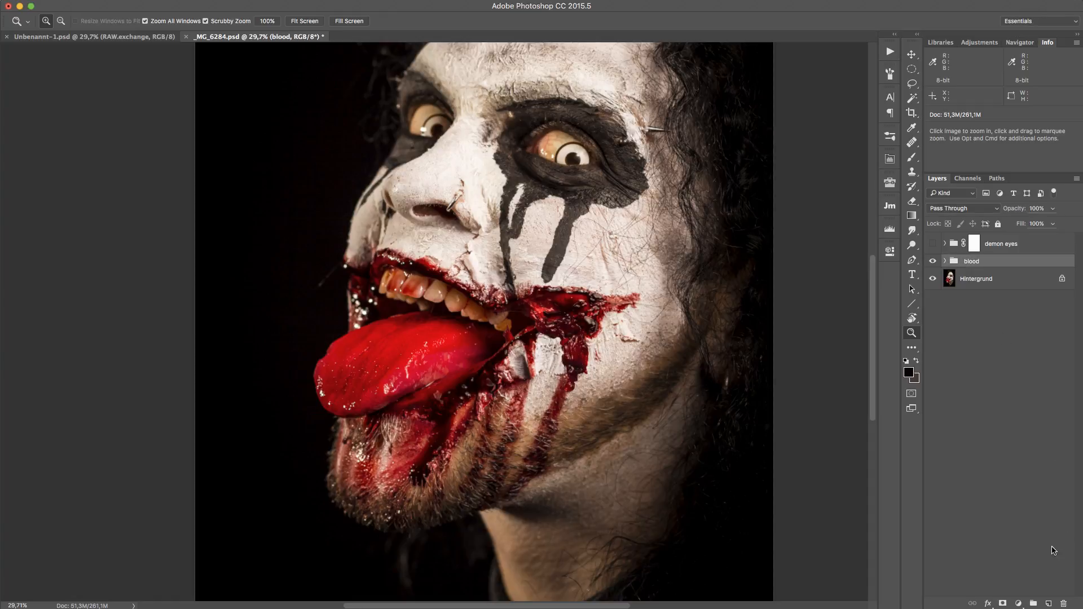
{"action": "left_click", "coordinate": [1063, 604]}
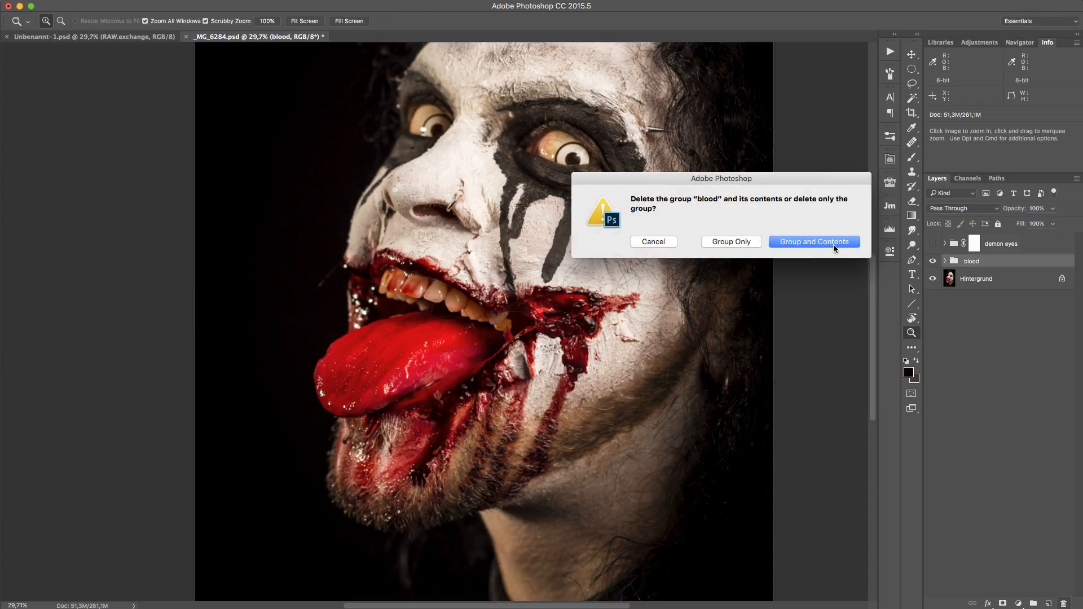
{"action": "left_click", "coordinate": [834, 249]}
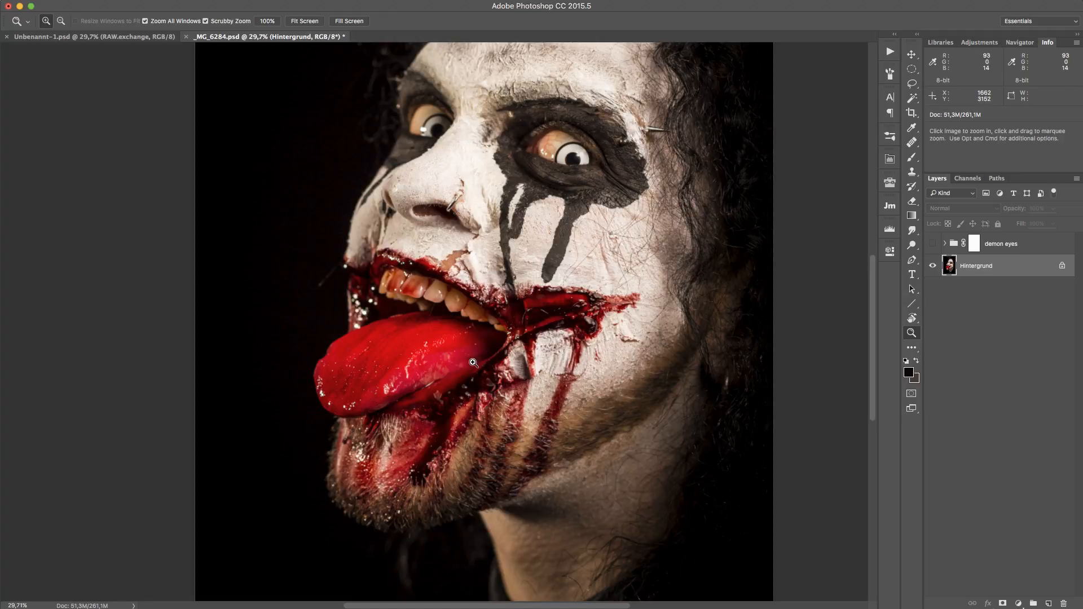
Step: Add a new empty layer directly above the Hintergrund layer for retouching the corner of the mouth
{"action": "left_click_drag", "start_coordinate": [521, 322], "coordinate": [519, 326]}
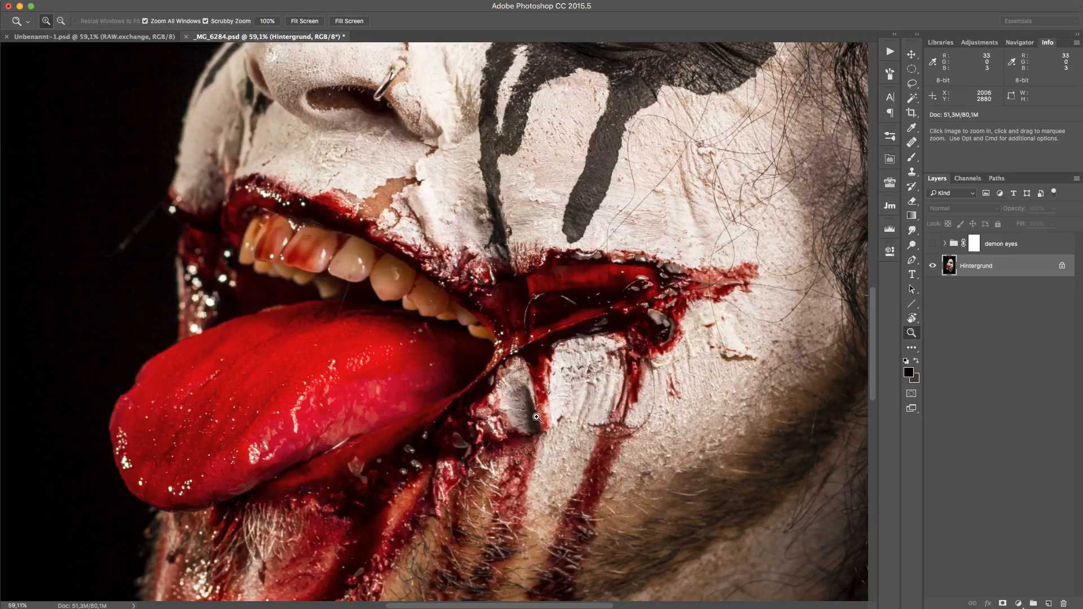
{"action": "left_click", "coordinate": [1046, 603]}
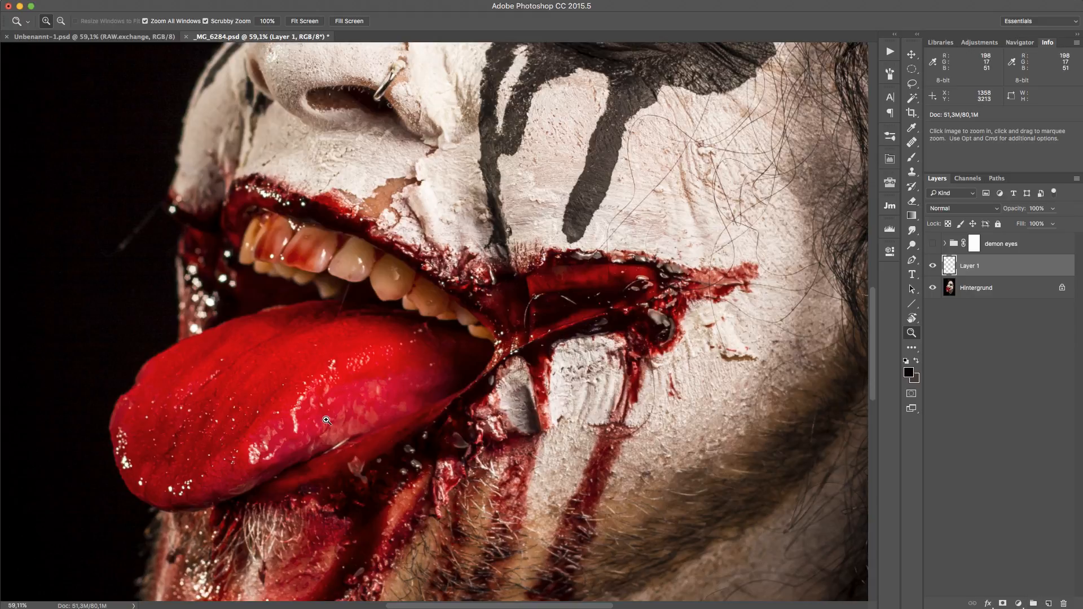
{"action": "left_click", "coordinate": [534, 338]}
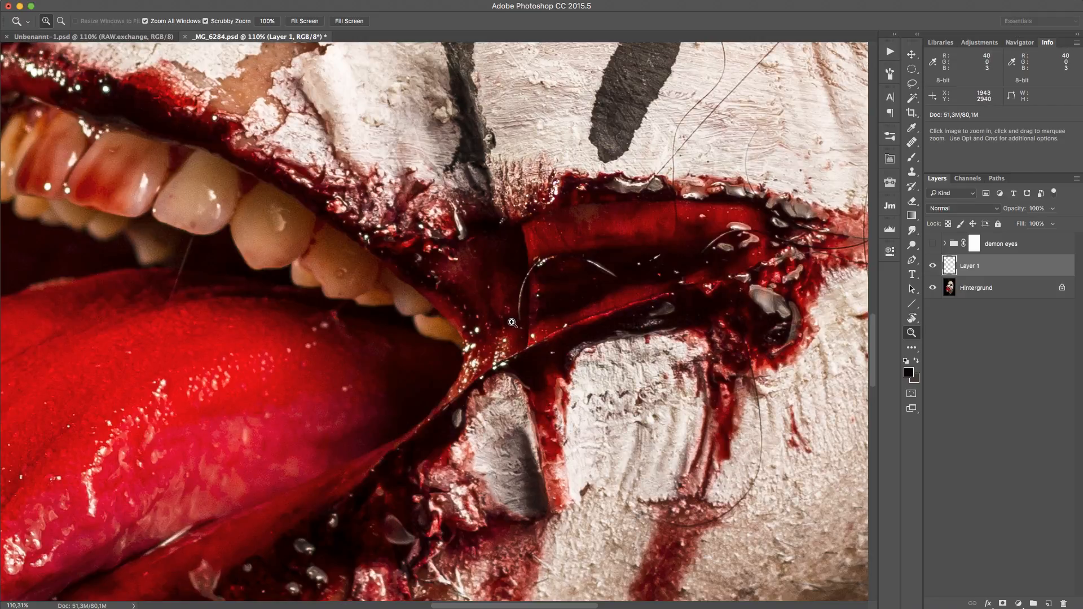
{"action": "key", "text": "b"}
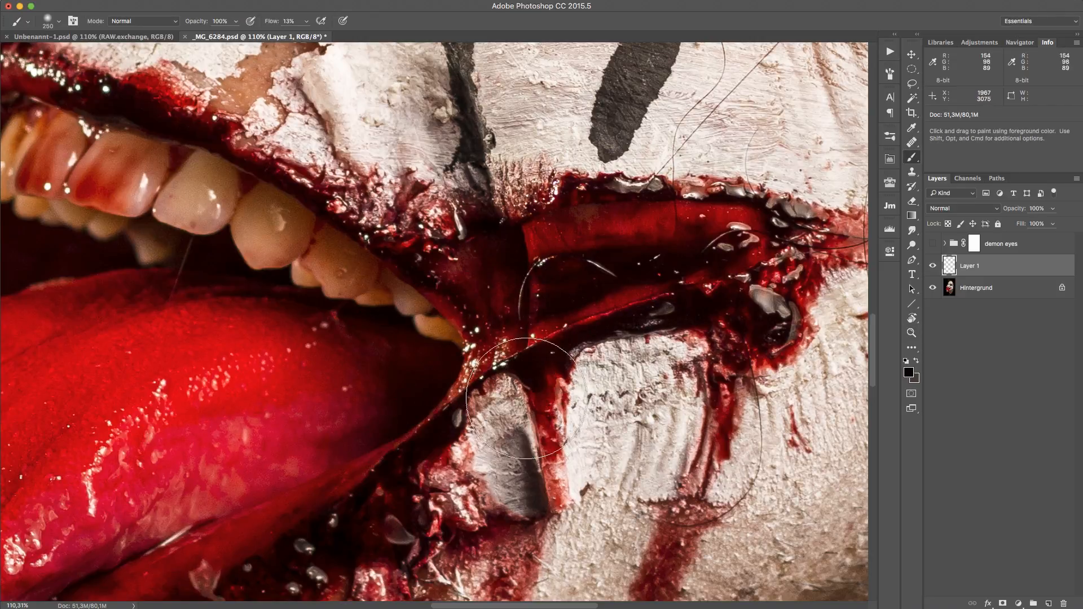
{"action": "key", "text": "l"}
{"action": "mouse_move", "coordinate": [454, 377]}
{"action": "left_mouse_down"}
{"action": "mouse_move", "coordinate": [636, 266]}
{"action": "mouse_move", "coordinate": [548, 223]}
{"action": "mouse_move", "coordinate": [427, 266]}
{"action": "mouse_move", "coordinate": [371, 317]}
{"action": "mouse_move", "coordinate": [445, 417]}
{"action": "left_mouse_up"}
{"action": "key", "text": "super+d"}
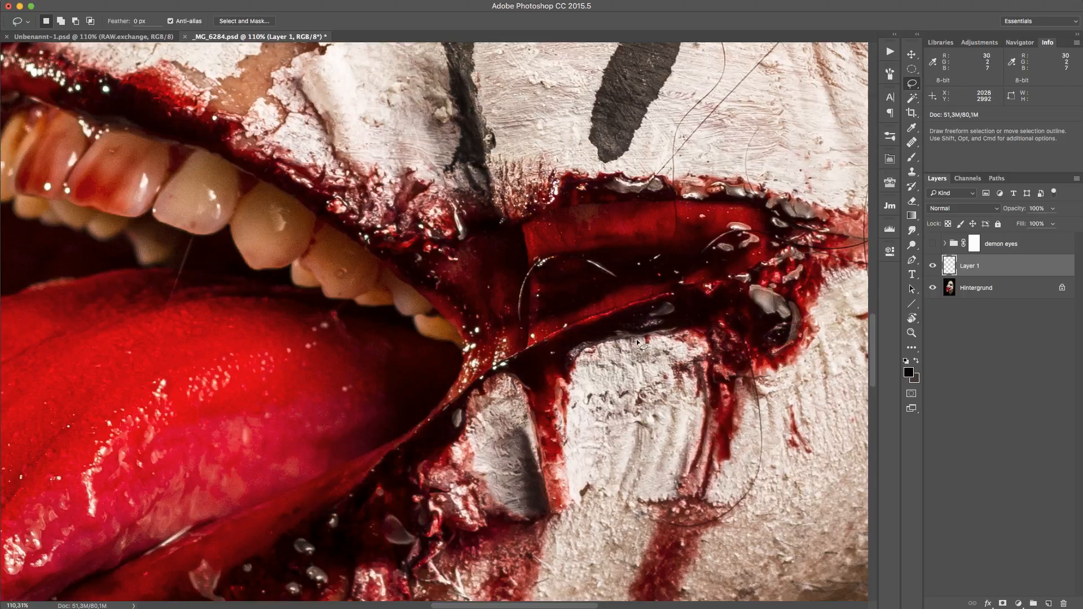
Step: Use the Clone Stamp to cover the fleshy strand at the mouth corner with the dark mouth interior
{"action": "key", "text": "s"}
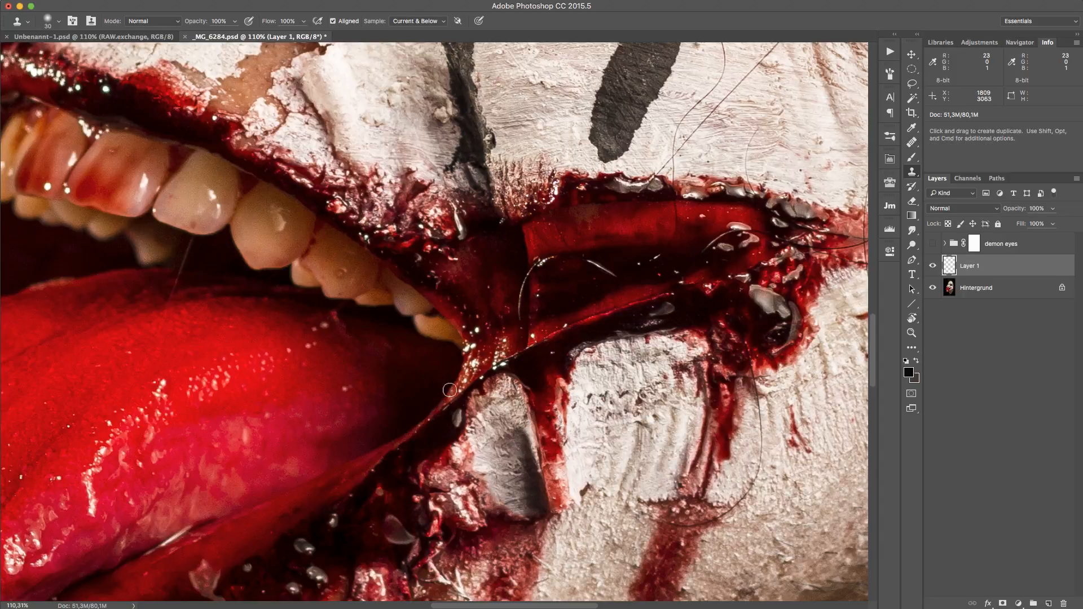
{"action": "key", "text": "bracketright"}
{"action": "mouse_move", "coordinate": [435, 393]}
{"action": "left_mouse_down"}
{"action": "mouse_move", "coordinate": [464, 361]}
{"action": "mouse_move", "coordinate": [471, 370]}
{"action": "mouse_move", "coordinate": [456, 357]}
{"action": "mouse_move", "coordinate": [468, 349]}
{"action": "mouse_move", "coordinate": [501, 351]}
{"action": "mouse_move", "coordinate": [490, 355]}
{"action": "mouse_move", "coordinate": [524, 332]}
{"action": "left_mouse_up"}
{"action": "left_click", "coordinate": [433, 390], "text": "alt"}
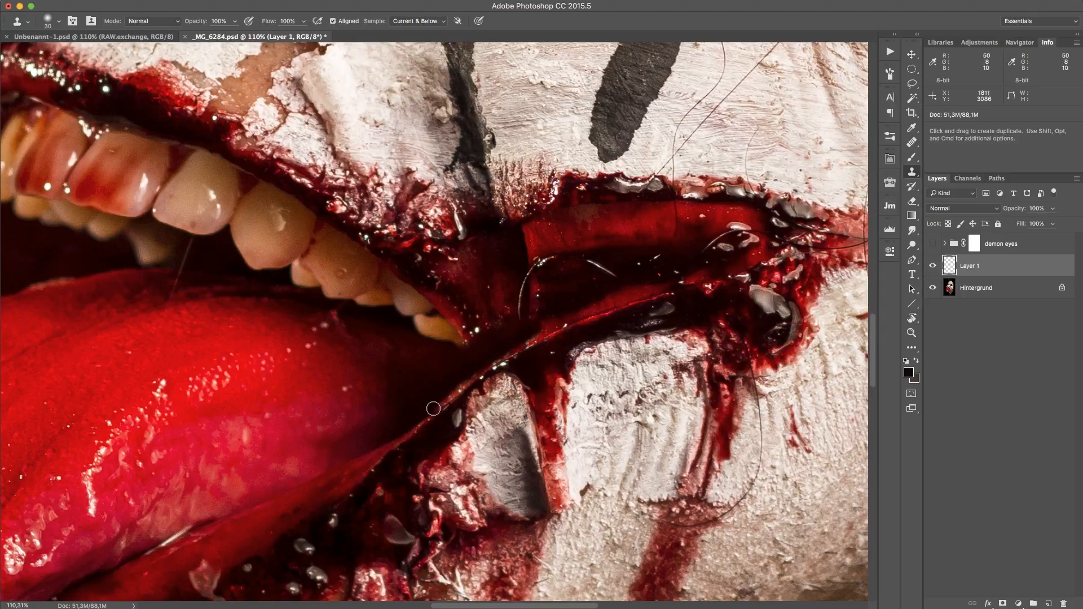
Step: Clone out the remaining skin beside the lower lip edge and the curved seam in the open wound with a small brush
{"action": "key", "text": "bracketleft"}
{"action": "key", "text": "bracketleft"}
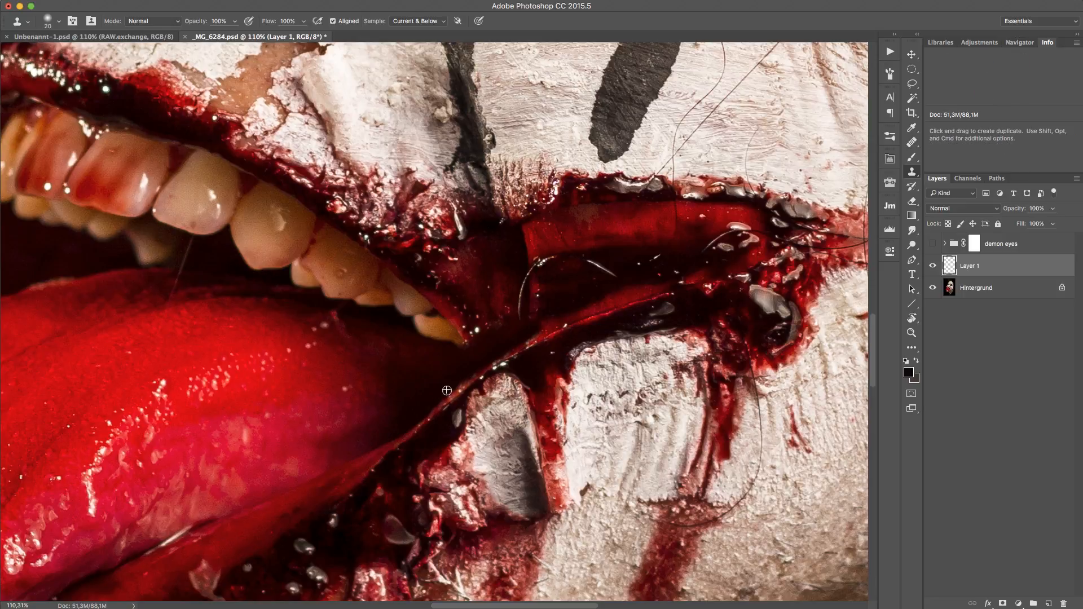
{"action": "left_click", "coordinate": [449, 377], "text": "alt"}
{"action": "left_click_drag", "start_coordinate": [460, 382], "coordinate": [483, 365]}
{"action": "left_click", "coordinate": [497, 349], "text": "alt"}
{"action": "mouse_move", "coordinate": [533, 324]}
{"action": "left_mouse_down"}
{"action": "mouse_move", "coordinate": [520, 328]}
{"action": "mouse_move", "coordinate": [535, 324]}
{"action": "mouse_move", "coordinate": [530, 308]}
{"action": "mouse_move", "coordinate": [519, 297]}
{"action": "mouse_move", "coordinate": [504, 306]}
{"action": "mouse_move", "coordinate": [508, 294]}
{"action": "left_mouse_up"}
{"action": "left_click", "coordinate": [515, 316], "text": "alt"}
{"action": "left_click", "coordinate": [488, 333], "text": "alt"}
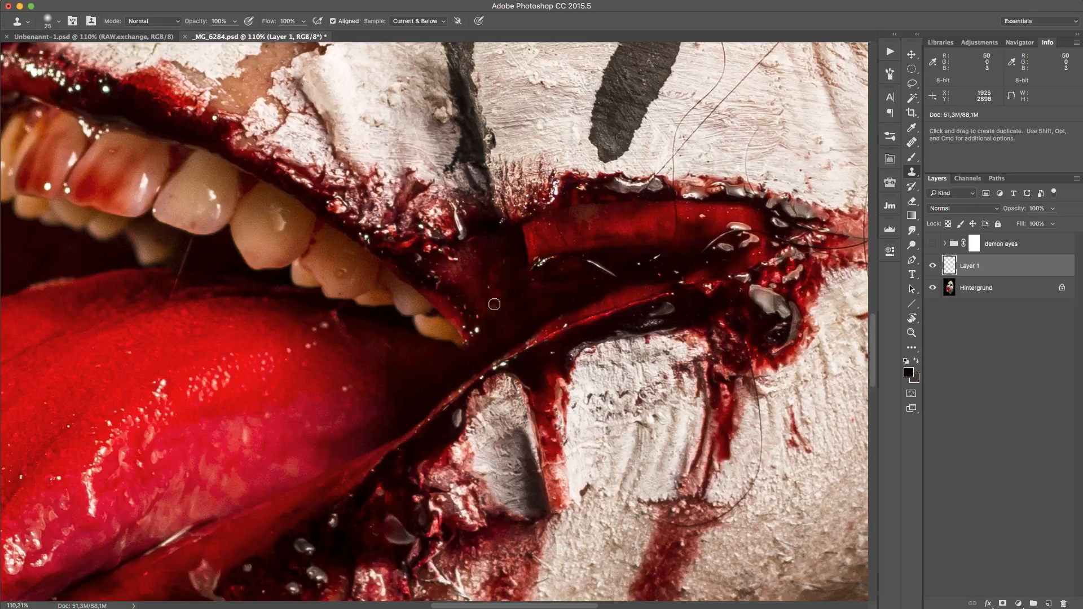
Step: Clone dark red texture over the flesh patch and hard edge behind the teeth with a 35 px brush
{"action": "key", "text": "bracketright"}
{"action": "key", "text": "bracketright"}
{"action": "key", "text": "bracketright"}
{"action": "left_click", "coordinate": [513, 312], "text": "alt"}
{"action": "mouse_move", "coordinate": [489, 289]}
{"action": "left_mouse_down"}
{"action": "mouse_move", "coordinate": [499, 259]}
{"action": "mouse_move", "coordinate": [479, 263]}
{"action": "mouse_move", "coordinate": [509, 295]}
{"action": "mouse_move", "coordinate": [494, 260]}
{"action": "mouse_move", "coordinate": [491, 274]}
{"action": "mouse_move", "coordinate": [501, 247]}
{"action": "mouse_move", "coordinate": [440, 274]}
{"action": "mouse_move", "coordinate": [462, 273]}
{"action": "mouse_move", "coordinate": [457, 285]}
{"action": "mouse_move", "coordinate": [473, 276]}
{"action": "mouse_move", "coordinate": [475, 302]}
{"action": "mouse_move", "coordinate": [489, 298]}
{"action": "mouse_move", "coordinate": [500, 317]}
{"action": "mouse_move", "coordinate": [496, 277]}
{"action": "mouse_move", "coordinate": [484, 300]}
{"action": "mouse_move", "coordinate": [506, 302]}
{"action": "mouse_move", "coordinate": [493, 331]}
{"action": "mouse_move", "coordinate": [474, 307]}
{"action": "mouse_move", "coordinate": [493, 296]}
{"action": "mouse_move", "coordinate": [466, 316]}
{"action": "mouse_move", "coordinate": [473, 325]}
{"action": "mouse_move", "coordinate": [453, 296]}
{"action": "mouse_move", "coordinate": [471, 327]}
{"action": "mouse_move", "coordinate": [446, 290]}
{"action": "mouse_move", "coordinate": [487, 275]}
{"action": "left_mouse_up"}
{"action": "left_click", "coordinate": [507, 303], "text": "alt"}
{"action": "left_click", "coordinate": [506, 258], "text": "alt"}
{"action": "left_click", "coordinate": [474, 274], "text": "alt"}
{"action": "left_click", "coordinate": [479, 265], "text": "alt"}
{"action": "left_click", "coordinate": [483, 299], "text": "alt"}
{"action": "left_click", "coordinate": [484, 280], "text": "alt"}
{"action": "mouse_move", "coordinate": [501, 314]}
{"action": "left_mouse_down"}
{"action": "mouse_move", "coordinate": [506, 326]}
{"action": "mouse_move", "coordinate": [528, 293]}
{"action": "mouse_move", "coordinate": [522, 299]}
{"action": "mouse_move", "coordinate": [527, 234]}
{"action": "mouse_move", "coordinate": [532, 272]}
{"action": "mouse_move", "coordinate": [556, 269]}
{"action": "mouse_move", "coordinate": [547, 265]}
{"action": "left_mouse_up"}
{"action": "left_click", "coordinate": [491, 295], "text": "alt"}
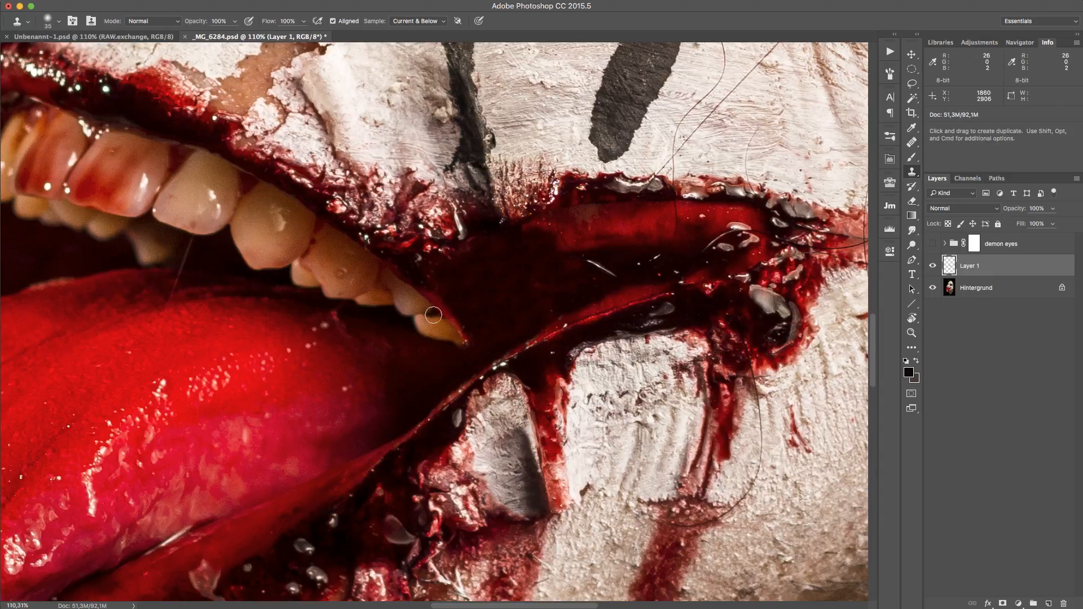
{"action": "left_click", "coordinate": [452, 281], "text": "alt"}
{"action": "left_click_drag", "start_coordinate": [394, 293], "coordinate": [421, 310]}
{"action": "key", "text": "b"}
{"action": "key", "text": "bracketleft"}
{"action": "key", "text": "bracketleft"}
{"action": "key", "text": "super+z"}
Step: Extend the second-to-last upper tooth toward the wound by cloning tooth texture with a 20 px brush
{"action": "key", "text": "s"}
{"action": "key", "text": "bracketleft"}
{"action": "key", "text": "bracketleft"}
{"action": "key", "text": "bracketleft"}
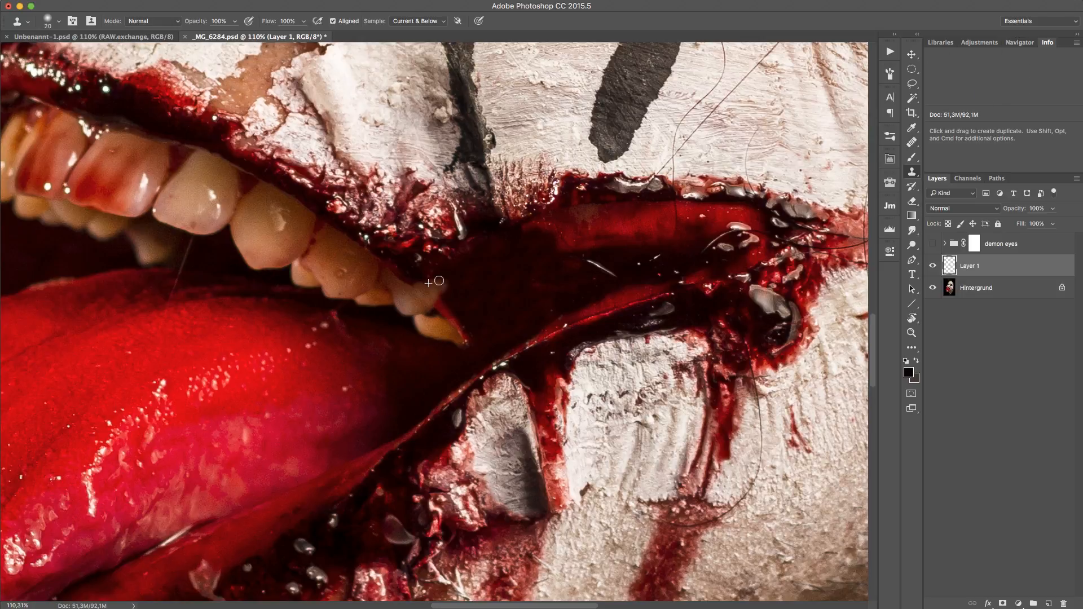
{"action": "left_click", "coordinate": [436, 284]}
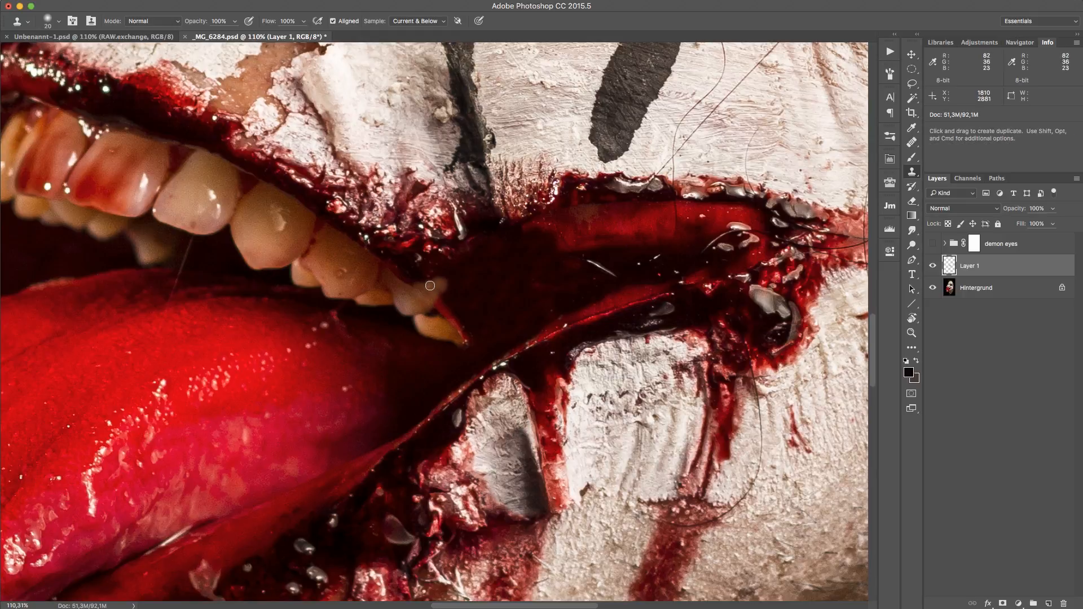
{"action": "left_click", "coordinate": [429, 305], "text": "alt"}
{"action": "mouse_move", "coordinate": [438, 284]}
{"action": "left_mouse_down"}
{"action": "mouse_move", "coordinate": [439, 289]}
{"action": "mouse_move", "coordinate": [420, 301]}
{"action": "mouse_move", "coordinate": [446, 291]}
{"action": "left_mouse_up"}
{"action": "left_click", "coordinate": [428, 303], "text": "alt"}
Step: Rebuild the yellowish rearmost tooth by cloning its texture over the red gum edge, and tidy its outline
{"action": "left_click", "coordinate": [434, 326], "text": "alt"}
{"action": "mouse_move", "coordinate": [428, 316]}
{"action": "left_mouse_down"}
{"action": "mouse_move", "coordinate": [451, 304]}
{"action": "mouse_move", "coordinate": [443, 321]}
{"action": "mouse_move", "coordinate": [466, 337]}
{"action": "mouse_move", "coordinate": [437, 330]}
{"action": "mouse_move", "coordinate": [455, 337]}
{"action": "mouse_move", "coordinate": [448, 319]}
{"action": "mouse_move", "coordinate": [444, 332]}
{"action": "mouse_move", "coordinate": [454, 324]}
{"action": "mouse_move", "coordinate": [469, 337]}
{"action": "mouse_move", "coordinate": [458, 335]}
{"action": "mouse_move", "coordinate": [471, 328]}
{"action": "mouse_move", "coordinate": [441, 317]}
{"action": "left_mouse_up"}
{"action": "left_click", "coordinate": [433, 323], "text": "alt"}
{"action": "left_click", "coordinate": [424, 324], "text": "alt"}
{"action": "left_click", "coordinate": [429, 326], "text": "alt"}
{"action": "left_click", "coordinate": [435, 323], "text": "alt"}
{"action": "left_click", "coordinate": [439, 323], "text": "alt"}
{"action": "left_click", "coordinate": [439, 319], "text": "alt"}
{"action": "left_click", "coordinate": [442, 321], "text": "alt"}
{"action": "mouse_move", "coordinate": [452, 321]}
{"action": "left_mouse_down"}
{"action": "mouse_move", "coordinate": [447, 351]}
{"action": "mouse_move", "coordinate": [462, 317]}
{"action": "left_mouse_up"}
{"action": "left_click", "coordinate": [449, 308], "text": "alt"}
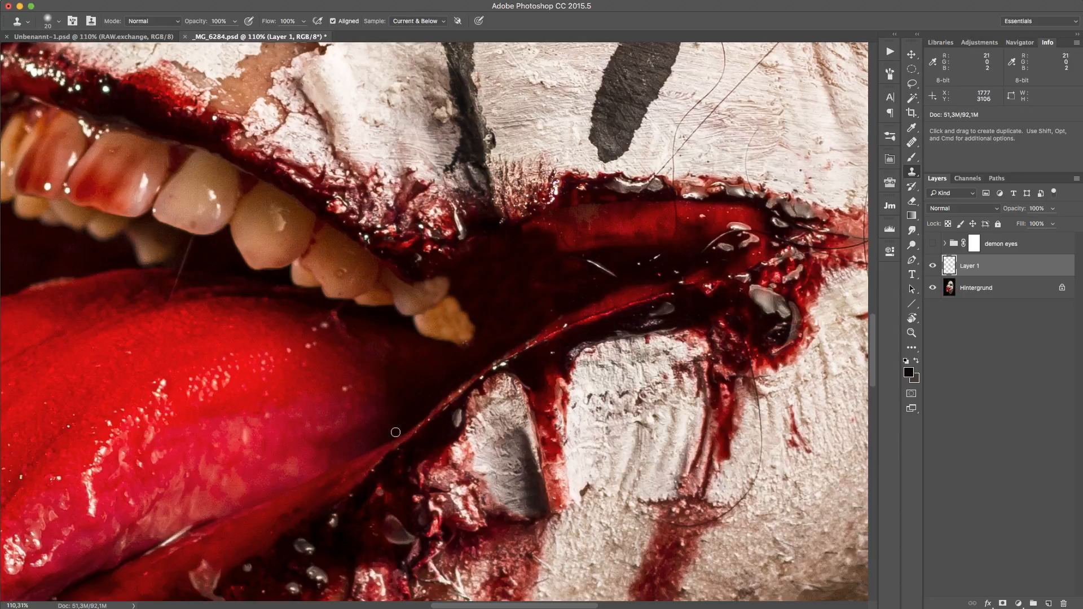
{"action": "left_click", "coordinate": [451, 310], "text": "alt"}
{"action": "mouse_move", "coordinate": [445, 315]}
{"action": "left_mouse_down"}
{"action": "mouse_move", "coordinate": [446, 336]}
{"action": "mouse_move", "coordinate": [448, 321]}
{"action": "left_mouse_up"}
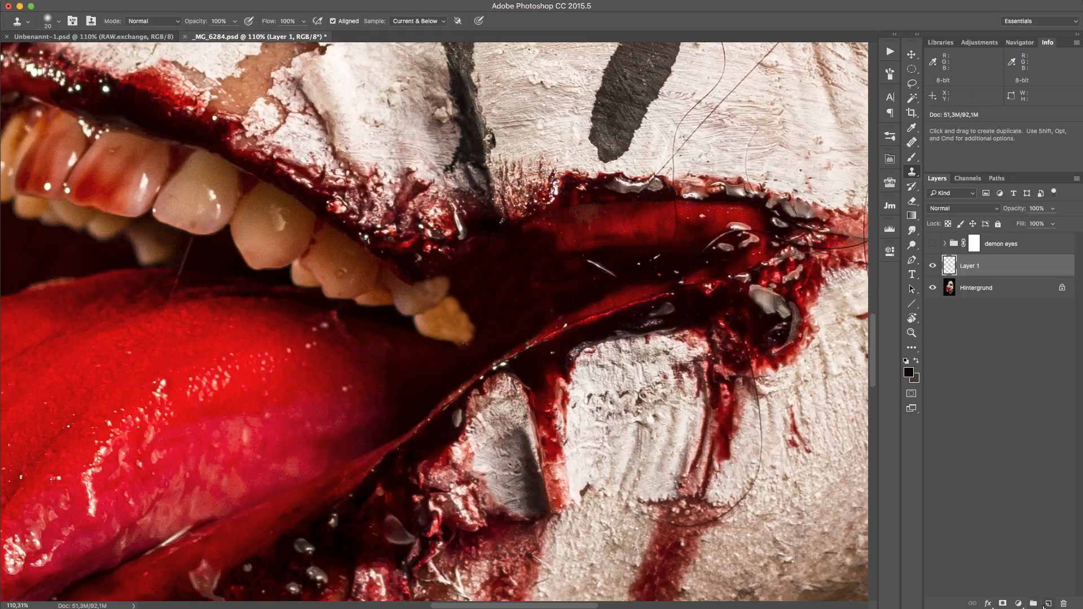
Step: Add a new layer above Layer 1 and set its blend mode to Soft Light
{"action": "left_click", "coordinate": [1050, 603]}
{"action": "left_click", "coordinate": [966, 208]}
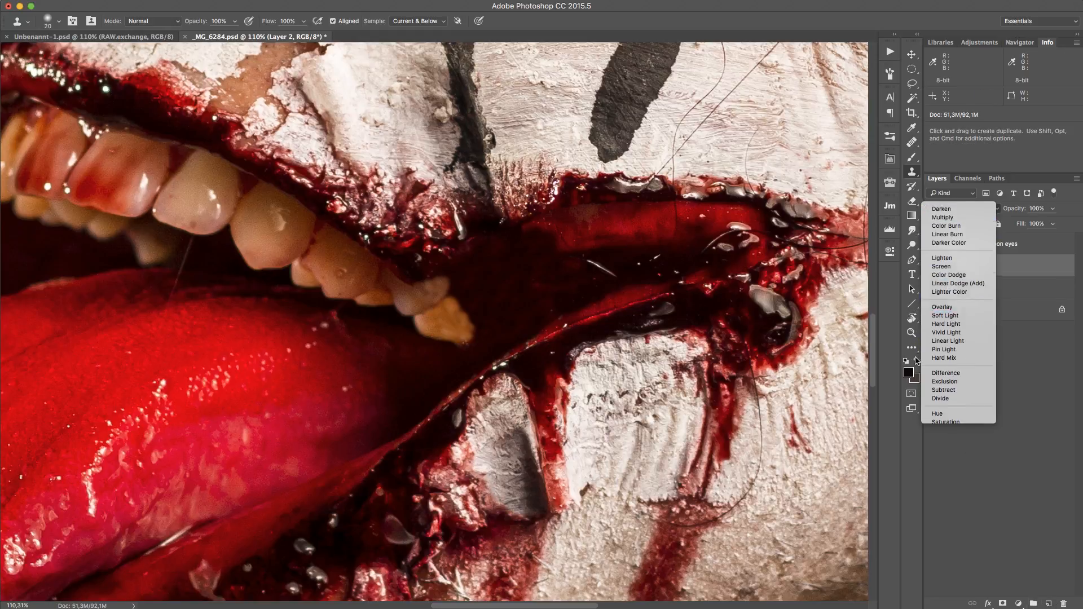
{"action": "left_click", "coordinate": [945, 338]}
Step: Configure the Brush for fine shading of the rear teeth with 2% flow and a 15 px size
{"action": "key", "text": "b"}
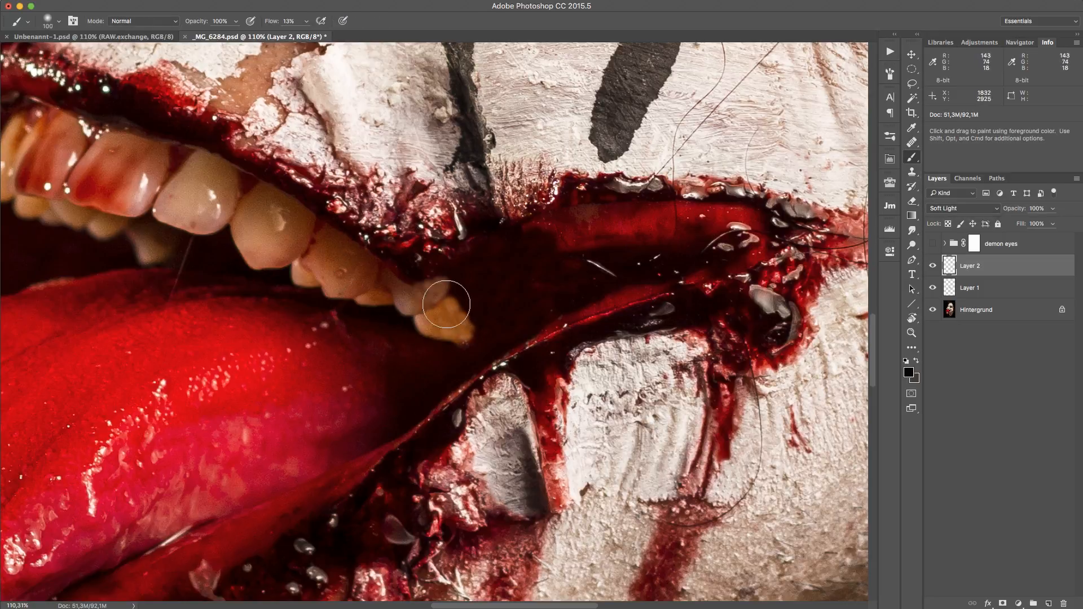
{"action": "key", "text": "z"}
{"action": "left_click_drag", "start_coordinate": [471, 288], "coordinate": [485, 267]}
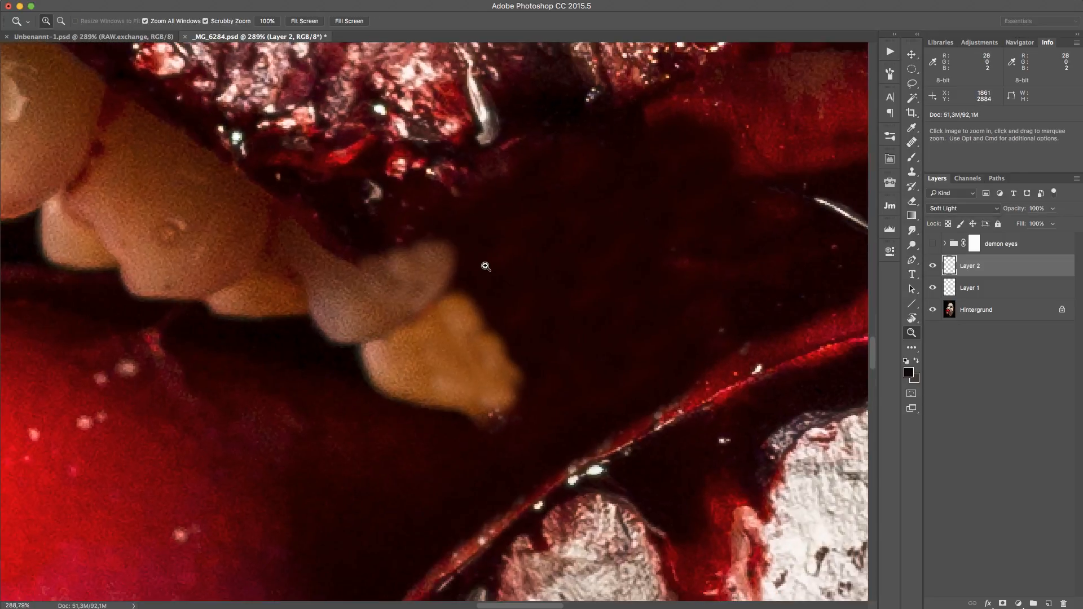
{"action": "key", "text": "b"}
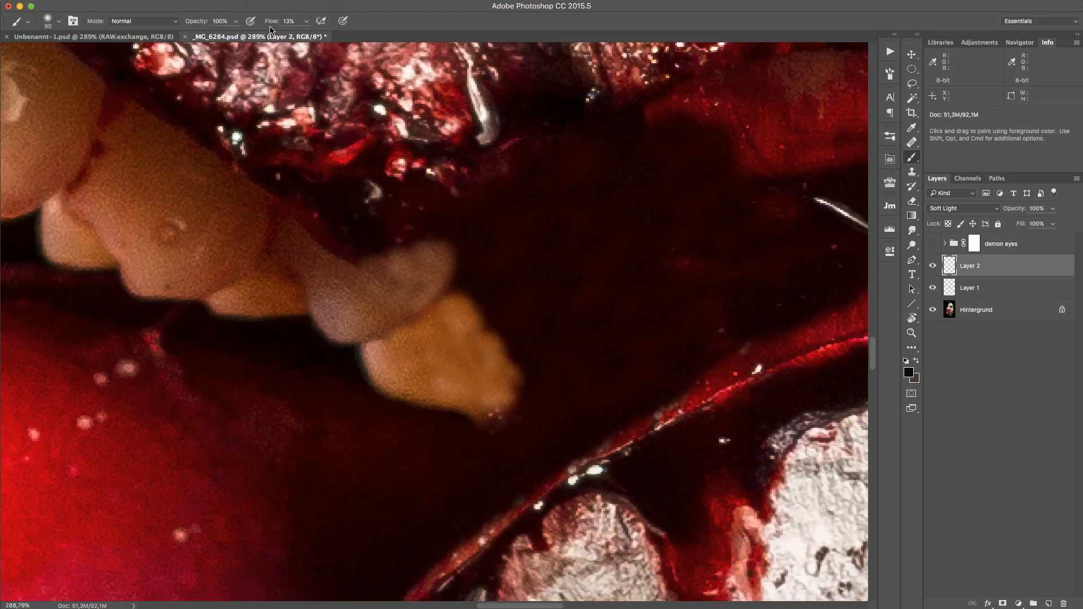
{"action": "double_click", "coordinate": [298, 22]}
{"action": "type", "text": "2"}
{"action": "key", "text": "Return"}
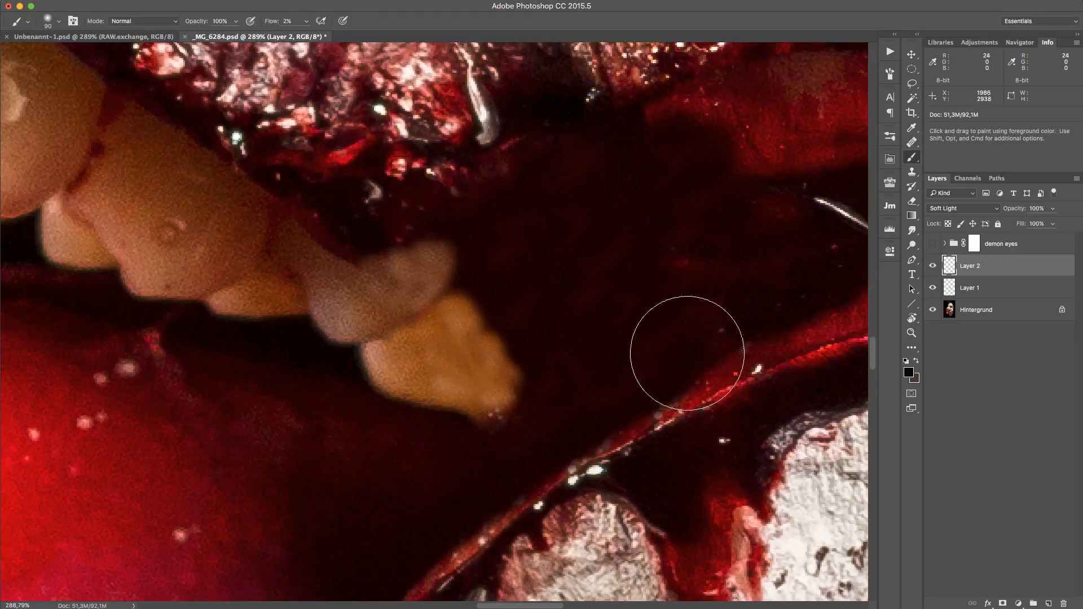
{"action": "key", "text": "bracketleft"}
{"action": "key", "text": "bracketleft"}
{"action": "key", "text": "bracketleft"}
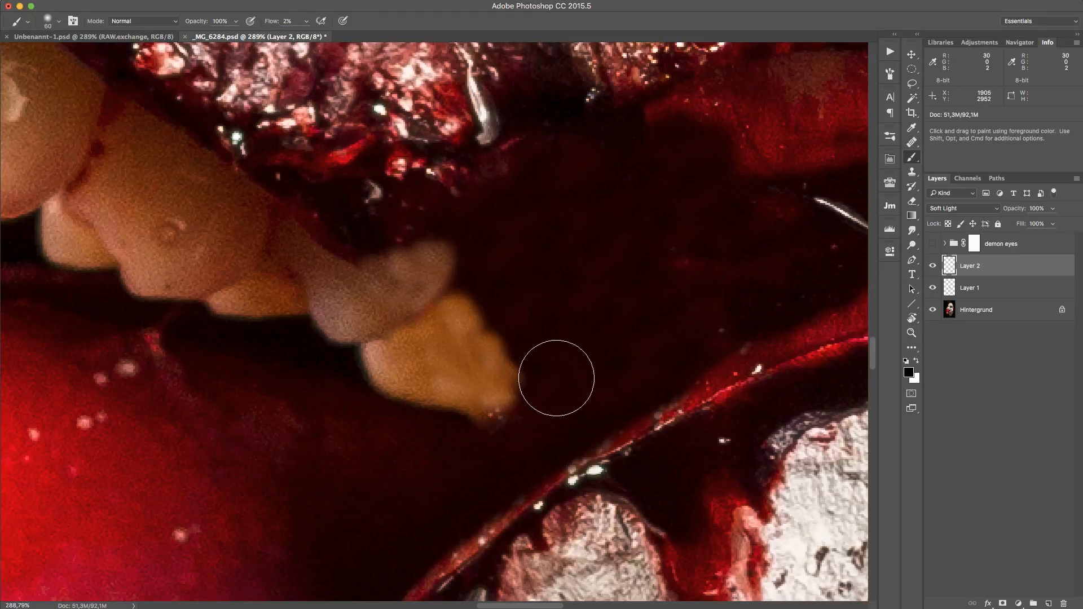
{"action": "key", "text": "bracketleft"}
{"action": "key", "text": "bracketleft"}
{"action": "key", "text": "bracketleft"}
{"action": "key", "text": "bracketleft"}
{"action": "key", "text": "bracketleft"}
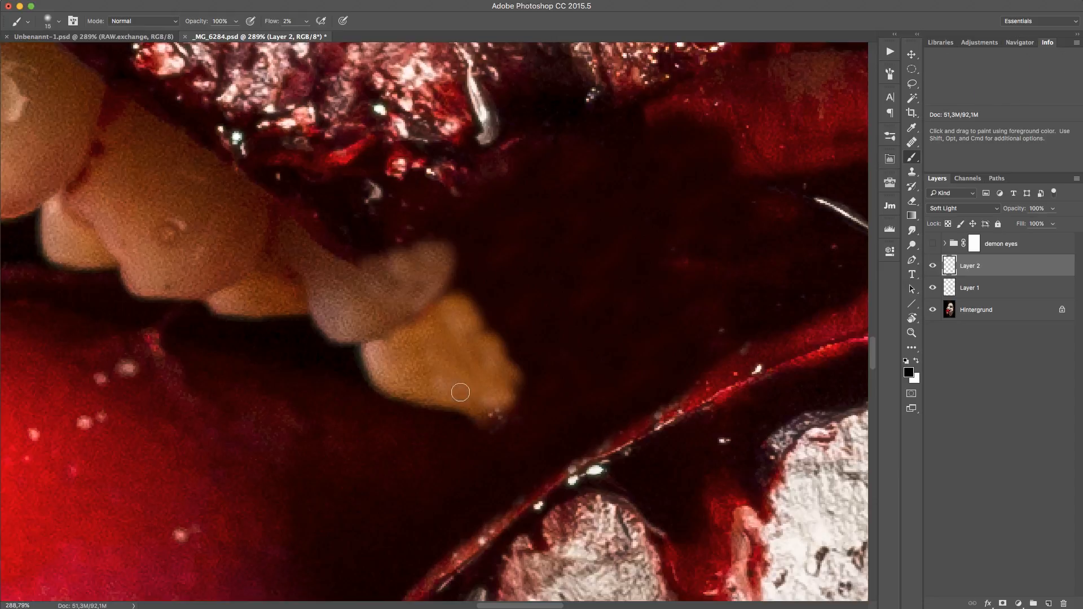
Step: Paint subtle shading on the two rearmost upper teeth, and compare the result with Layer 2 hidden and shown
{"action": "mouse_move", "coordinate": [459, 392]}
{"action": "left_mouse_down"}
{"action": "mouse_move", "coordinate": [493, 406]}
{"action": "mouse_move", "coordinate": [440, 365]}
{"action": "mouse_move", "coordinate": [436, 390]}
{"action": "mouse_move", "coordinate": [480, 404]}
{"action": "mouse_move", "coordinate": [437, 358]}
{"action": "mouse_move", "coordinate": [497, 384]}
{"action": "mouse_move", "coordinate": [483, 401]}
{"action": "left_mouse_up"}
{"action": "mouse_move", "coordinate": [486, 361]}
{"action": "left_mouse_down"}
{"action": "mouse_move", "coordinate": [498, 372]}
{"action": "mouse_move", "coordinate": [496, 405]}
{"action": "mouse_move", "coordinate": [489, 350]}
{"action": "mouse_move", "coordinate": [454, 316]}
{"action": "mouse_move", "coordinate": [505, 359]}
{"action": "left_mouse_up"}
{"action": "mouse_move", "coordinate": [398, 250]}
{"action": "left_mouse_down"}
{"action": "mouse_move", "coordinate": [405, 285]}
{"action": "mouse_move", "coordinate": [429, 282]}
{"action": "mouse_move", "coordinate": [416, 311]}
{"action": "mouse_move", "coordinate": [393, 259]}
{"action": "mouse_move", "coordinate": [372, 295]}
{"action": "mouse_move", "coordinate": [414, 310]}
{"action": "mouse_move", "coordinate": [446, 275]}
{"action": "mouse_move", "coordinate": [398, 293]}
{"action": "mouse_move", "coordinate": [386, 268]}
{"action": "mouse_move", "coordinate": [403, 271]}
{"action": "mouse_move", "coordinate": [391, 298]}
{"action": "mouse_move", "coordinate": [378, 291]}
{"action": "mouse_move", "coordinate": [457, 258]}
{"action": "mouse_move", "coordinate": [425, 294]}
{"action": "mouse_move", "coordinate": [435, 282]}
{"action": "mouse_move", "coordinate": [420, 260]}
{"action": "mouse_move", "coordinate": [399, 257]}
{"action": "mouse_move", "coordinate": [418, 275]}
{"action": "mouse_move", "coordinate": [374, 287]}
{"action": "mouse_move", "coordinate": [380, 299]}
{"action": "mouse_move", "coordinate": [377, 286]}
{"action": "mouse_move", "coordinate": [452, 260]}
{"action": "mouse_move", "coordinate": [398, 315]}
{"action": "mouse_move", "coordinate": [446, 275]}
{"action": "mouse_move", "coordinate": [422, 253]}
{"action": "mouse_move", "coordinate": [456, 384]}
{"action": "mouse_move", "coordinate": [489, 334]}
{"action": "mouse_move", "coordinate": [504, 390]}
{"action": "mouse_move", "coordinate": [489, 386]}
{"action": "mouse_move", "coordinate": [493, 404]}
{"action": "mouse_move", "coordinate": [446, 394]}
{"action": "mouse_move", "coordinate": [468, 406]}
{"action": "mouse_move", "coordinate": [433, 380]}
{"action": "mouse_move", "coordinate": [459, 408]}
{"action": "mouse_move", "coordinate": [414, 353]}
{"action": "mouse_move", "coordinate": [495, 390]}
{"action": "mouse_move", "coordinate": [485, 412]}
{"action": "mouse_move", "coordinate": [473, 348]}
{"action": "mouse_move", "coordinate": [447, 382]}
{"action": "mouse_move", "coordinate": [434, 327]}
{"action": "left_mouse_up"}
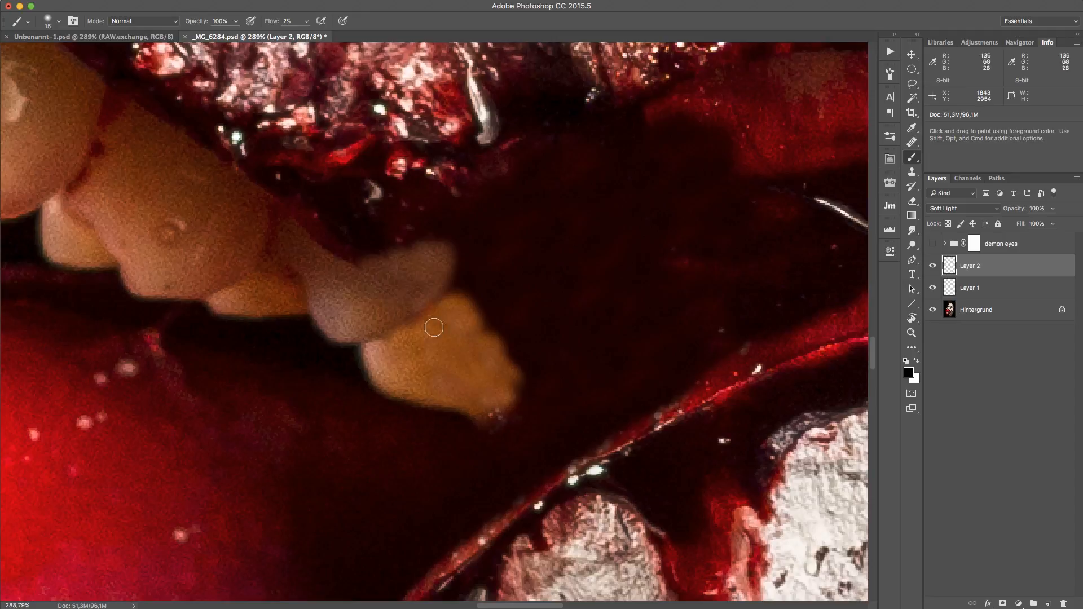
{"action": "left_click", "coordinate": [933, 266]}
{"action": "left_click", "coordinate": [932, 266]}
{"action": "key", "text": "z"}
{"action": "key", "text": "super+0"}
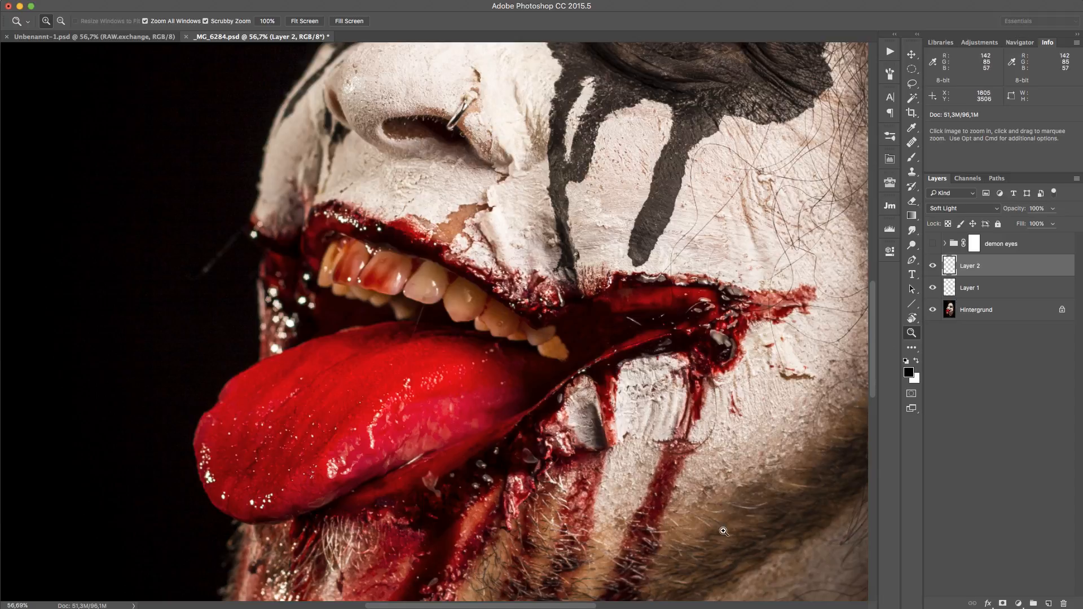
Step: Switch to Bridge, choose the meat image RAWexchange_Halloween_flesh_27.jpg, and place it above Layer 2 in the clown document
{"action": "key", "text": "super+Tab"}
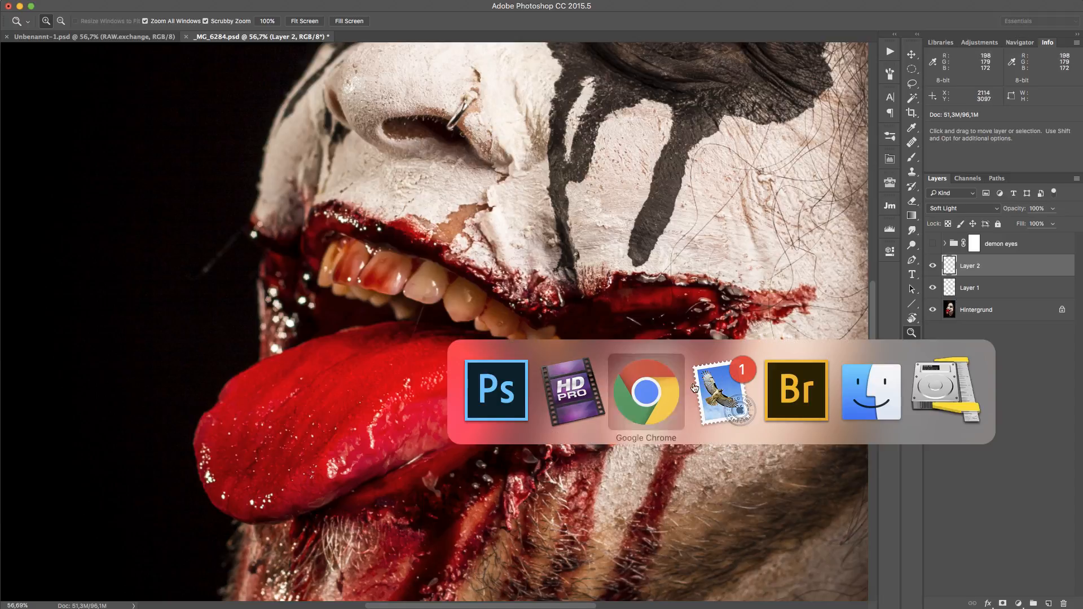
{"action": "left_click", "coordinate": [807, 378]}
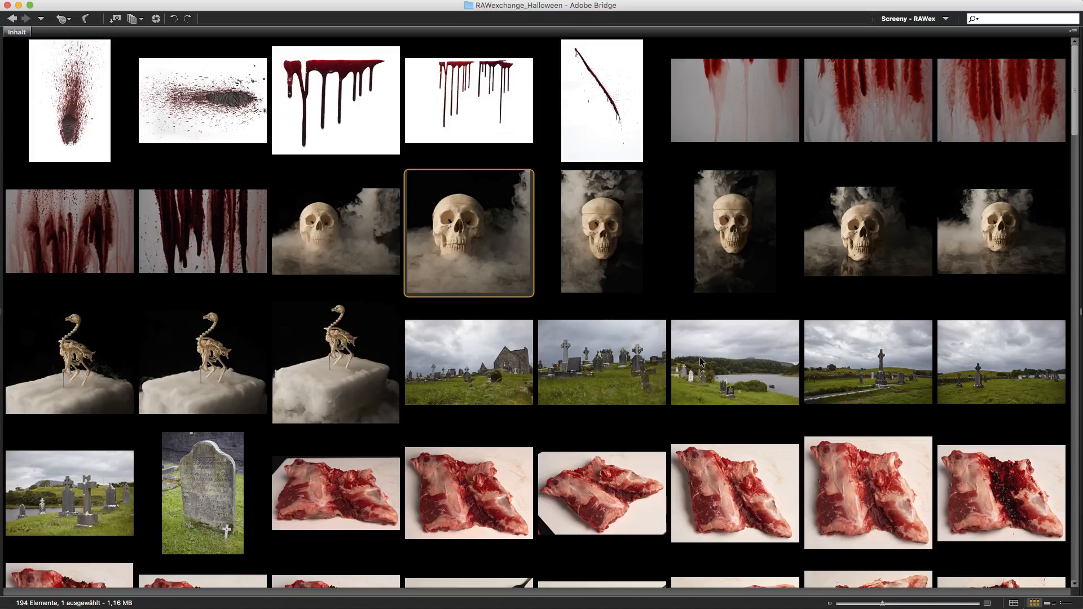
{"action": "left_click", "coordinate": [98, 99]}
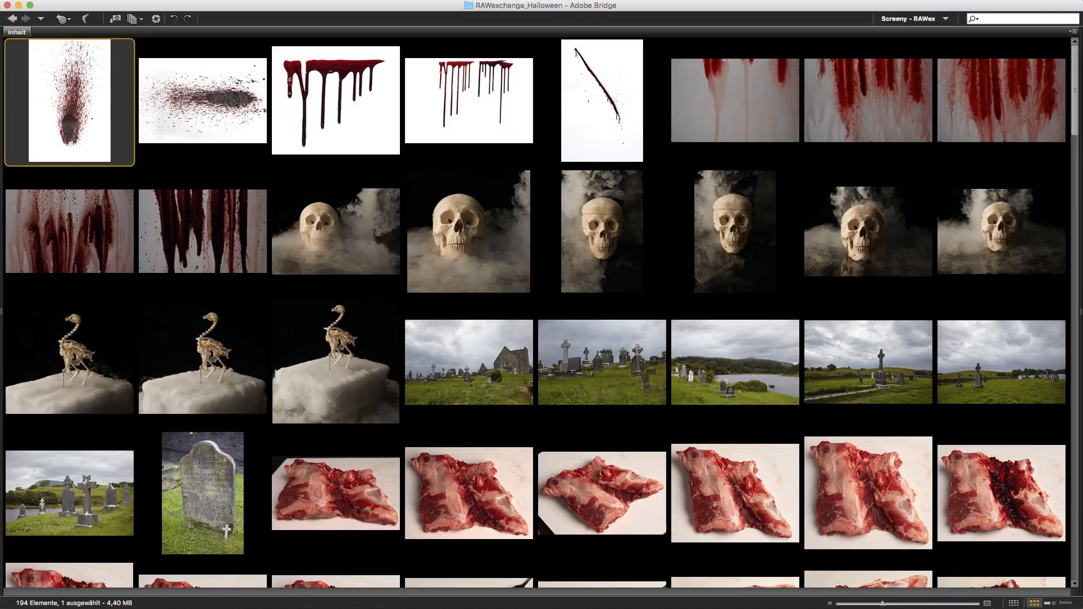
{"action": "scroll", "coordinate": [621, 567], "scroll_direction": "down", "scroll_amount": 5}
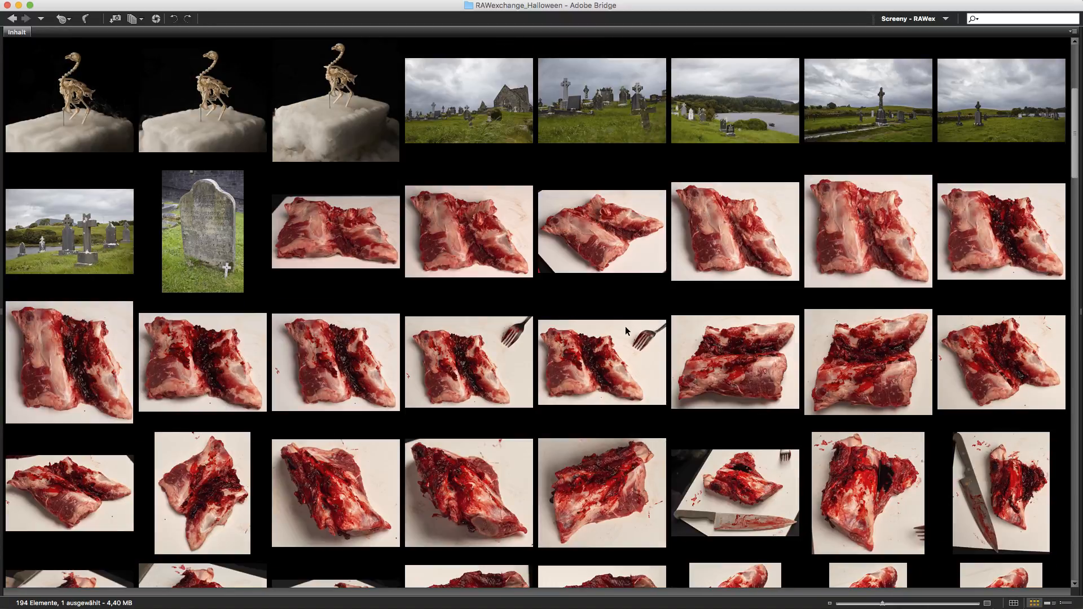
{"action": "scroll", "coordinate": [622, 329], "scroll_direction": "down", "scroll_amount": 5}
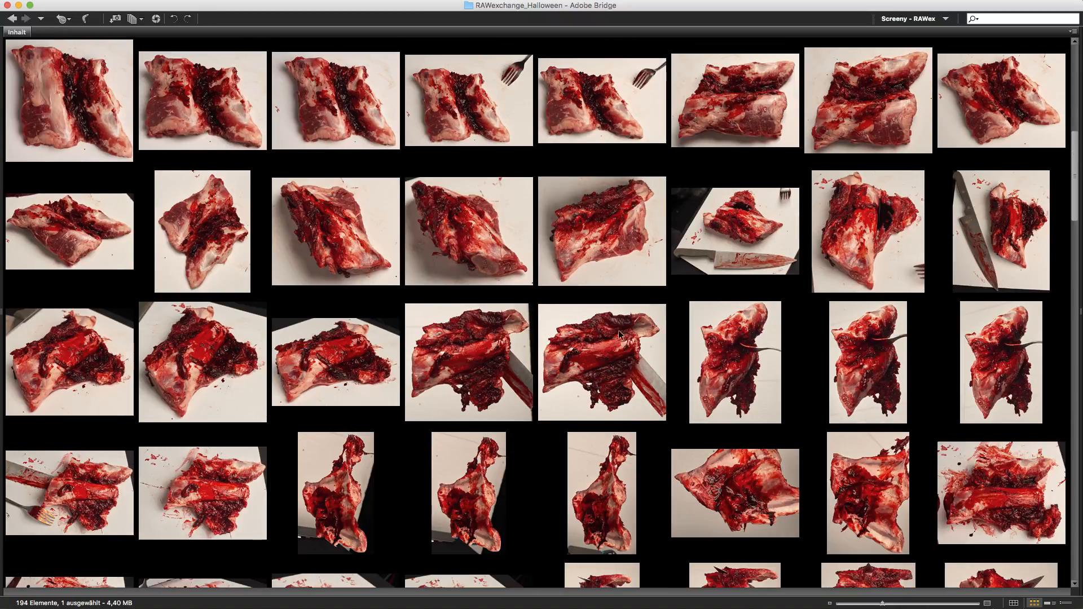
{"action": "scroll", "coordinate": [736, 502], "scroll_direction": "down", "scroll_amount": 3}
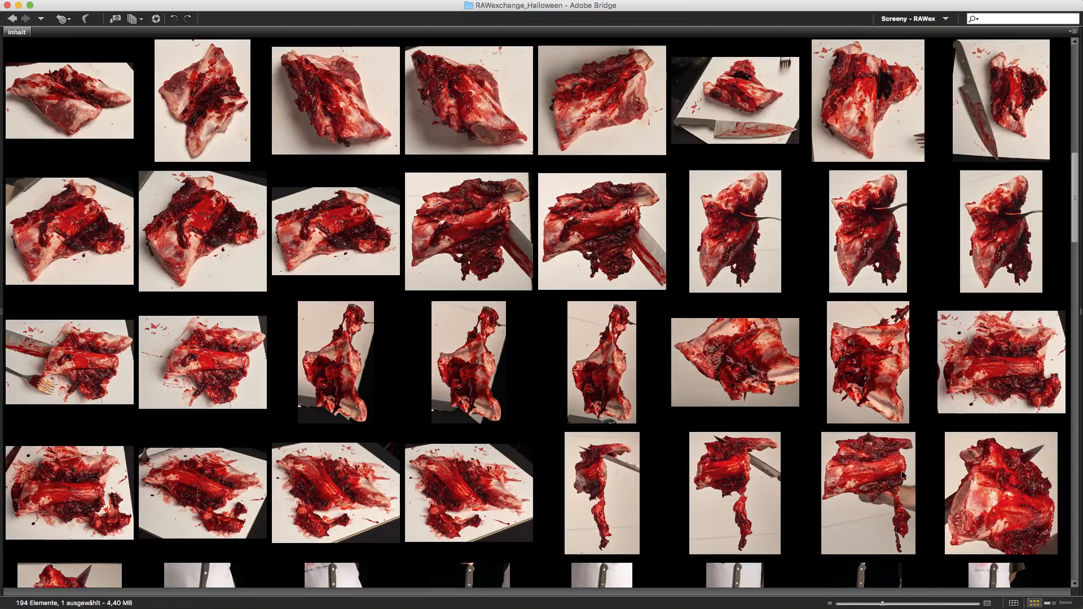
{"action": "left_click", "coordinate": [776, 384]}
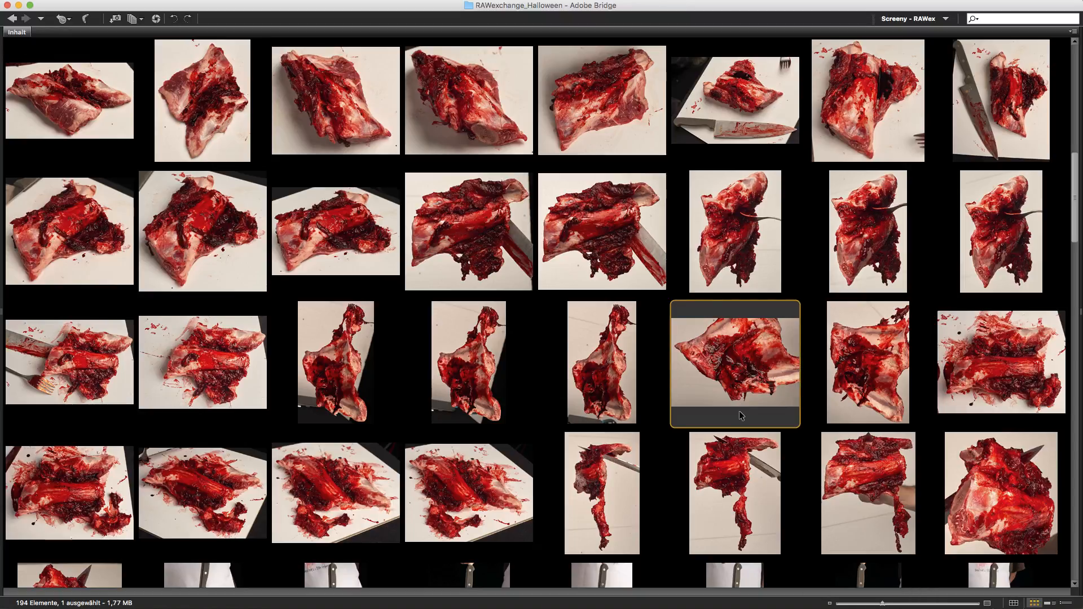
{"action": "left_click", "coordinate": [632, 257]}
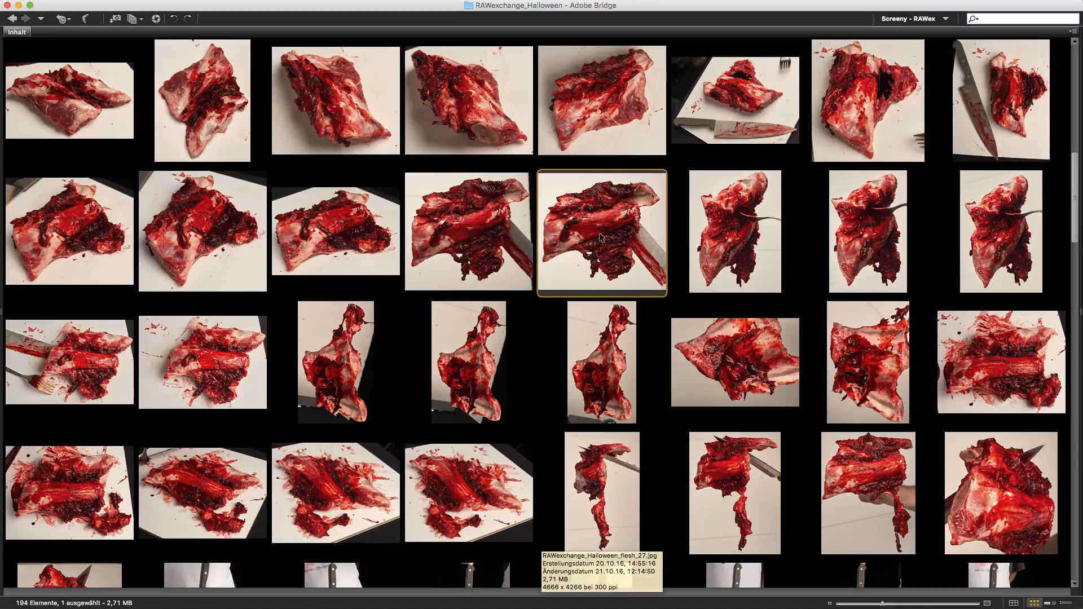
{"action": "key", "text": "super+Tab"}
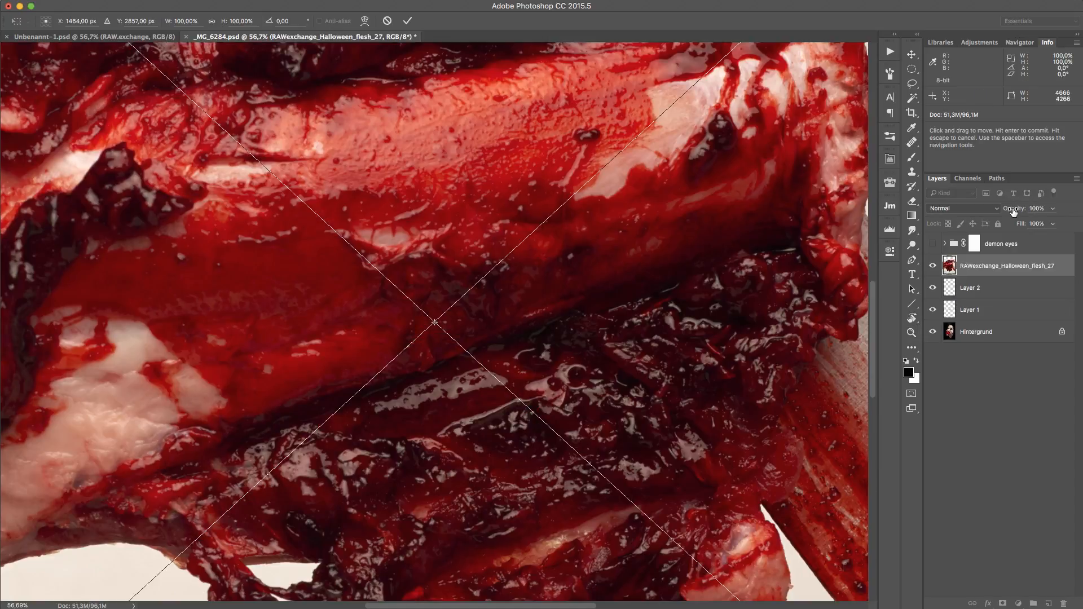
Step: Lower the placed flesh layer's opacity to 26% and shift the image so its ragged edge nears the torn mouth corner
{"action": "left_click_drag", "start_coordinate": [1013, 211], "coordinate": [971, 214]}
{"action": "left_click_drag", "start_coordinate": [673, 446], "coordinate": [697, 272]}
{"action": "left_click_drag", "start_coordinate": [593, 416], "coordinate": [775, 295]}
{"action": "left_click_drag", "start_coordinate": [698, 377], "coordinate": [803, 354]}
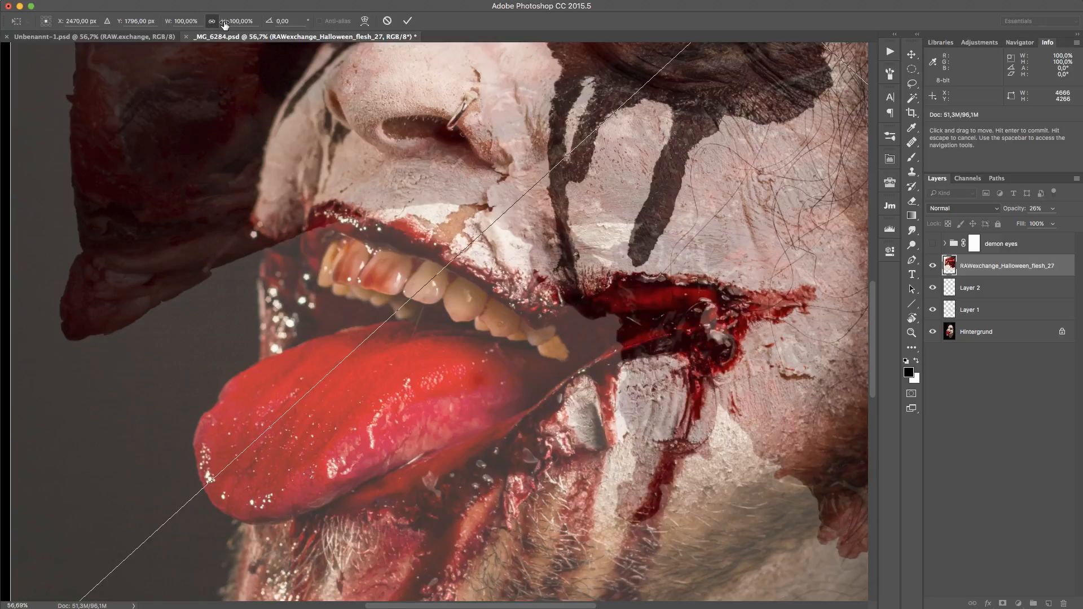
Step: Scale the flesh image proportionally to 61%, move it over the mouth corner, and rotate it to about -4.2°
{"action": "left_click_drag", "start_coordinate": [224, 25], "coordinate": [203, 25]}
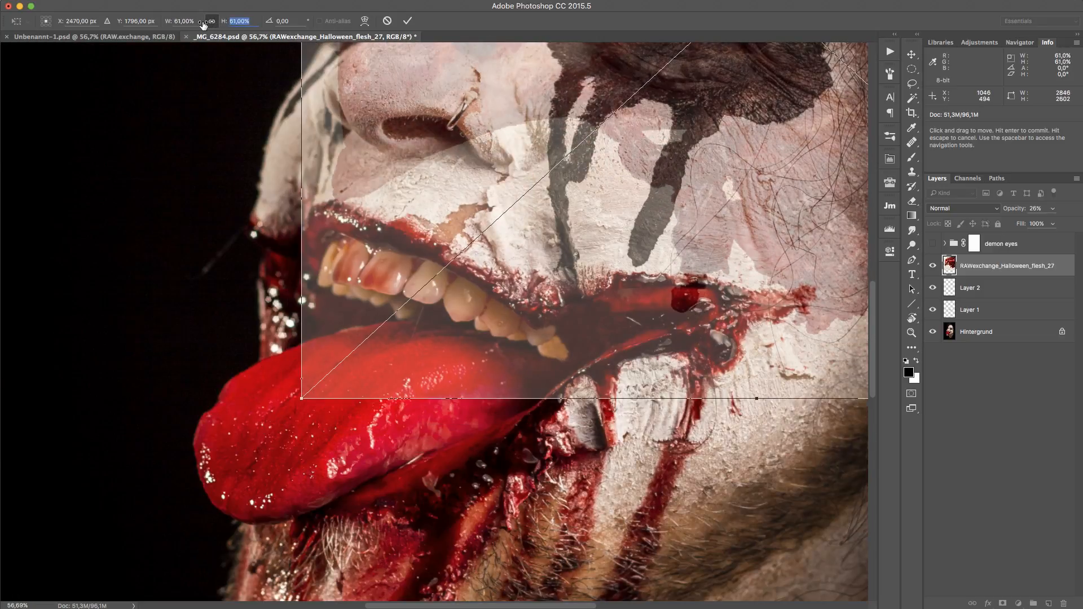
{"action": "left_click_drag", "start_coordinate": [690, 130], "coordinate": [708, 301]}
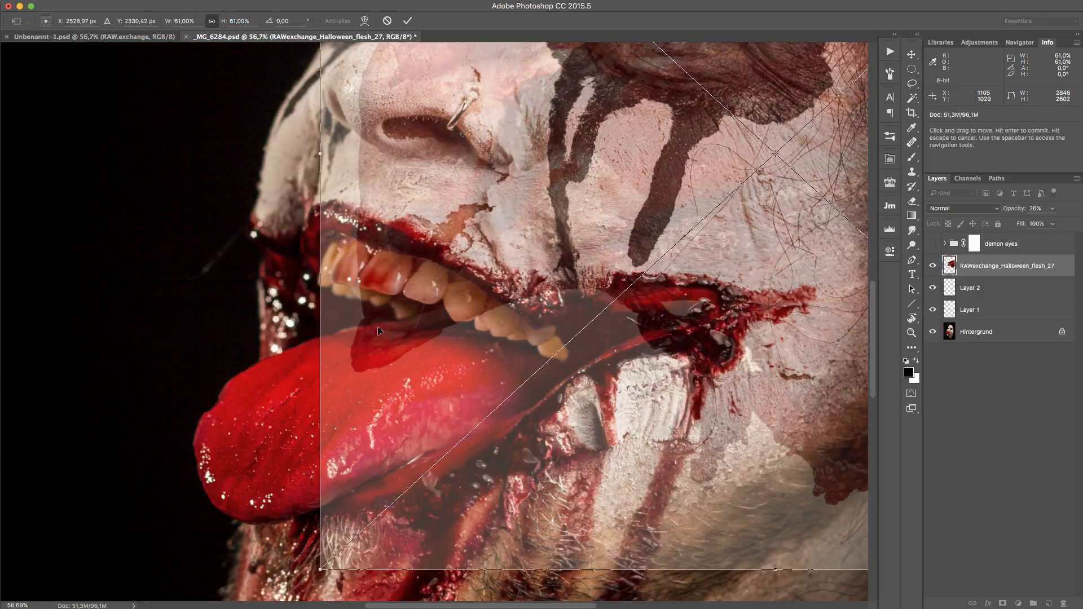
{"action": "left_click_drag", "start_coordinate": [304, 299], "coordinate": [313, 332]}
{"action": "left_click_drag", "start_coordinate": [732, 327], "coordinate": [724, 326]}
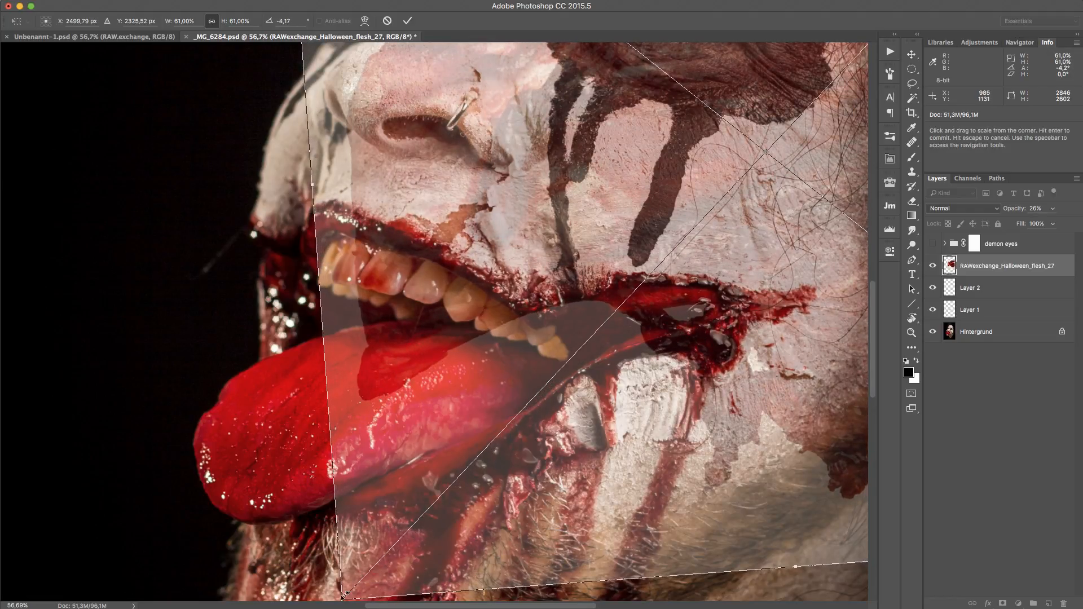
Step: Shrink the flesh image to 44.9%, rotate it to -9.4°, align its hanging strand with the wound, and apply it at 80% opacity
{"action": "left_click_drag", "start_coordinate": [343, 595], "coordinate": [538, 381]}
{"action": "left_click_drag", "start_coordinate": [710, 264], "coordinate": [572, 400]}
{"action": "left_click_drag", "start_coordinate": [328, 361], "coordinate": [343, 394]}
{"action": "left_click_drag", "start_coordinate": [585, 401], "coordinate": [594, 390]}
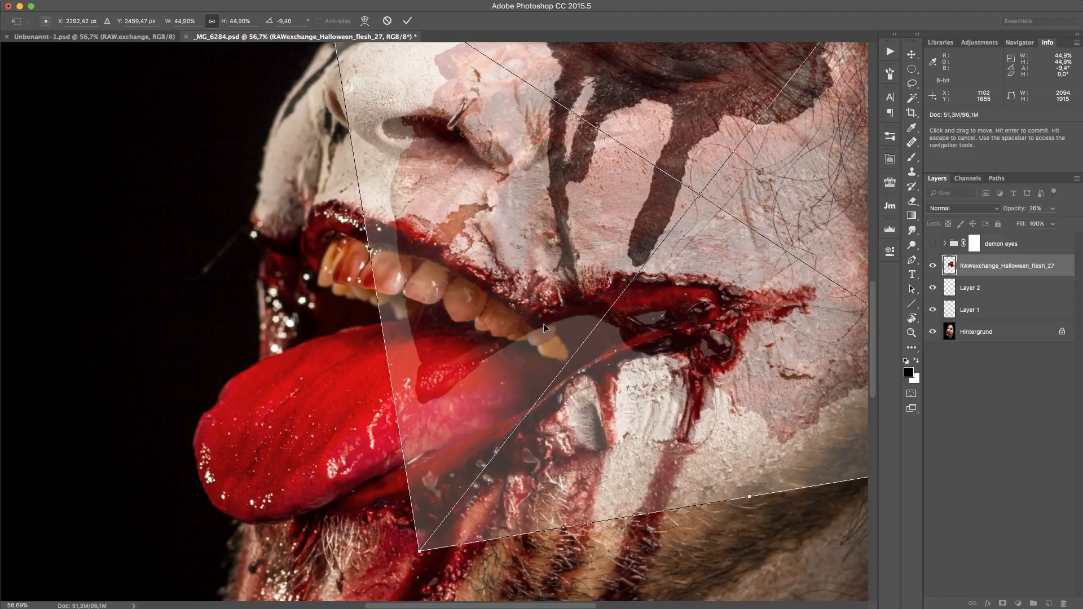
{"action": "left_click_drag", "start_coordinate": [563, 337], "coordinate": [567, 335]}
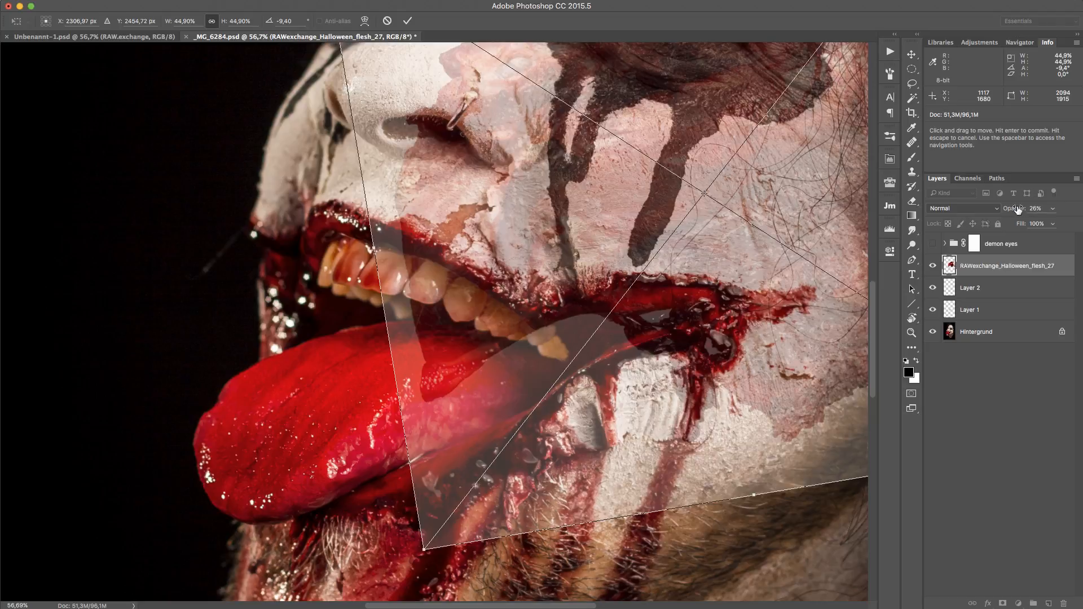
{"action": "mouse_move", "coordinate": [1018, 210]}
{"action": "left_mouse_down"}
{"action": "mouse_move", "coordinate": [1074, 212]}
{"action": "mouse_move", "coordinate": [1006, 211]}
{"action": "left_mouse_up"}
{"action": "key", "text": "Return"}
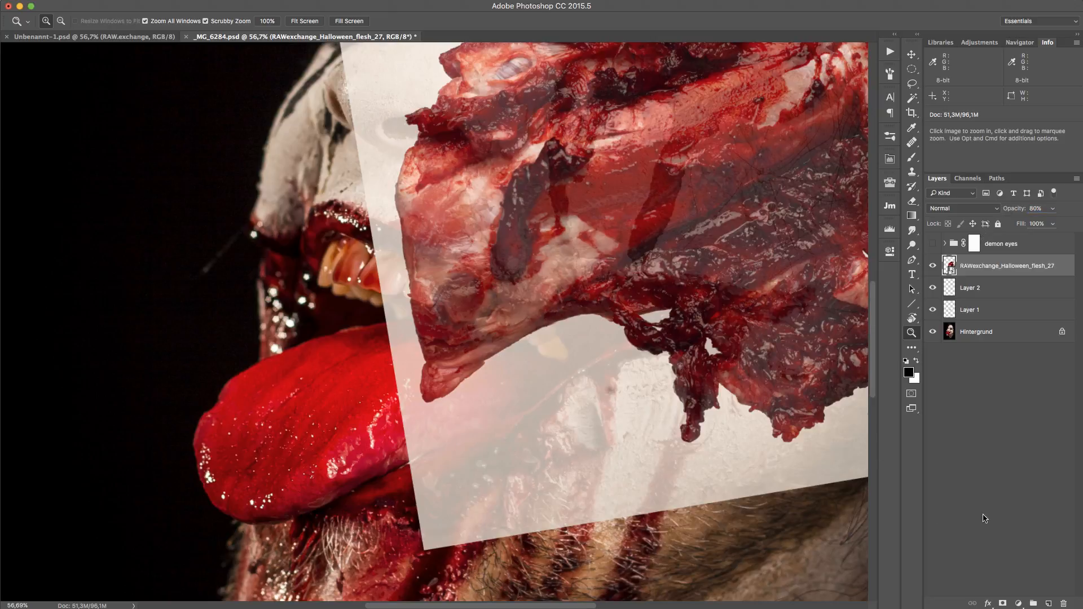
Step: Add a layer mask to the flesh layer, trace the hanging strand with an 80 px Pencil, and invert the mask
{"action": "left_click", "coordinate": [1002, 603]}
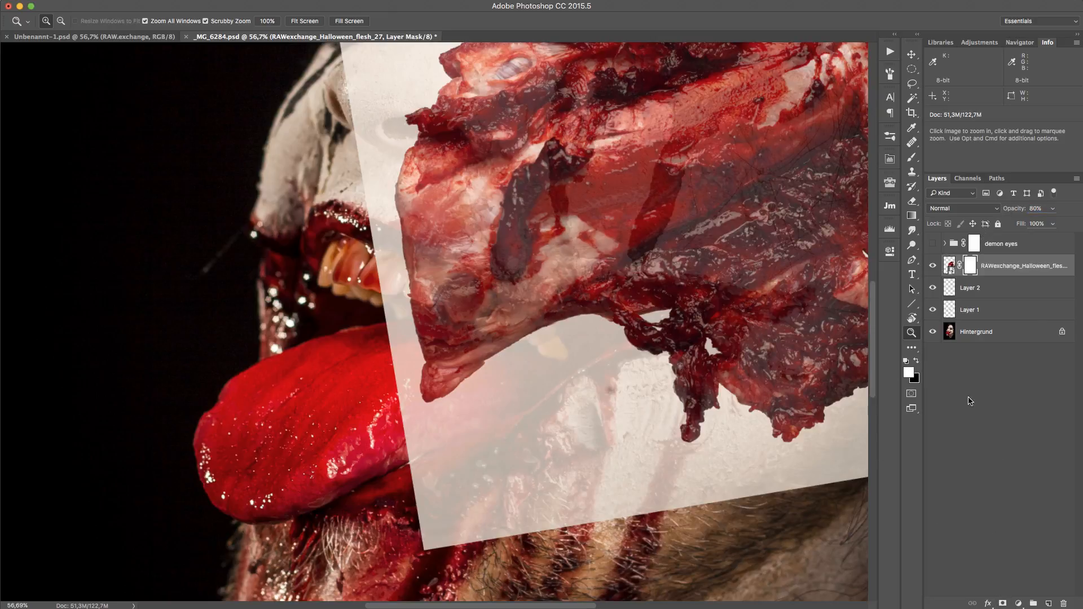
{"action": "key", "text": "b"}
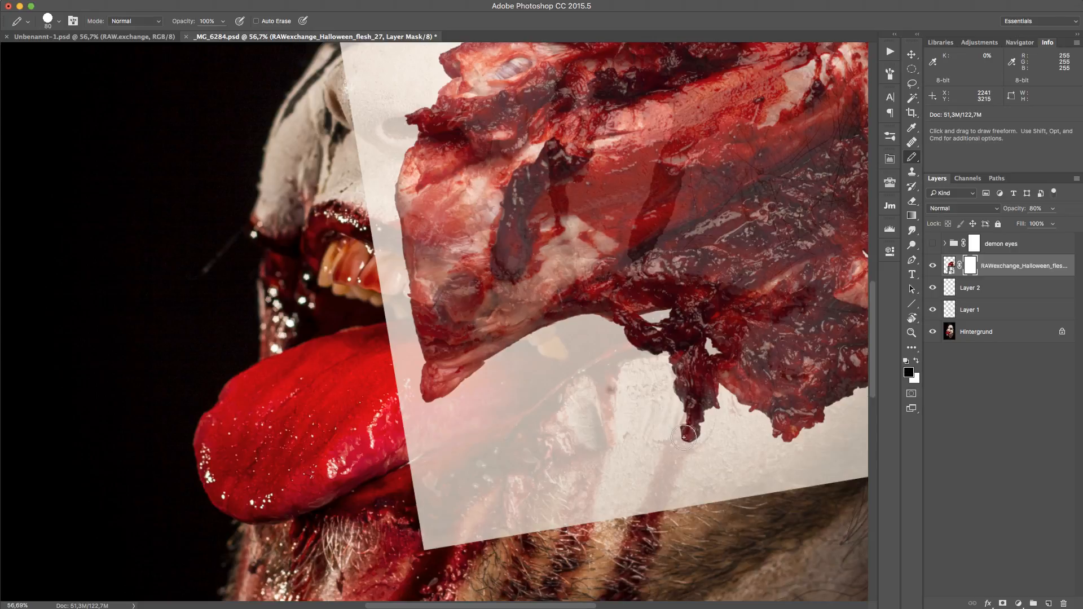
{"action": "mouse_move", "coordinate": [684, 438]}
{"action": "left_mouse_down"}
{"action": "mouse_move", "coordinate": [691, 381]}
{"action": "mouse_move", "coordinate": [679, 365]}
{"action": "mouse_move", "coordinate": [693, 423]}
{"action": "mouse_move", "coordinate": [708, 363]}
{"action": "mouse_move", "coordinate": [715, 403]}
{"action": "mouse_move", "coordinate": [692, 317]}
{"action": "mouse_move", "coordinate": [672, 319]}
{"action": "mouse_move", "coordinate": [678, 343]}
{"action": "mouse_move", "coordinate": [666, 326]}
{"action": "mouse_move", "coordinate": [675, 307]}
{"action": "mouse_move", "coordinate": [609, 311]}
{"action": "mouse_move", "coordinate": [641, 327]}
{"action": "mouse_move", "coordinate": [623, 330]}
{"action": "mouse_move", "coordinate": [629, 339]}
{"action": "mouse_move", "coordinate": [681, 358]}
{"action": "mouse_move", "coordinate": [677, 338]}
{"action": "mouse_move", "coordinate": [625, 313]}
{"action": "mouse_move", "coordinate": [559, 319]}
{"action": "mouse_move", "coordinate": [526, 339]}
{"action": "left_mouse_up"}
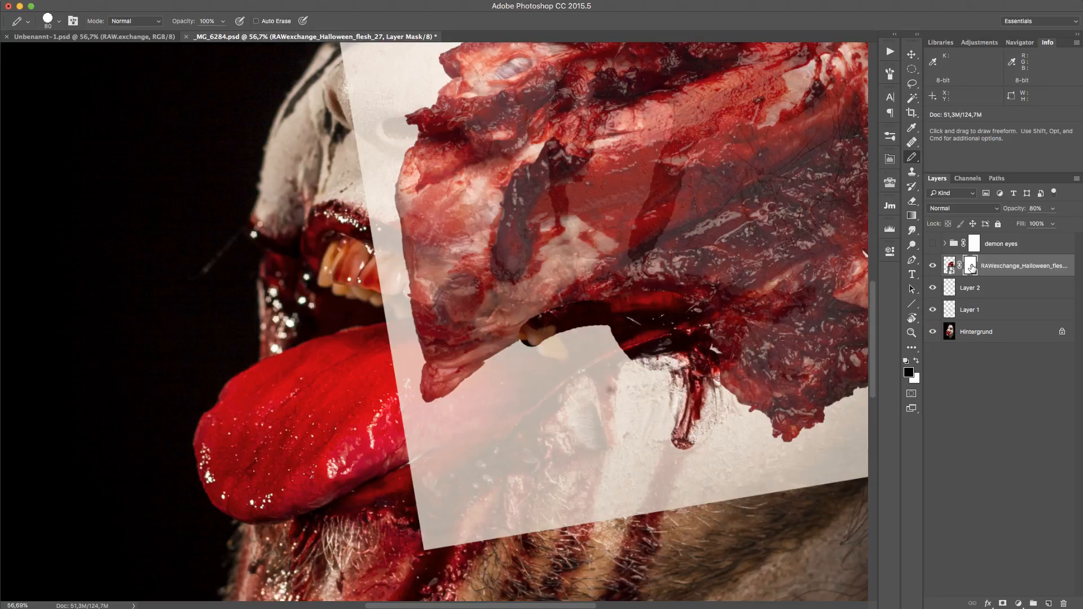
{"action": "key", "text": "super+i"}
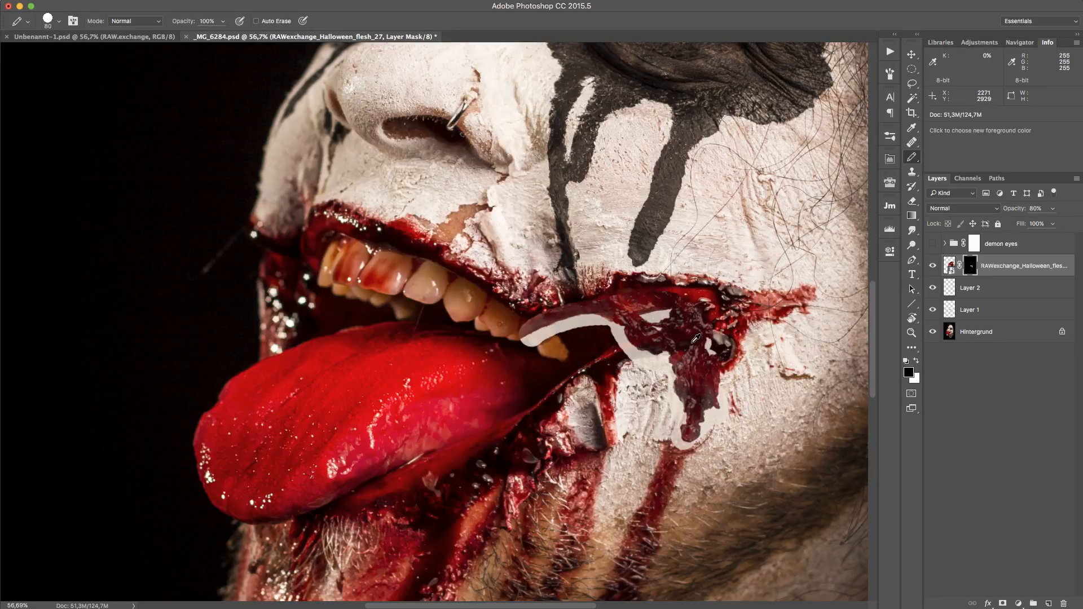
Step: Switch to the Brush at 30 px with 57% flow for refining the mask, and raise the flesh layer's opacity to 100%
{"action": "scroll", "coordinate": [695, 339], "scroll_direction": "up", "scroll_amount": 5}
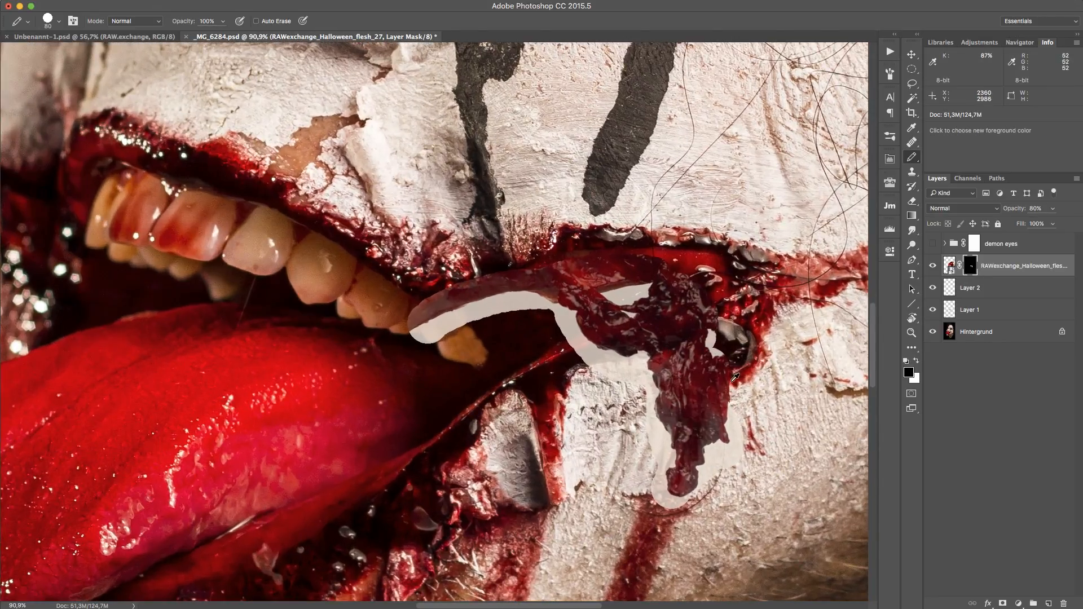
{"action": "scroll", "coordinate": [692, 354], "scroll_direction": "up", "scroll_amount": 3}
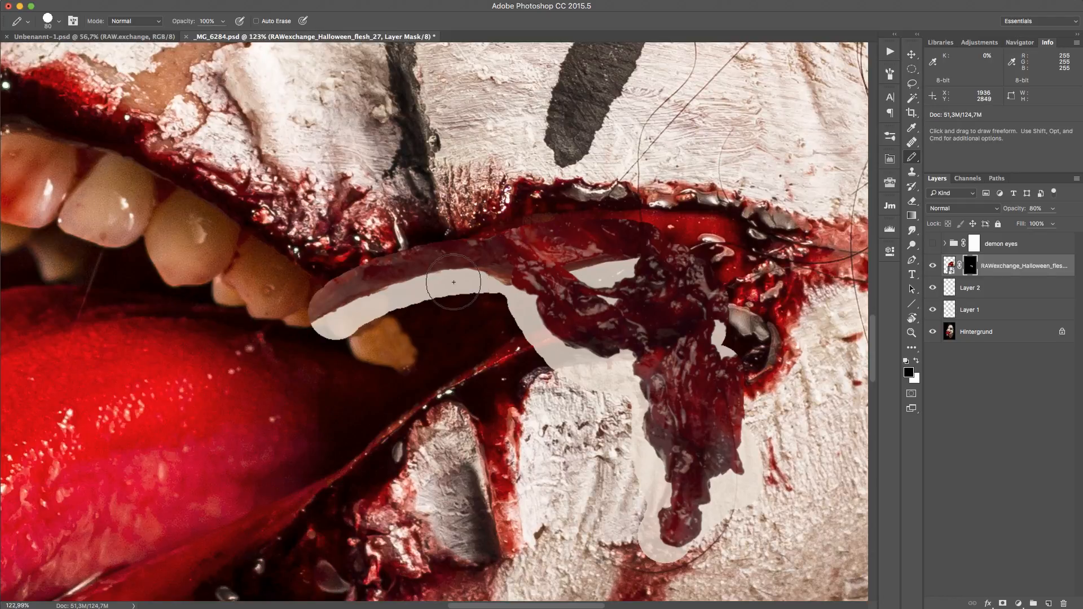
{"action": "key", "text": "shift+b"}
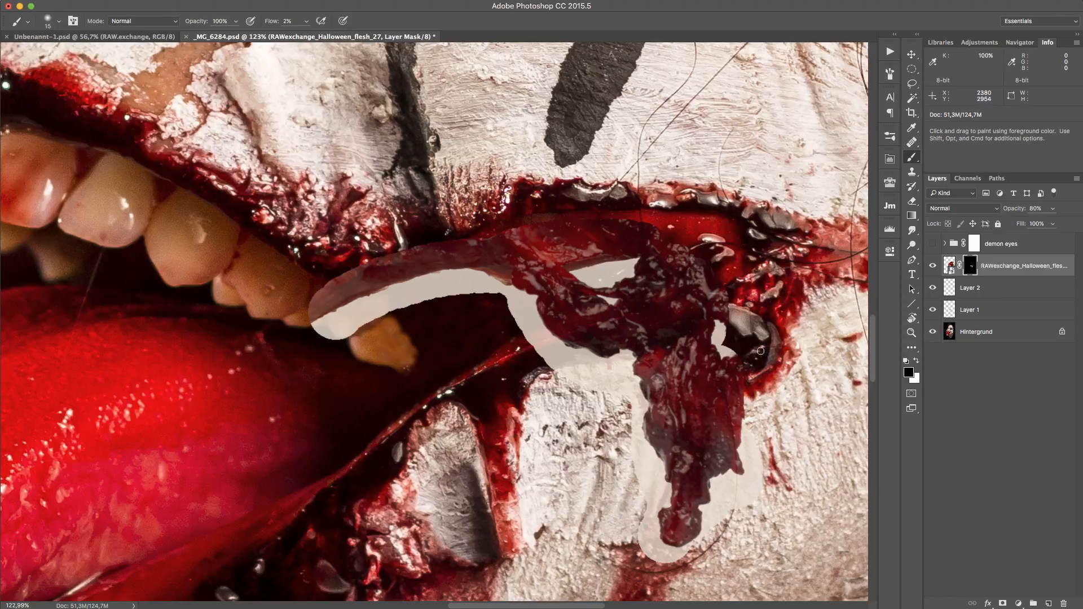
{"action": "key", "text": "bracketright"}
{"action": "left_click_drag", "start_coordinate": [1019, 212], "coordinate": [1078, 109]}
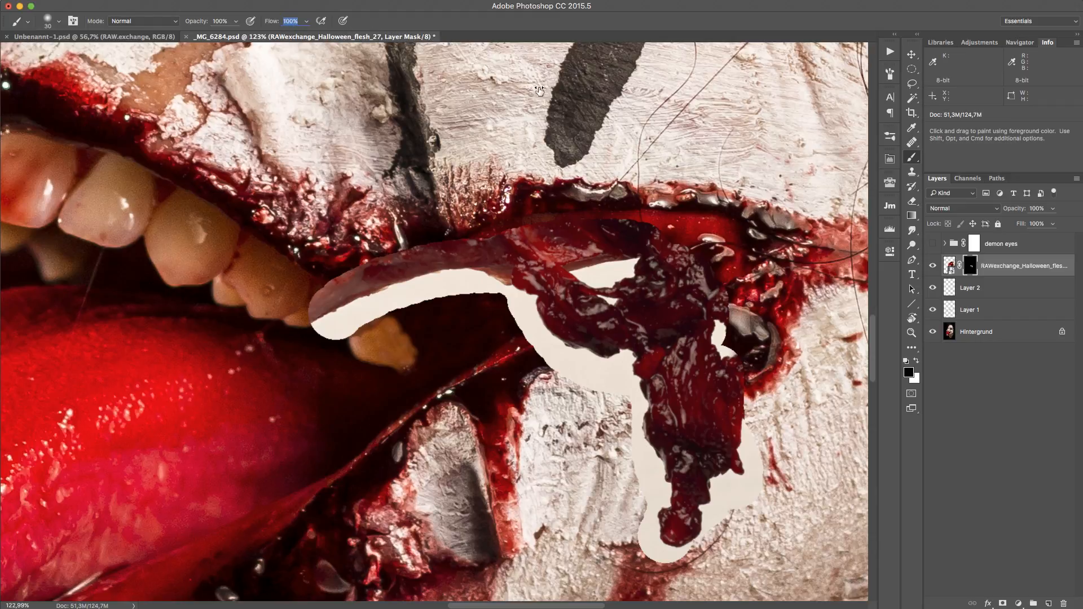
{"action": "key", "text": "shift+7"}
{"action": "key", "text": "shift+5"}
{"action": "key", "text": "shift+2"}
{"action": "key", "text": "shift+7"}
{"action": "key", "text": "shift+5"}
{"action": "key", "text": "shift+7"}
Step: Mask out the pale background along the hanging strand's outer edge and below the shiny hole in the wound
{"action": "left_click_drag", "start_coordinate": [770, 414], "coordinate": [618, 322]}
{"action": "key", "text": "z"}
{"action": "left_click_drag", "start_coordinate": [636, 249], "coordinate": [662, 260]}
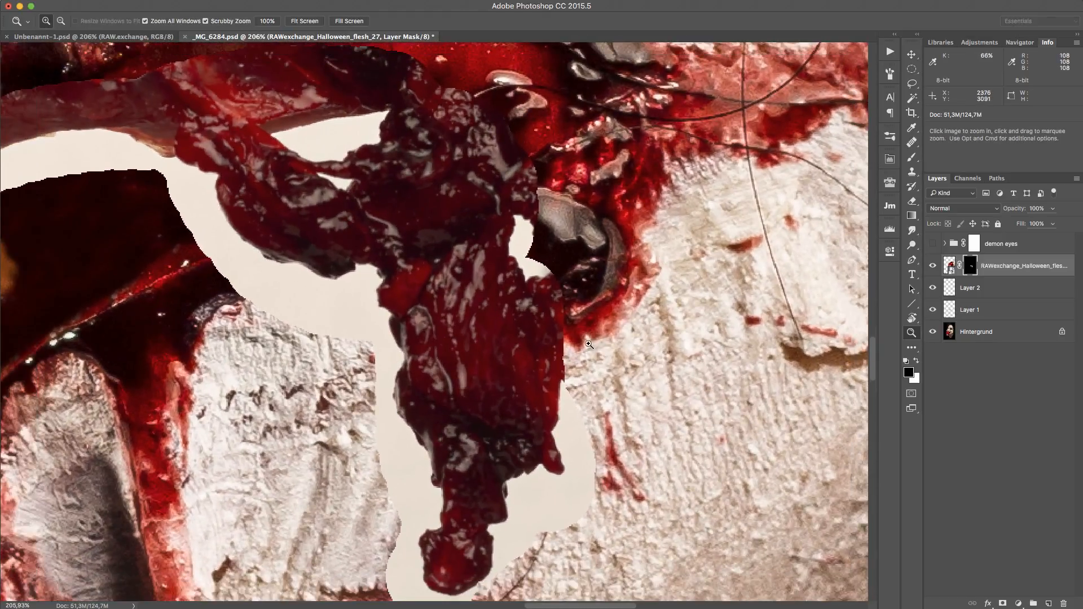
{"action": "key", "text": "b"}
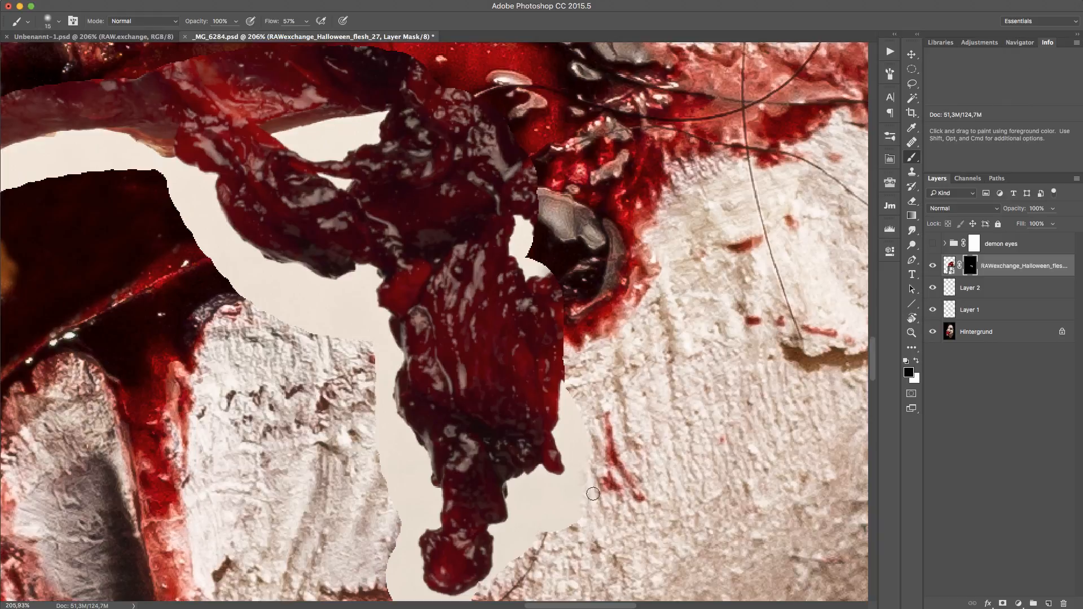
{"action": "mouse_move", "coordinate": [593, 493]}
{"action": "left_mouse_down"}
{"action": "mouse_move", "coordinate": [564, 422]}
{"action": "mouse_move", "coordinate": [568, 455]}
{"action": "mouse_move", "coordinate": [559, 433]}
{"action": "mouse_move", "coordinate": [570, 372]}
{"action": "mouse_move", "coordinate": [561, 326]}
{"action": "left_mouse_up"}
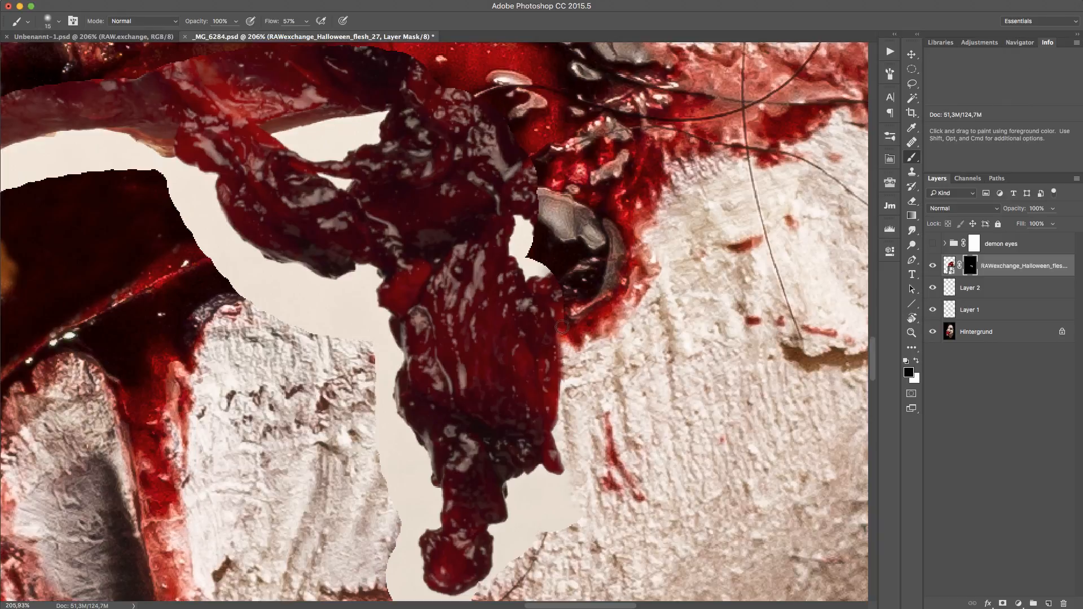
{"action": "mouse_move", "coordinate": [532, 278]}
{"action": "left_mouse_down"}
{"action": "mouse_move", "coordinate": [518, 253]}
{"action": "mouse_move", "coordinate": [532, 282]}
{"action": "mouse_move", "coordinate": [526, 252]}
{"action": "mouse_move", "coordinate": [540, 260]}
{"action": "mouse_move", "coordinate": [556, 300]}
{"action": "left_mouse_up"}
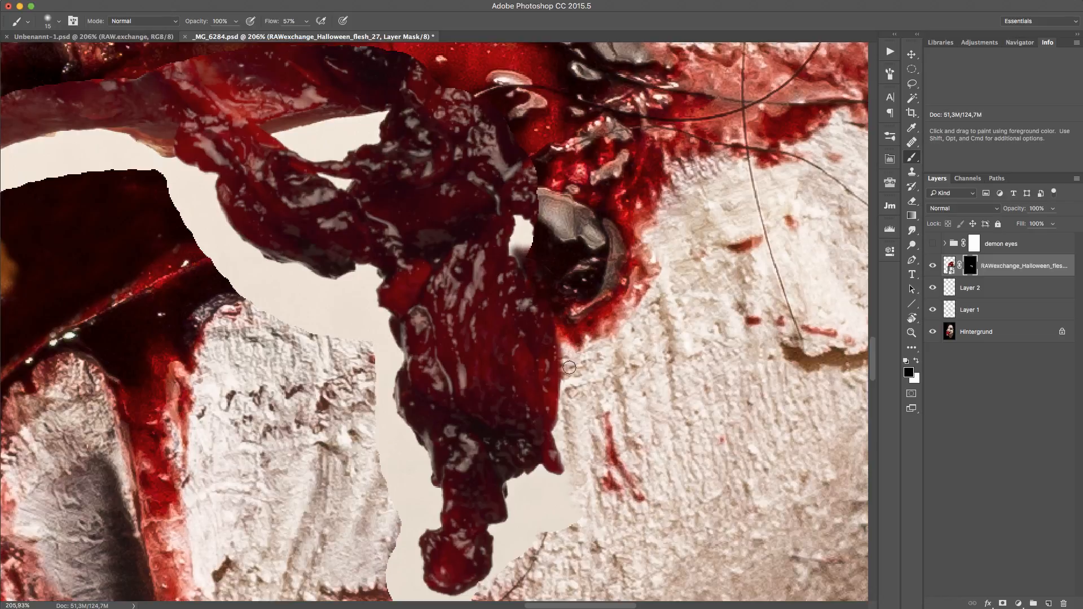
Step: Mask out the small white gap and excess flesh beside the shiny hole with a 9 px brush
{"action": "key", "text": "bracketleft"}
{"action": "key", "text": "bracketleft"}
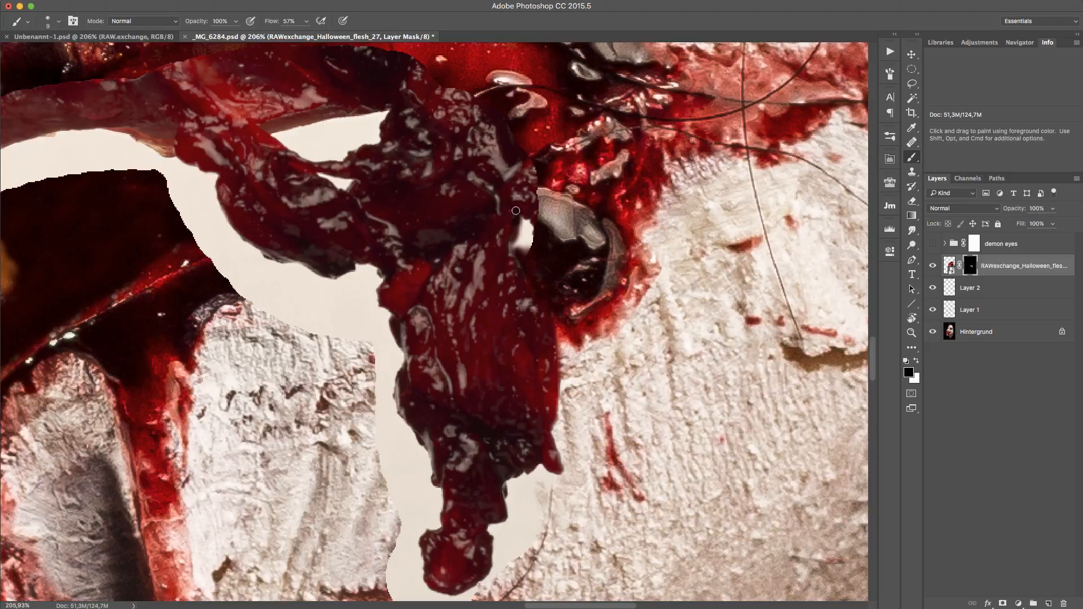
{"action": "left_click_drag", "start_coordinate": [511, 242], "coordinate": [538, 215]}
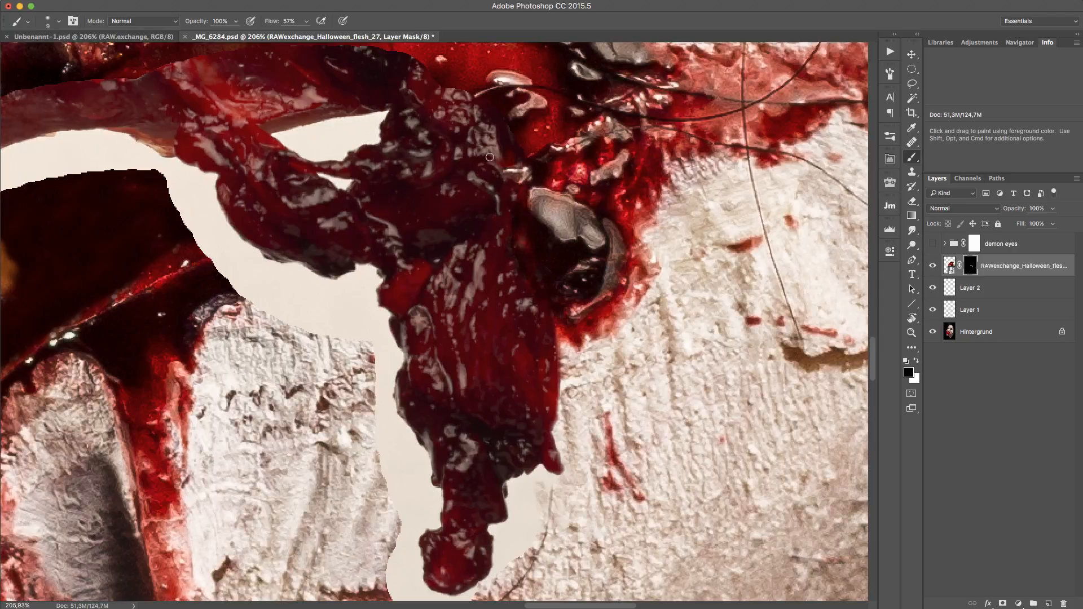
Step: Blend the flesh piece's upper edge into the red mouth wound by masking it with a 15 px brush
{"action": "key", "text": "bracketright"}
{"action": "key", "text": "bracketright"}
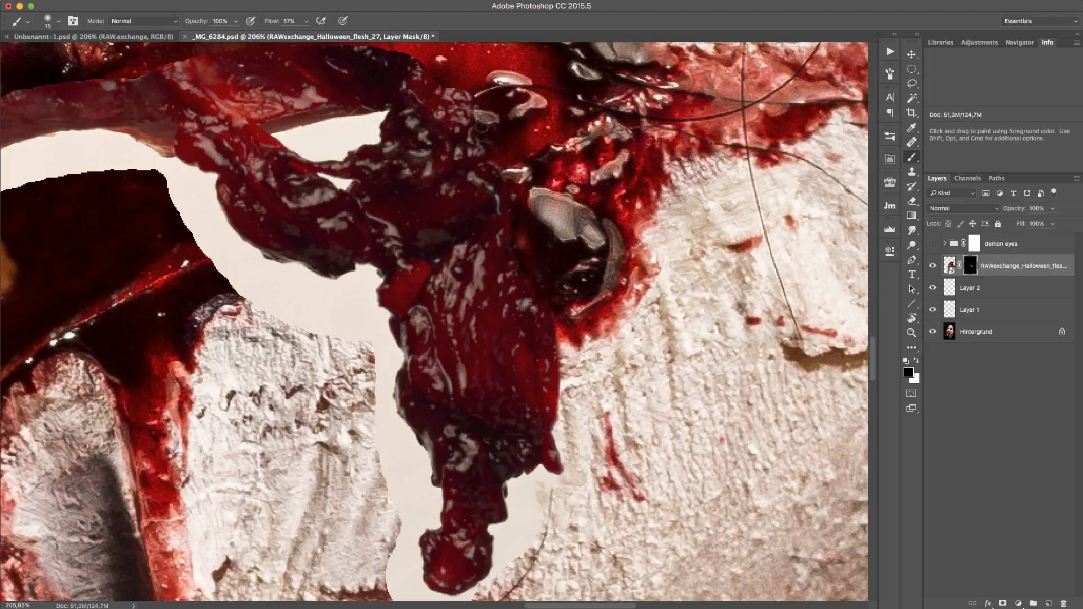
{"action": "mouse_move", "coordinate": [432, 102]}
{"action": "left_mouse_down"}
{"action": "mouse_move", "coordinate": [466, 109]}
{"action": "mouse_move", "coordinate": [463, 83]}
{"action": "mouse_move", "coordinate": [427, 72]}
{"action": "mouse_move", "coordinate": [409, 86]}
{"action": "mouse_move", "coordinate": [425, 63]}
{"action": "mouse_move", "coordinate": [388, 57]}
{"action": "mouse_move", "coordinate": [371, 115]}
{"action": "mouse_move", "coordinate": [377, 69]}
{"action": "left_mouse_up"}
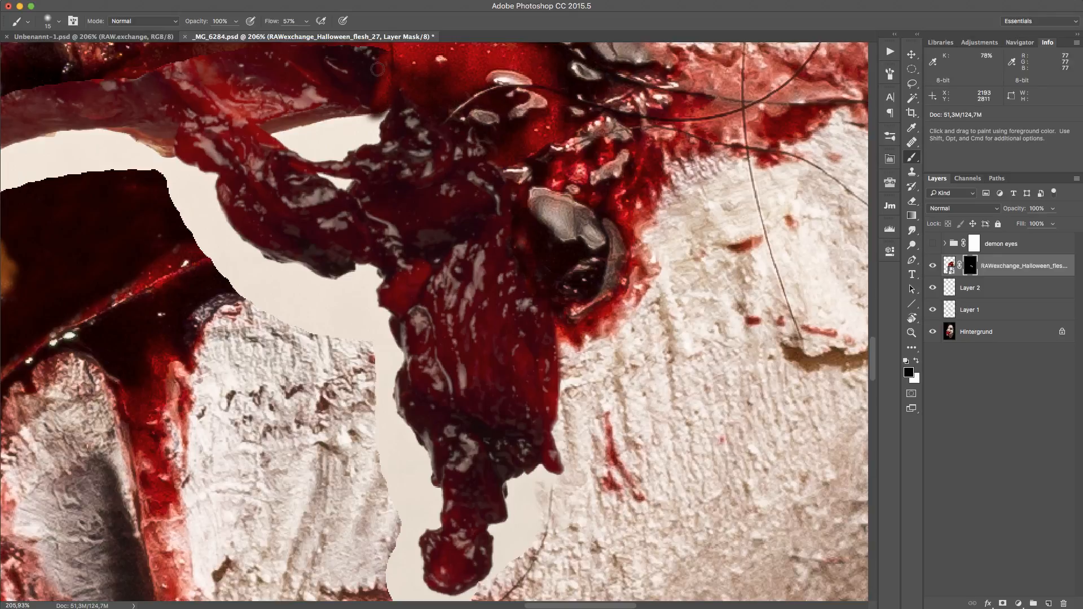
Step: Mask out the pale background closely around the hanging strand's lower tip with a 9 px brush
{"action": "scroll", "coordinate": [322, 366], "scroll_direction": "down", "scroll_amount": 8}
{"action": "scroll", "coordinate": [322, 367], "scroll_direction": "left", "scroll_amount": 4}
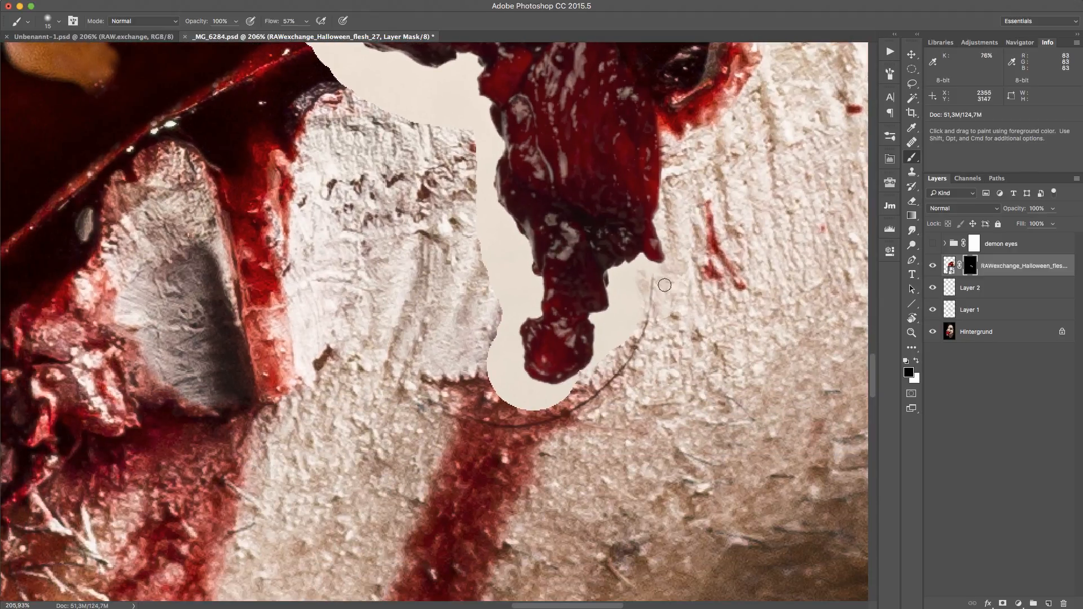
{"action": "key", "text": "bracketleft"}
{"action": "key", "text": "bracketleft"}
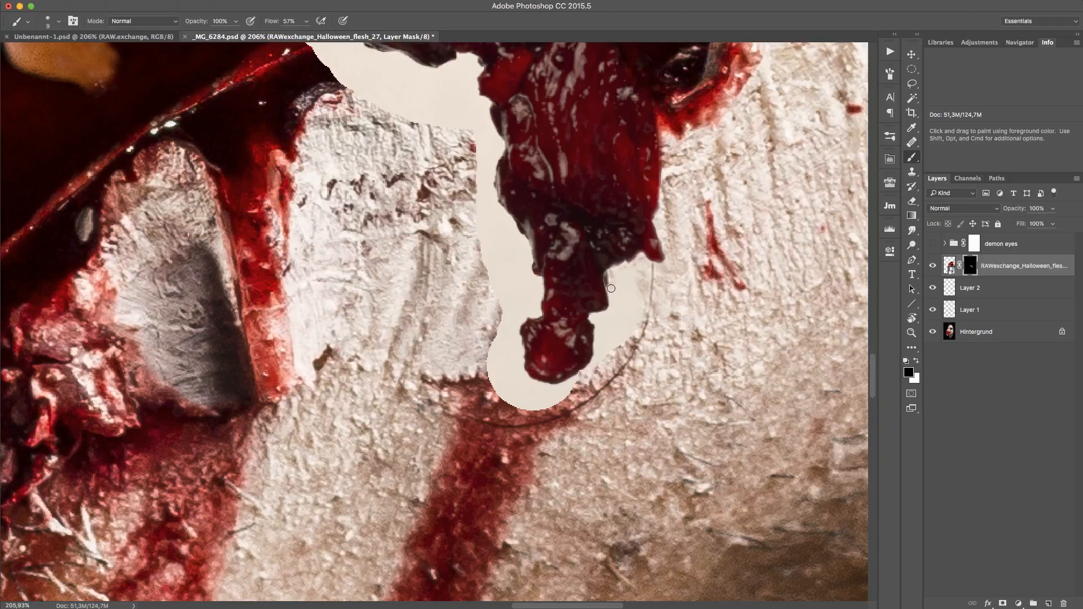
{"action": "mouse_move", "coordinate": [628, 283]}
{"action": "left_mouse_down"}
{"action": "mouse_move", "coordinate": [626, 305]}
{"action": "mouse_move", "coordinate": [653, 295]}
{"action": "left_mouse_up"}
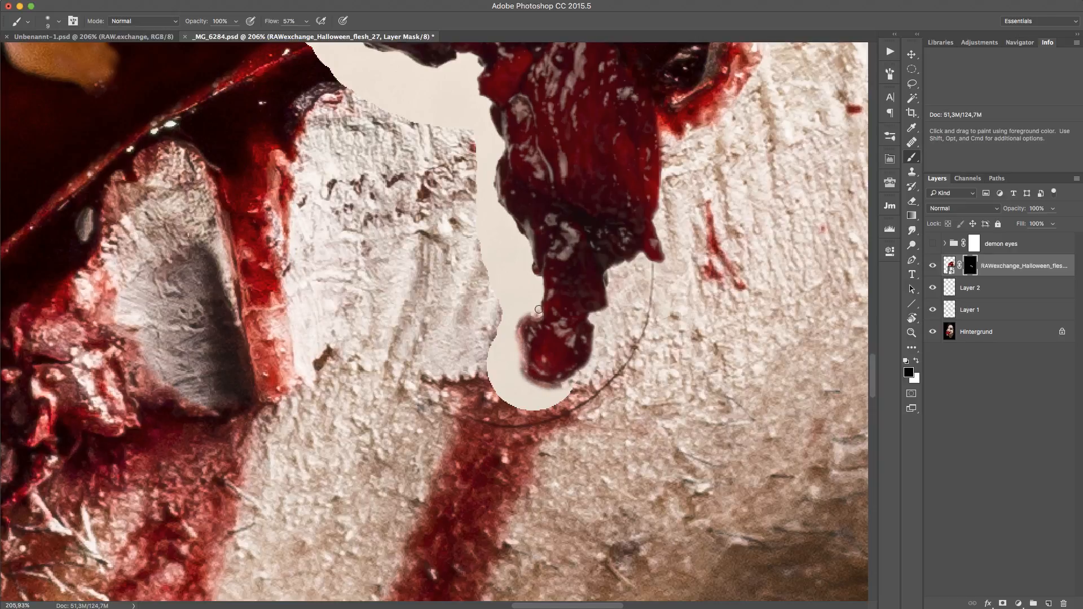
{"action": "left_click_drag", "start_coordinate": [539, 309], "coordinate": [535, 299]}
Step: Clear the remaining pale background below and along the inner side of the strand's tip with a 20 px brush
{"action": "key", "text": "bracketright"}
{"action": "key", "text": "bracketright"}
{"action": "key", "text": "bracketright"}
{"action": "mouse_move", "coordinate": [602, 367]}
{"action": "left_mouse_down"}
{"action": "mouse_move", "coordinate": [585, 384]}
{"action": "mouse_move", "coordinate": [540, 398]}
{"action": "mouse_move", "coordinate": [487, 366]}
{"action": "mouse_move", "coordinate": [526, 437]}
{"action": "mouse_move", "coordinate": [569, 403]}
{"action": "mouse_move", "coordinate": [537, 402]}
{"action": "mouse_move", "coordinate": [518, 384]}
{"action": "mouse_move", "coordinate": [514, 347]}
{"action": "left_mouse_up"}
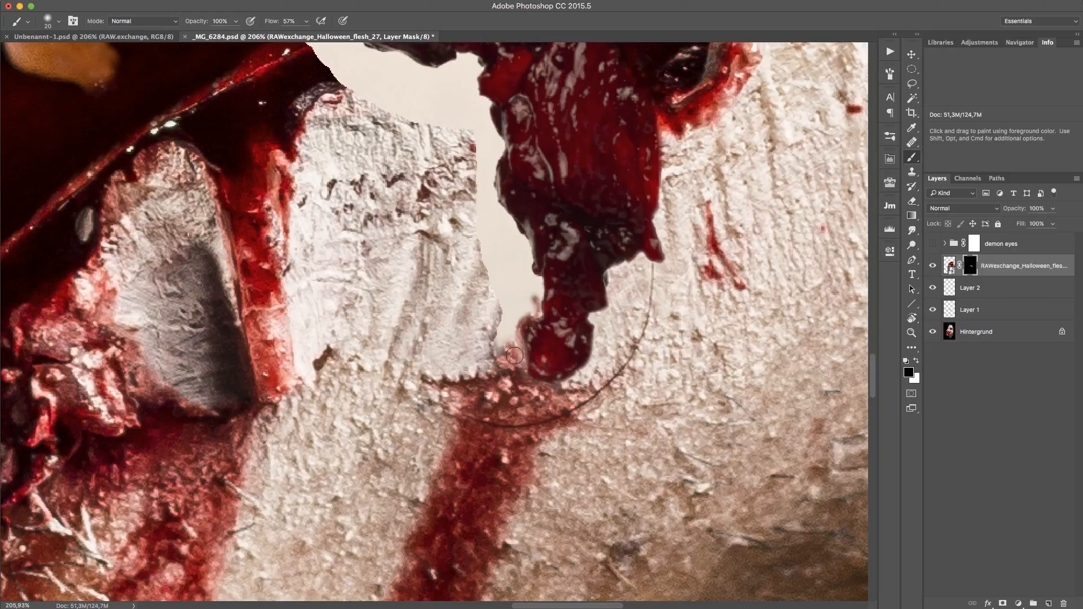
{"action": "mouse_move", "coordinate": [514, 355]}
{"action": "left_mouse_down"}
{"action": "mouse_move", "coordinate": [500, 310]}
{"action": "mouse_move", "coordinate": [516, 285]}
{"action": "mouse_move", "coordinate": [523, 305]}
{"action": "mouse_move", "coordinate": [493, 293]}
{"action": "mouse_move", "coordinate": [523, 284]}
{"action": "left_mouse_up"}
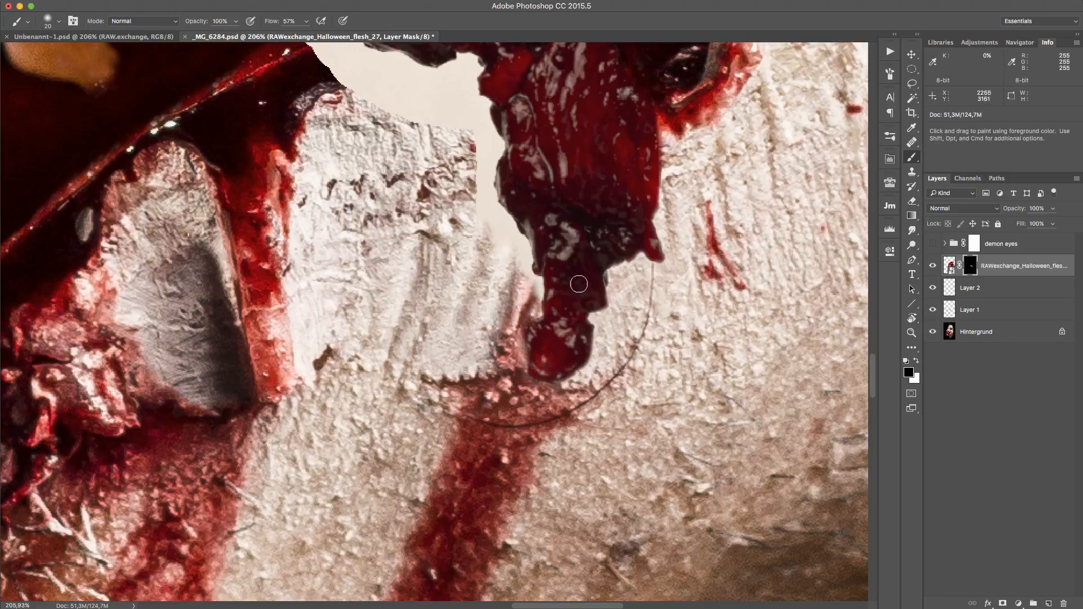
Step: Refine the mask along the inner edge of the strand's narrow tip with a 9 px brush
{"action": "key", "text": "z"}
{"action": "left_click_drag", "start_coordinate": [565, 322], "coordinate": [614, 300]}
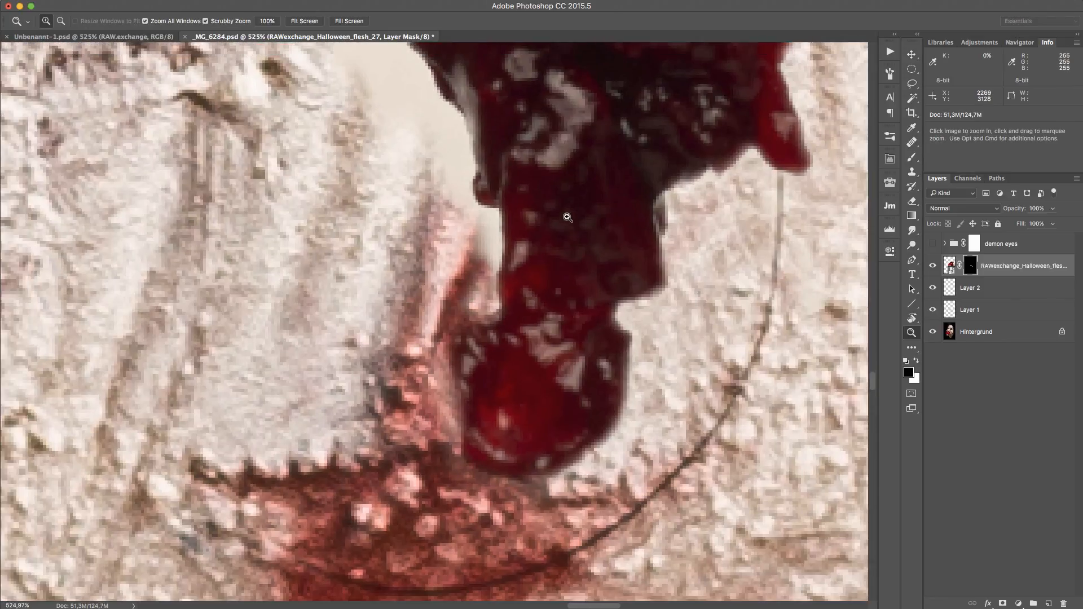
{"action": "key", "text": "b"}
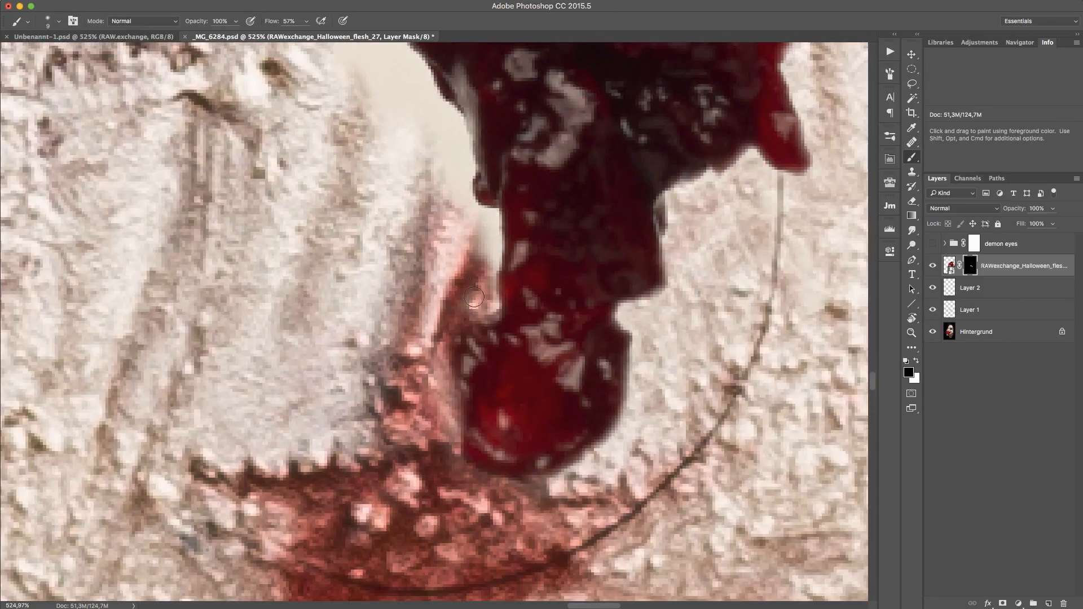
{"action": "mouse_move", "coordinate": [474, 296]}
{"action": "left_mouse_down"}
{"action": "mouse_move", "coordinate": [436, 347]}
{"action": "mouse_move", "coordinate": [432, 384]}
{"action": "mouse_move", "coordinate": [452, 441]}
{"action": "left_mouse_up"}
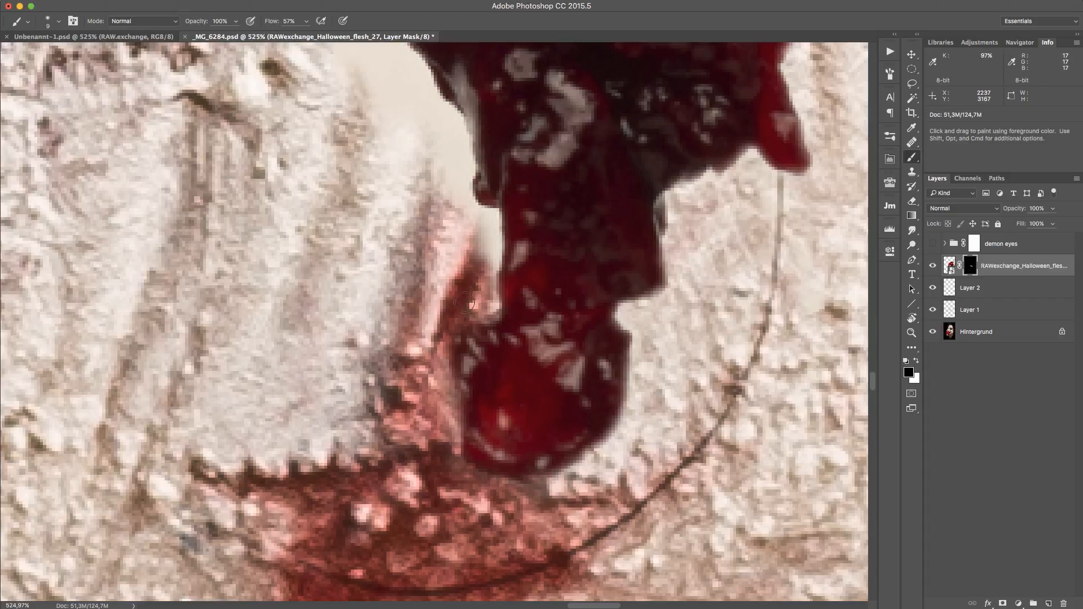
{"action": "mouse_move", "coordinate": [465, 304]}
{"action": "left_mouse_down"}
{"action": "mouse_move", "coordinate": [492, 228]}
{"action": "mouse_move", "coordinate": [453, 192]}
{"action": "mouse_move", "coordinate": [458, 208]}
{"action": "mouse_move", "coordinate": [449, 118]}
{"action": "mouse_move", "coordinate": [417, 84]}
{"action": "mouse_move", "coordinate": [405, 111]}
{"action": "mouse_move", "coordinate": [381, 105]}
{"action": "left_mouse_up"}
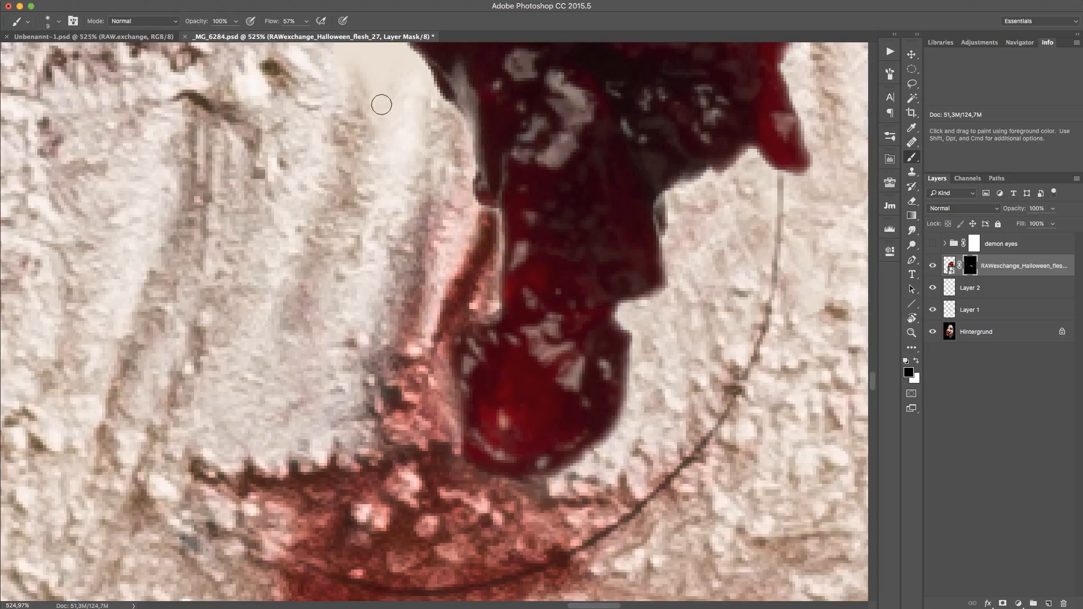
Step: Mask out the pale strip between the strand's inner edge and the white face paint
{"action": "scroll", "coordinate": [401, 212], "scroll_direction": "up", "scroll_amount": 10}
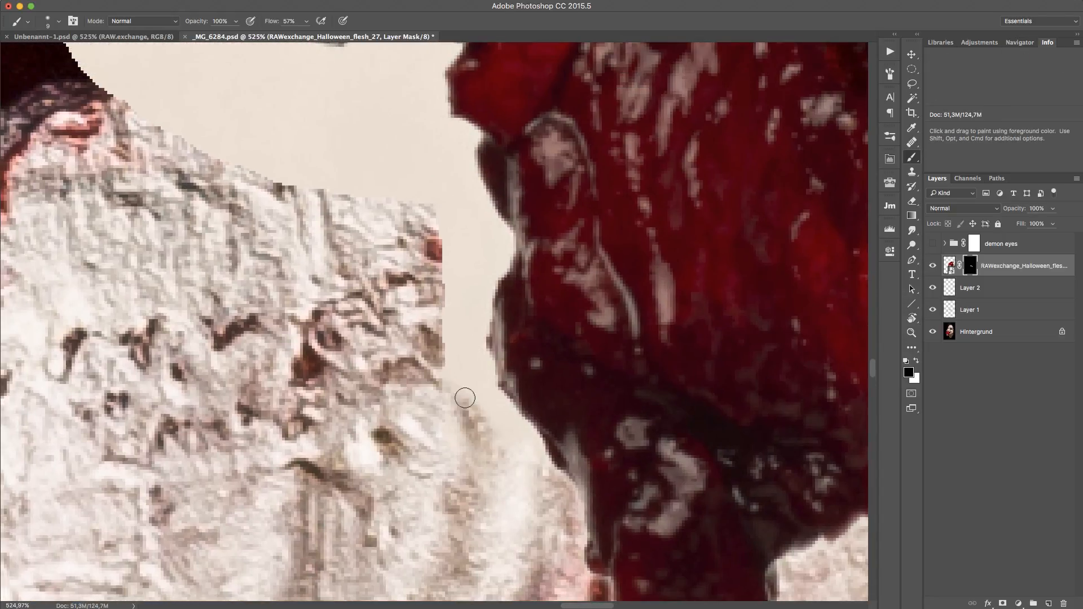
{"action": "mouse_move", "coordinate": [465, 398]}
{"action": "left_mouse_down"}
{"action": "mouse_move", "coordinate": [494, 492]}
{"action": "mouse_move", "coordinate": [535, 491]}
{"action": "left_mouse_up"}
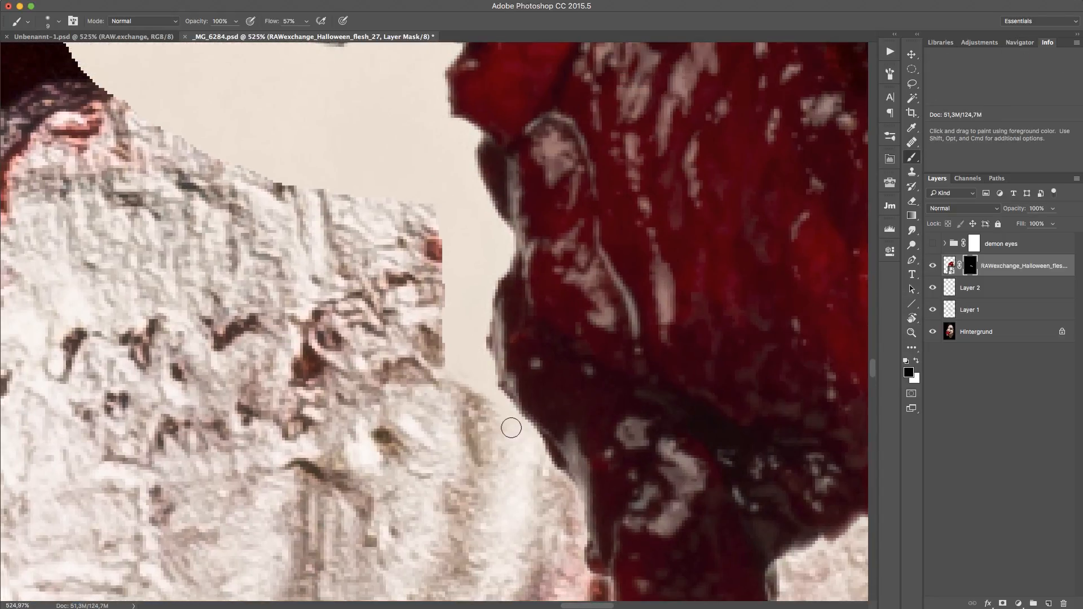
{"action": "mouse_move", "coordinate": [511, 428]}
{"action": "left_mouse_down"}
{"action": "mouse_move", "coordinate": [503, 407]}
{"action": "mouse_move", "coordinate": [470, 383]}
{"action": "mouse_move", "coordinate": [467, 336]}
{"action": "mouse_move", "coordinate": [482, 359]}
{"action": "mouse_move", "coordinate": [469, 330]}
{"action": "mouse_move", "coordinate": [477, 292]}
{"action": "mouse_move", "coordinate": [491, 249]}
{"action": "mouse_move", "coordinate": [500, 265]}
{"action": "mouse_move", "coordinate": [508, 246]}
{"action": "mouse_move", "coordinate": [471, 208]}
{"action": "mouse_move", "coordinate": [500, 233]}
{"action": "mouse_move", "coordinate": [483, 211]}
{"action": "mouse_move", "coordinate": [471, 131]}
{"action": "mouse_move", "coordinate": [467, 288]}
{"action": "mouse_move", "coordinate": [452, 280]}
{"action": "mouse_move", "coordinate": [458, 334]}
{"action": "mouse_move", "coordinate": [444, 264]}
{"action": "left_mouse_up"}
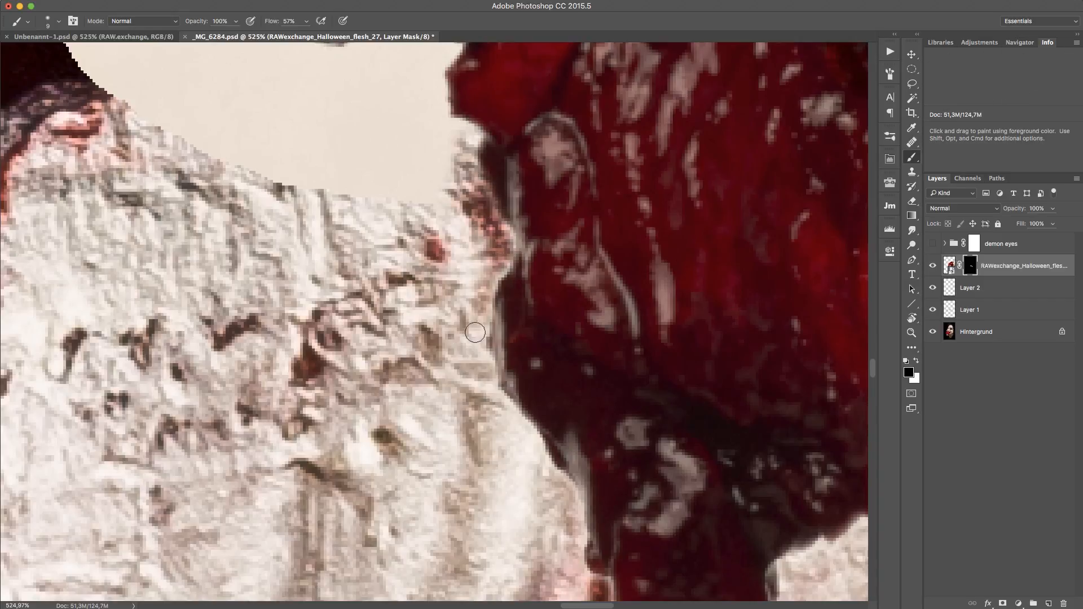
{"action": "mouse_move", "coordinate": [475, 332]}
{"action": "left_mouse_down"}
{"action": "mouse_move", "coordinate": [477, 242]}
{"action": "mouse_move", "coordinate": [457, 158]}
{"action": "mouse_move", "coordinate": [399, 126]}
{"action": "mouse_move", "coordinate": [310, 180]}
{"action": "mouse_move", "coordinate": [360, 376]}
{"action": "mouse_move", "coordinate": [469, 271]}
{"action": "mouse_move", "coordinate": [479, 244]}
{"action": "mouse_move", "coordinate": [508, 329]}
{"action": "mouse_move", "coordinate": [480, 218]}
{"action": "mouse_move", "coordinate": [449, 213]}
{"action": "mouse_move", "coordinate": [482, 223]}
{"action": "mouse_move", "coordinate": [472, 235]}
{"action": "mouse_move", "coordinate": [432, 228]}
{"action": "mouse_move", "coordinate": [352, 245]}
{"action": "mouse_move", "coordinate": [286, 207]}
{"action": "mouse_move", "coordinate": [387, 268]}
{"action": "mouse_move", "coordinate": [444, 339]}
{"action": "mouse_move", "coordinate": [471, 349]}
{"action": "mouse_move", "coordinate": [441, 248]}
{"action": "mouse_move", "coordinate": [376, 316]}
{"action": "mouse_move", "coordinate": [347, 327]}
{"action": "mouse_move", "coordinate": [318, 316]}
{"action": "mouse_move", "coordinate": [493, 383]}
{"action": "mouse_move", "coordinate": [370, 369]}
{"action": "left_mouse_up"}
Step: Mask out the pale background between the flesh's underside and the white paint block at 10 px, restoring the over-masked spot in the flesh
{"action": "key", "text": "bracketright"}
{"action": "left_click_drag", "start_coordinate": [389, 234], "coordinate": [391, 167]}
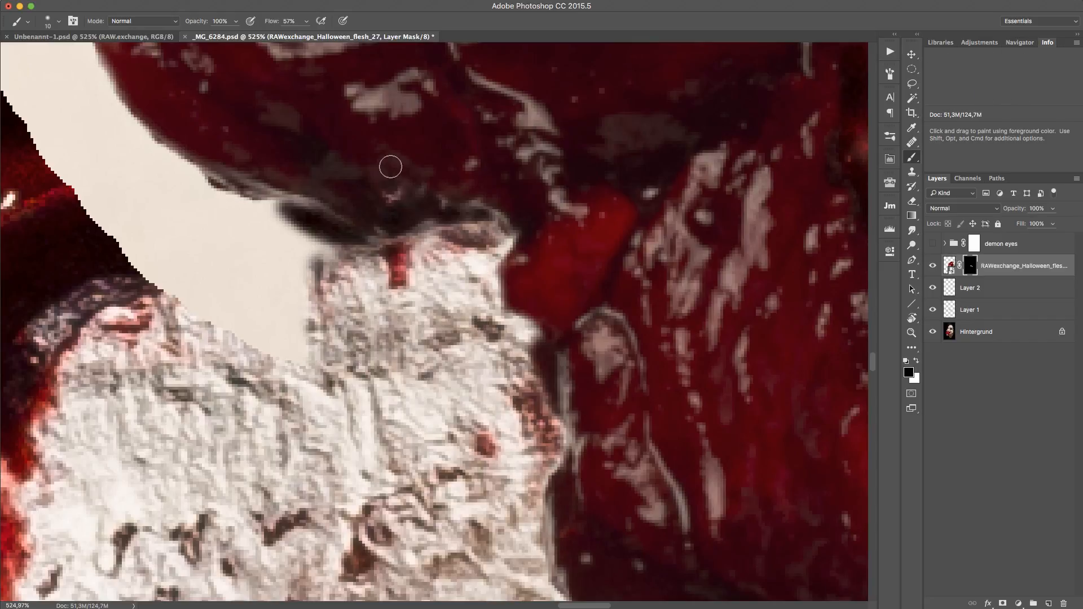
{"action": "key", "text": "x"}
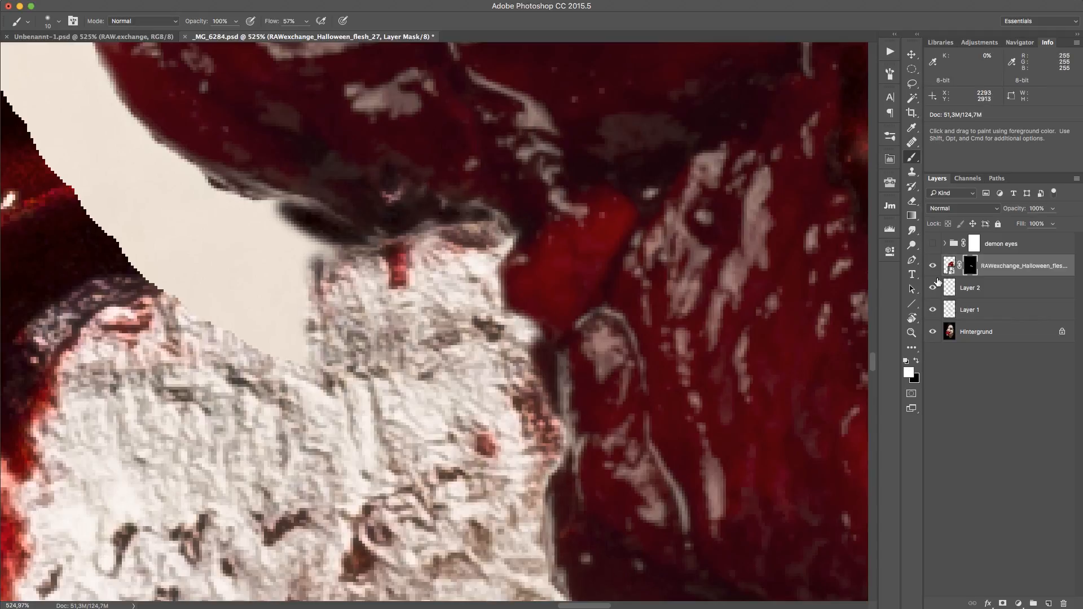
{"action": "mouse_move", "coordinate": [366, 159]}
{"action": "left_mouse_down"}
{"action": "mouse_move", "coordinate": [371, 213]}
{"action": "mouse_move", "coordinate": [391, 171]}
{"action": "mouse_move", "coordinate": [397, 208]}
{"action": "mouse_move", "coordinate": [420, 194]}
{"action": "left_mouse_up"}
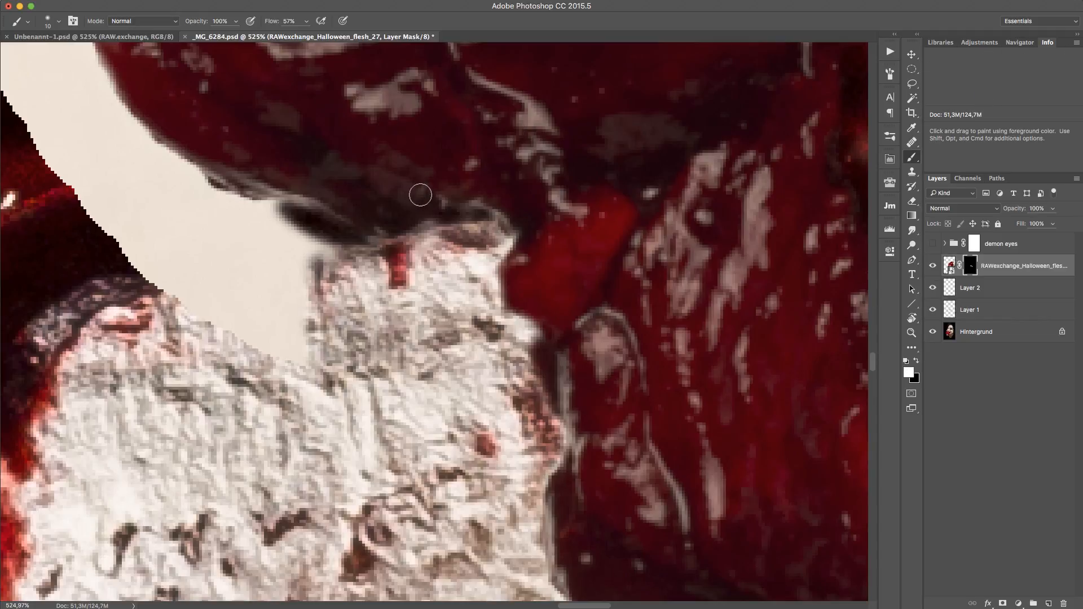
{"action": "key", "text": "x"}
{"action": "mouse_move", "coordinate": [390, 251]}
{"action": "left_mouse_down"}
{"action": "mouse_move", "coordinate": [232, 200]}
{"action": "mouse_move", "coordinate": [304, 243]}
{"action": "mouse_move", "coordinate": [341, 286]}
{"action": "mouse_move", "coordinate": [295, 222]}
{"action": "mouse_move", "coordinate": [286, 261]}
{"action": "mouse_move", "coordinate": [319, 361]}
{"action": "mouse_move", "coordinate": [158, 274]}
{"action": "left_mouse_up"}
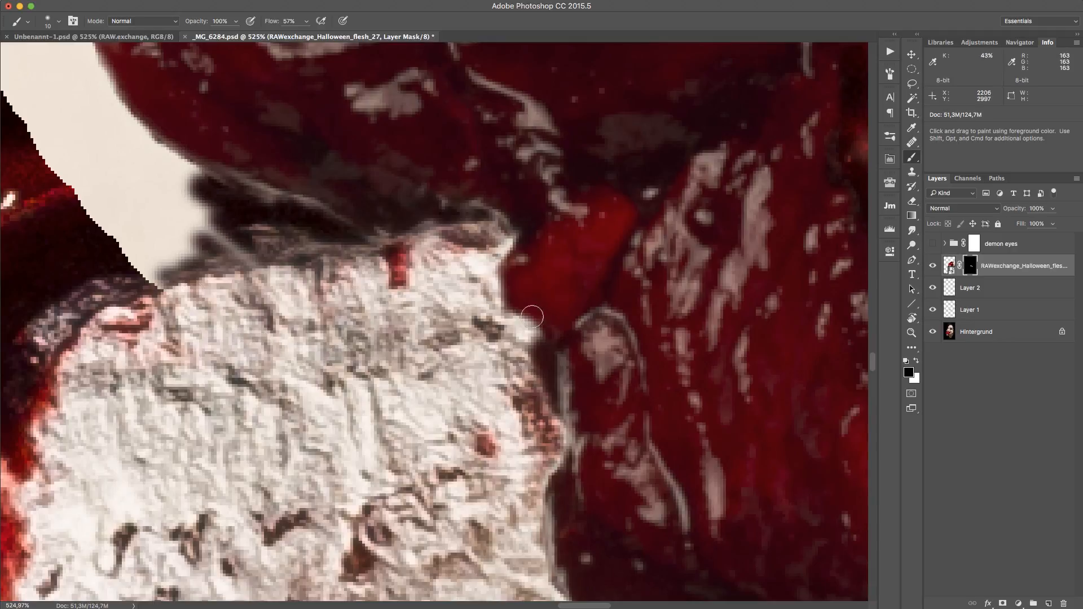
Step: Mask out the pale background between the dark mouth opening and the flesh's curved edge, finishing with a 9 px brush at 100% flow
{"action": "key", "text": "z"}
{"action": "mouse_move", "coordinate": [532, 316]}
{"action": "left_mouse_down"}
{"action": "mouse_move", "coordinate": [399, 241]}
{"action": "mouse_move", "coordinate": [362, 379]}
{"action": "left_mouse_up"}
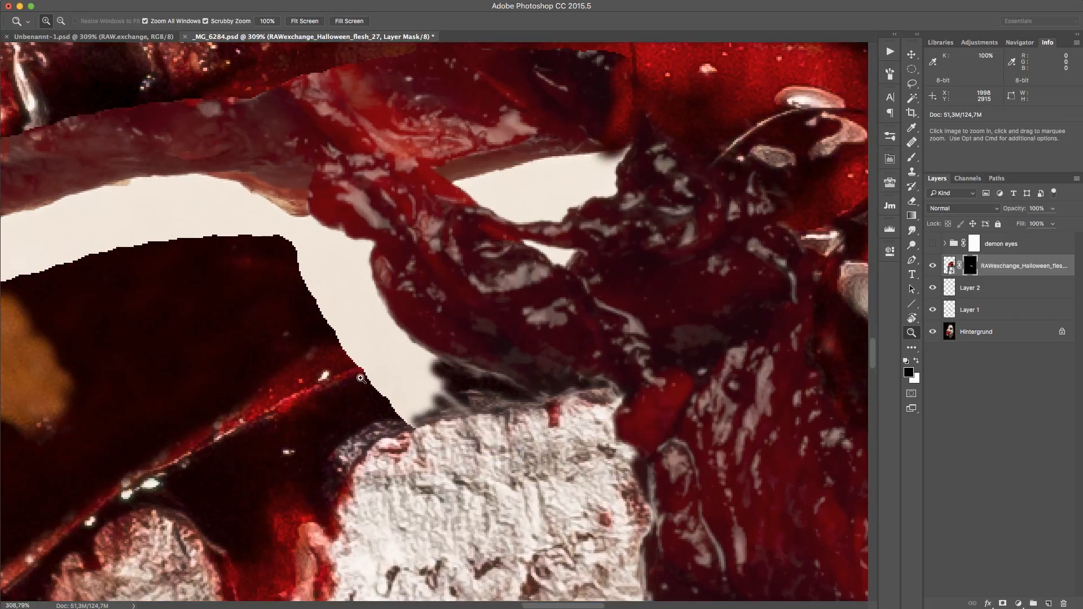
{"action": "key", "text": "b"}
{"action": "mouse_move", "coordinate": [396, 420]}
{"action": "left_mouse_down"}
{"action": "mouse_move", "coordinate": [430, 432]}
{"action": "mouse_move", "coordinate": [345, 339]}
{"action": "mouse_move", "coordinate": [485, 384]}
{"action": "mouse_move", "coordinate": [367, 316]}
{"action": "mouse_move", "coordinate": [288, 234]}
{"action": "mouse_move", "coordinate": [361, 309]}
{"action": "left_mouse_up"}
{"action": "key", "text": "bracketleft"}
{"action": "key", "text": "bracketleft"}
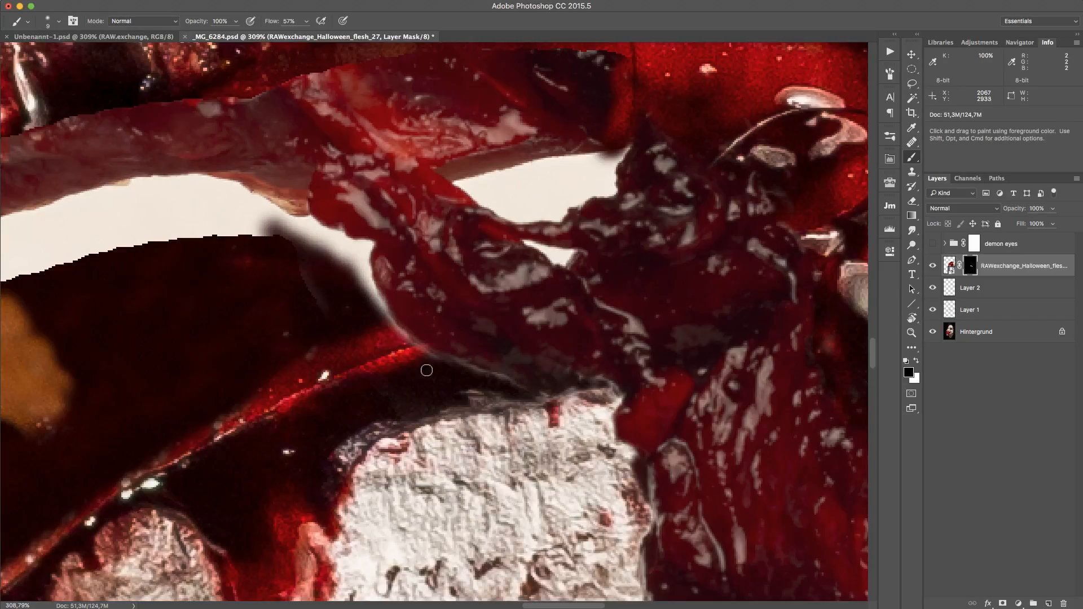
{"action": "mouse_move", "coordinate": [427, 370]}
{"action": "left_mouse_down"}
{"action": "mouse_move", "coordinate": [361, 259]}
{"action": "mouse_move", "coordinate": [369, 240]}
{"action": "mouse_move", "coordinate": [366, 279]}
{"action": "mouse_move", "coordinate": [374, 249]}
{"action": "mouse_move", "coordinate": [363, 254]}
{"action": "mouse_move", "coordinate": [366, 272]}
{"action": "mouse_move", "coordinate": [335, 258]}
{"action": "mouse_move", "coordinate": [355, 265]}
{"action": "mouse_move", "coordinate": [360, 242]}
{"action": "mouse_move", "coordinate": [340, 231]}
{"action": "mouse_move", "coordinate": [362, 251]}
{"action": "mouse_move", "coordinate": [257, 194]}
{"action": "mouse_move", "coordinate": [207, 180]}
{"action": "mouse_move", "coordinate": [308, 237]}
{"action": "mouse_move", "coordinate": [324, 233]}
{"action": "mouse_move", "coordinate": [291, 237]}
{"action": "left_mouse_up"}
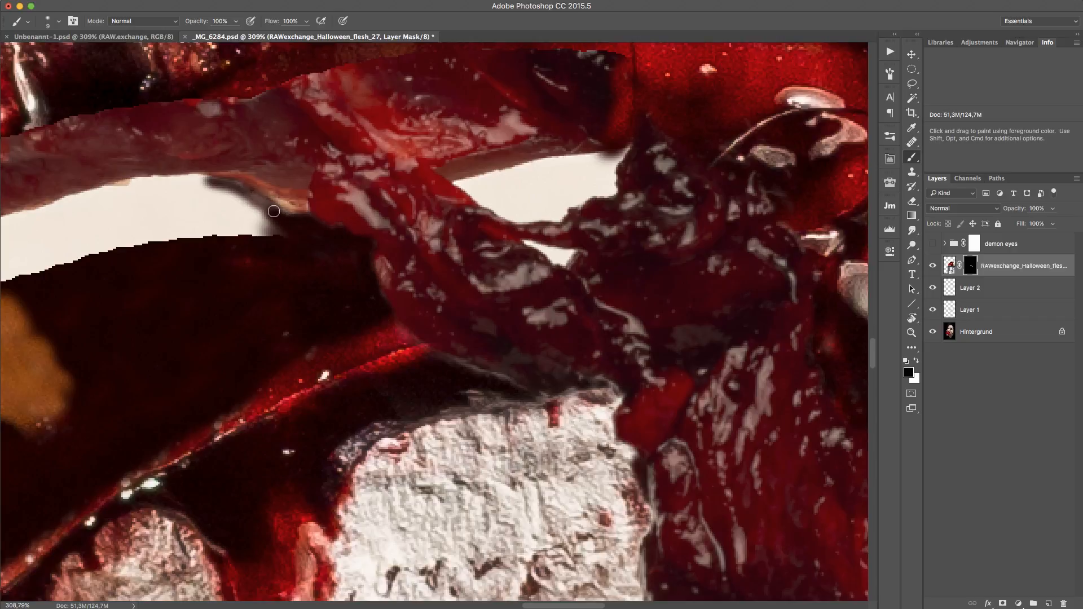
Step: Mask out the pale background along the underside of the flesh band across the dark mouth opening, rotating the canvas for easier strokes
{"action": "left_click_drag", "start_coordinate": [231, 188], "coordinate": [130, 183]}
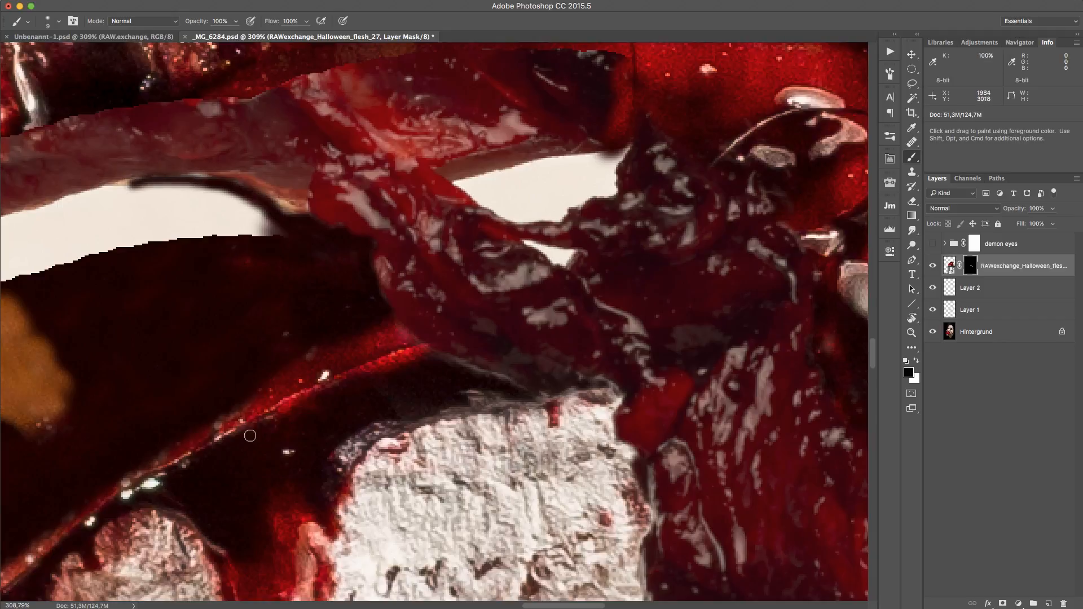
{"action": "key", "text": "r"}
{"action": "mouse_move", "coordinate": [250, 436]}
{"action": "left_mouse_down"}
{"action": "mouse_move", "coordinate": [316, 384]}
{"action": "mouse_move", "coordinate": [445, 327]}
{"action": "mouse_move", "coordinate": [334, 227]}
{"action": "left_mouse_up"}
{"action": "key", "text": "b"}
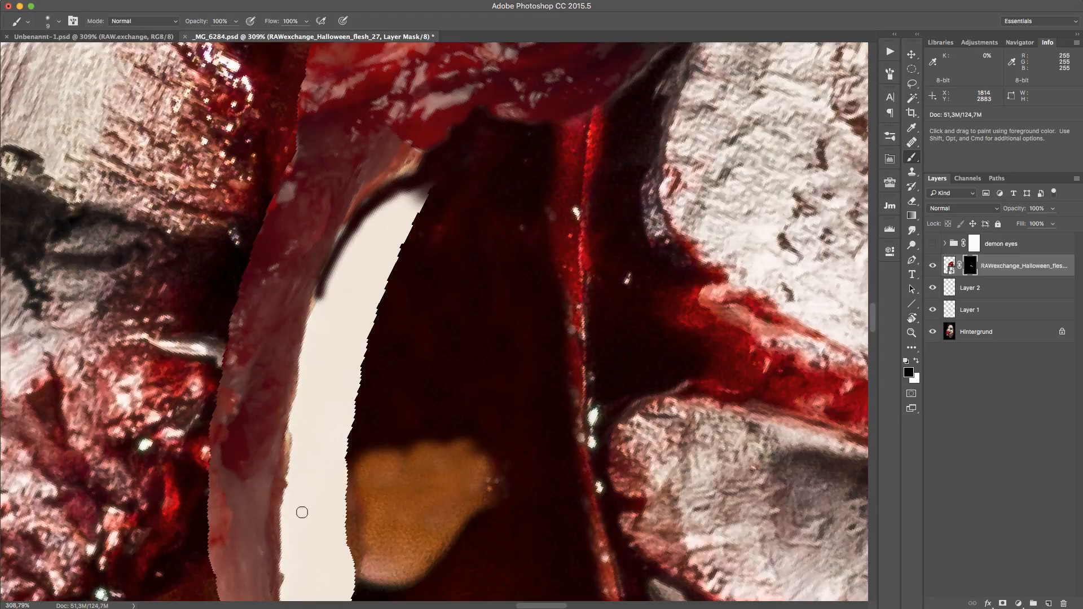
{"action": "mouse_move", "coordinate": [286, 516]}
{"action": "left_mouse_down"}
{"action": "mouse_move", "coordinate": [304, 342]}
{"action": "mouse_move", "coordinate": [327, 278]}
{"action": "mouse_move", "coordinate": [304, 383]}
{"action": "mouse_move", "coordinate": [307, 335]}
{"action": "mouse_move", "coordinate": [296, 439]}
{"action": "mouse_move", "coordinate": [352, 252]}
{"action": "mouse_move", "coordinate": [339, 390]}
{"action": "mouse_move", "coordinate": [408, 296]}
{"action": "mouse_move", "coordinate": [373, 487]}
{"action": "mouse_move", "coordinate": [360, 429]}
{"action": "mouse_move", "coordinate": [403, 216]}
{"action": "mouse_move", "coordinate": [345, 322]}
{"action": "mouse_move", "coordinate": [337, 267]}
{"action": "mouse_move", "coordinate": [388, 204]}
{"action": "mouse_move", "coordinate": [395, 213]}
{"action": "mouse_move", "coordinate": [440, 205]}
{"action": "left_mouse_up"}
{"action": "key", "text": "bracketright"}
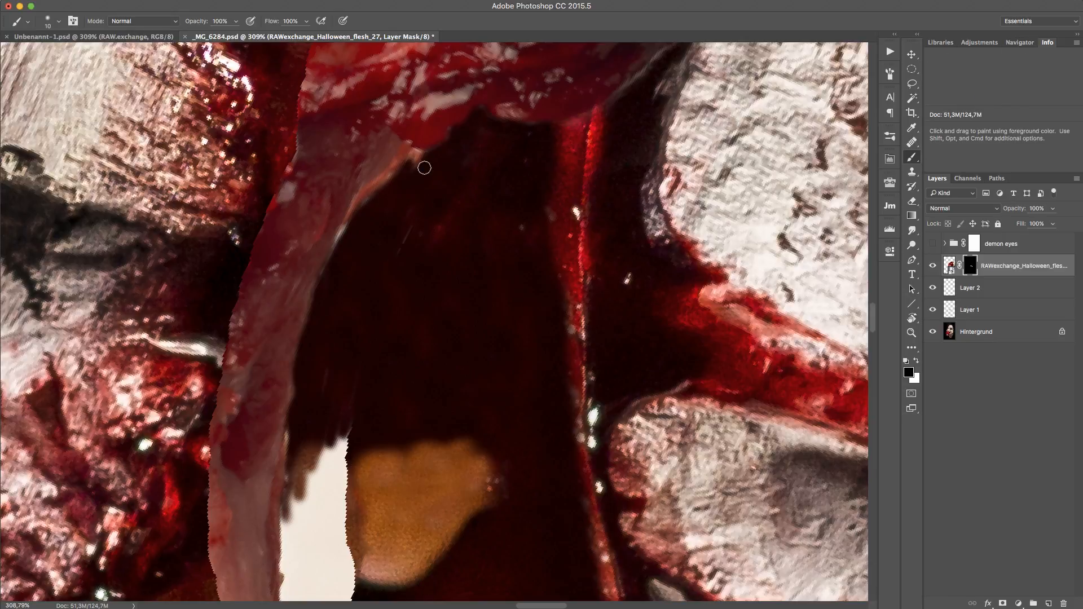
{"action": "left_click_drag", "start_coordinate": [358, 215], "coordinate": [384, 270]}
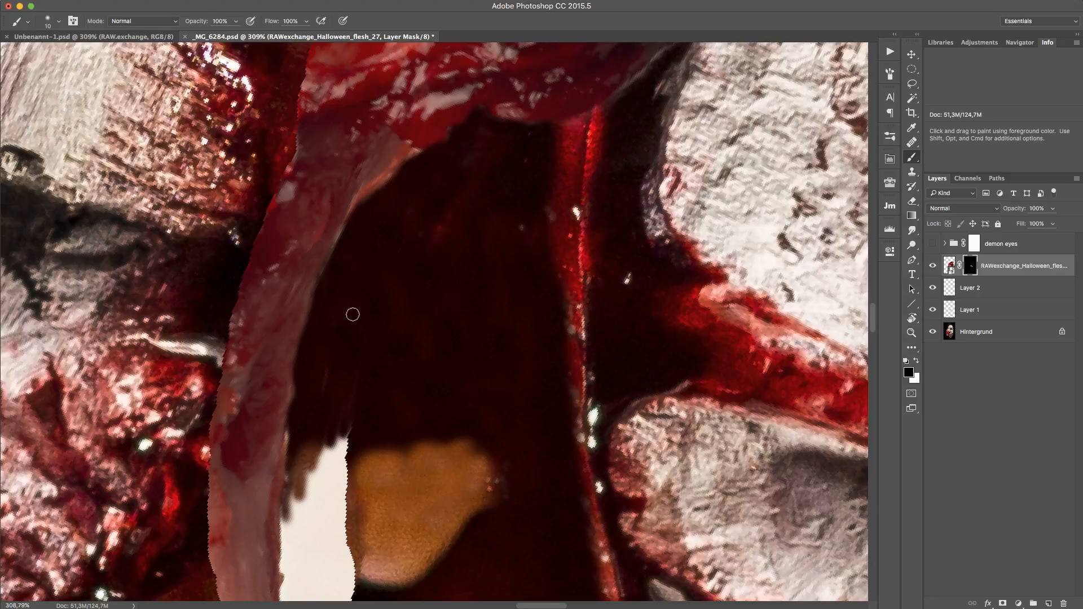
Step: Reveal the back teeth by masking out the remaining pale background and trimming the flesh band's end with 9 to 15 px brushes
{"action": "mouse_move", "coordinate": [343, 432]}
{"action": "left_mouse_down"}
{"action": "mouse_move", "coordinate": [333, 445]}
{"action": "mouse_move", "coordinate": [379, 549]}
{"action": "left_mouse_up"}
{"action": "left_click_drag", "start_coordinate": [442, 384], "coordinate": [537, 109]}
{"action": "key", "text": "]"}
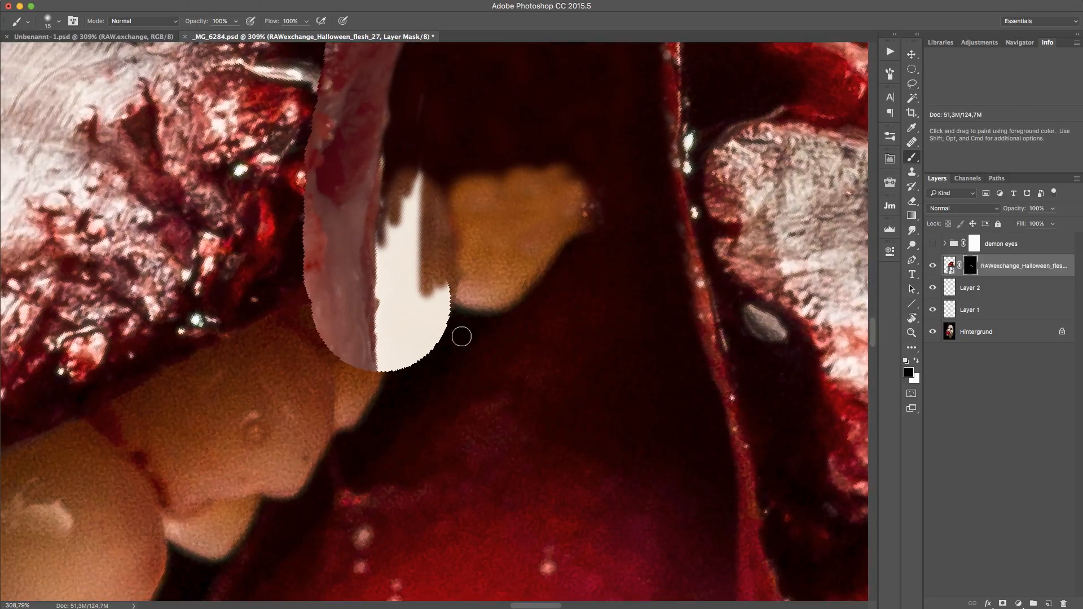
{"action": "mouse_move", "coordinate": [461, 337]}
{"action": "left_mouse_down"}
{"action": "mouse_move", "coordinate": [443, 319]}
{"action": "mouse_move", "coordinate": [417, 403]}
{"action": "mouse_move", "coordinate": [407, 333]}
{"action": "mouse_move", "coordinate": [431, 402]}
{"action": "mouse_move", "coordinate": [448, 285]}
{"action": "mouse_move", "coordinate": [418, 277]}
{"action": "mouse_move", "coordinate": [402, 215]}
{"action": "mouse_move", "coordinate": [406, 282]}
{"action": "mouse_move", "coordinate": [396, 225]}
{"action": "mouse_move", "coordinate": [387, 252]}
{"action": "left_mouse_up"}
{"action": "key", "text": "["}
{"action": "key", "text": "["}
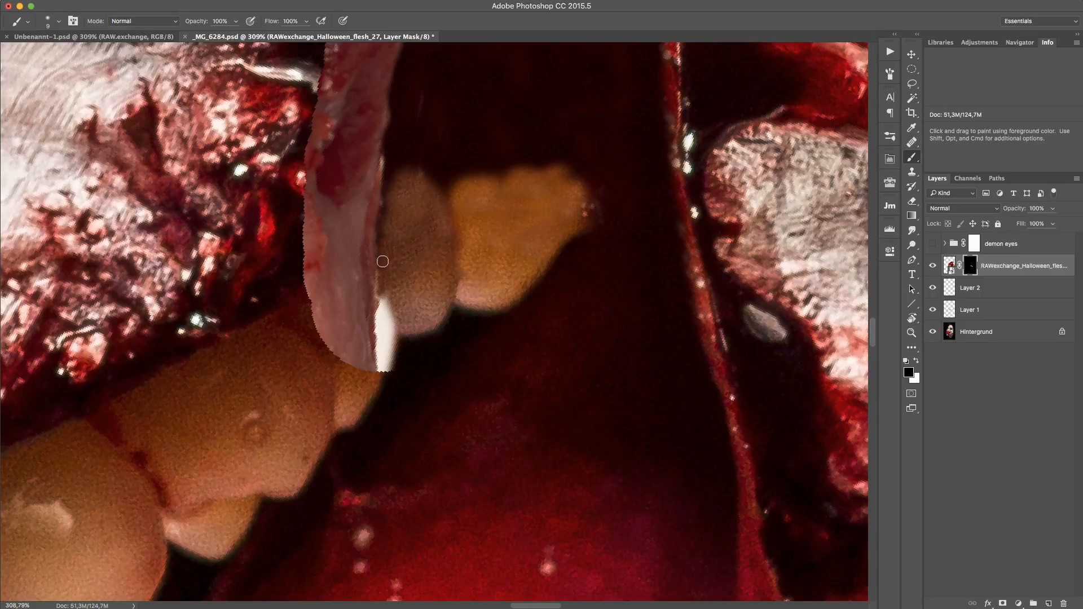
{"action": "mouse_move", "coordinate": [393, 331]}
{"action": "left_mouse_down"}
{"action": "mouse_move", "coordinate": [386, 300]}
{"action": "mouse_move", "coordinate": [388, 338]}
{"action": "mouse_move", "coordinate": [347, 402]}
{"action": "mouse_move", "coordinate": [346, 386]}
{"action": "mouse_move", "coordinate": [427, 307]}
{"action": "mouse_move", "coordinate": [400, 303]}
{"action": "mouse_move", "coordinate": [307, 345]}
{"action": "mouse_move", "coordinate": [299, 337]}
{"action": "mouse_move", "coordinate": [330, 304]}
{"action": "mouse_move", "coordinate": [277, 333]}
{"action": "mouse_move", "coordinate": [392, 278]}
{"action": "left_mouse_up"}
{"action": "key", "text": "]"}
{"action": "key", "text": "]"}
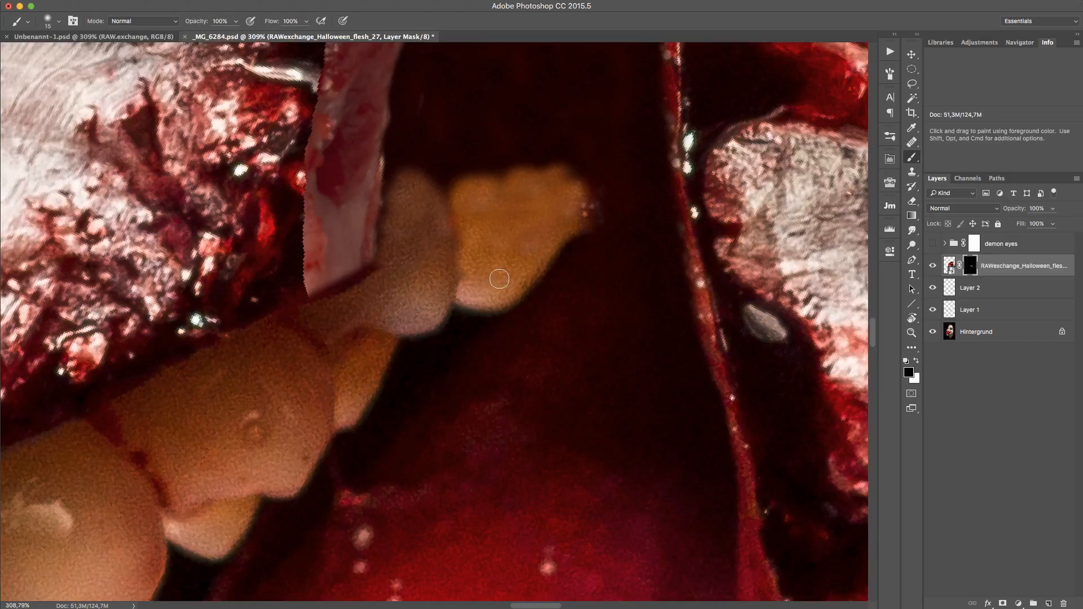
Step: Return the canvas to its upright rotation and mask out the enclosed pale gaps between the flesh band and the strand
{"action": "key", "text": "r"}
{"action": "left_click_drag", "start_coordinate": [515, 96], "coordinate": [547, 106]}
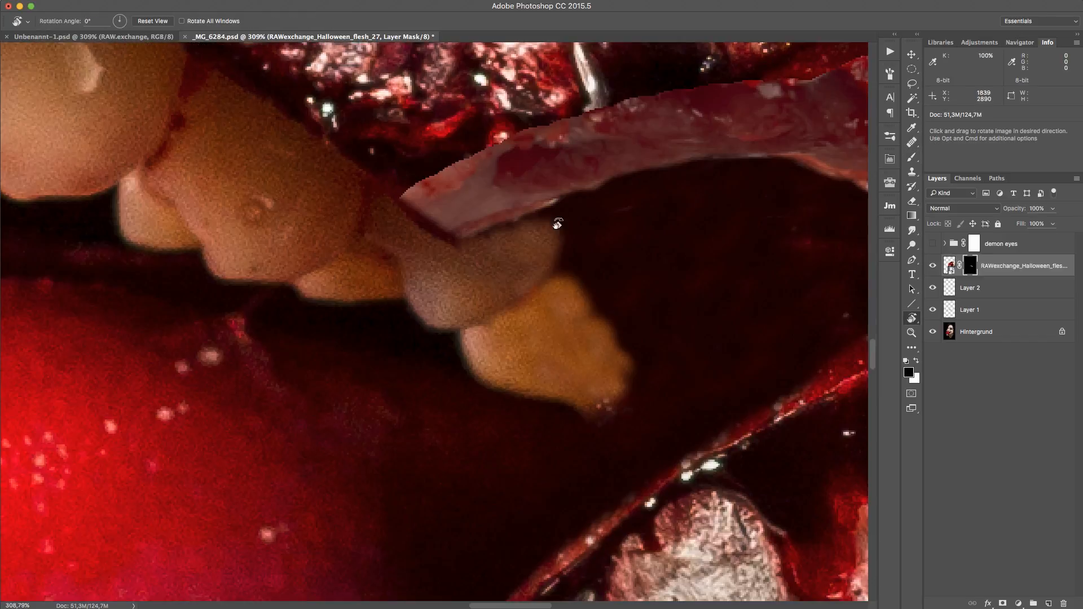
{"action": "key", "text": "z"}
{"action": "left_click_drag", "start_coordinate": [598, 217], "coordinate": [510, 220]}
{"action": "key", "text": "space"}
{"action": "left_click_drag", "start_coordinate": [846, 84], "coordinate": [629, 66]}
{"action": "left_click_drag", "start_coordinate": [521, 141], "coordinate": [596, 147]}
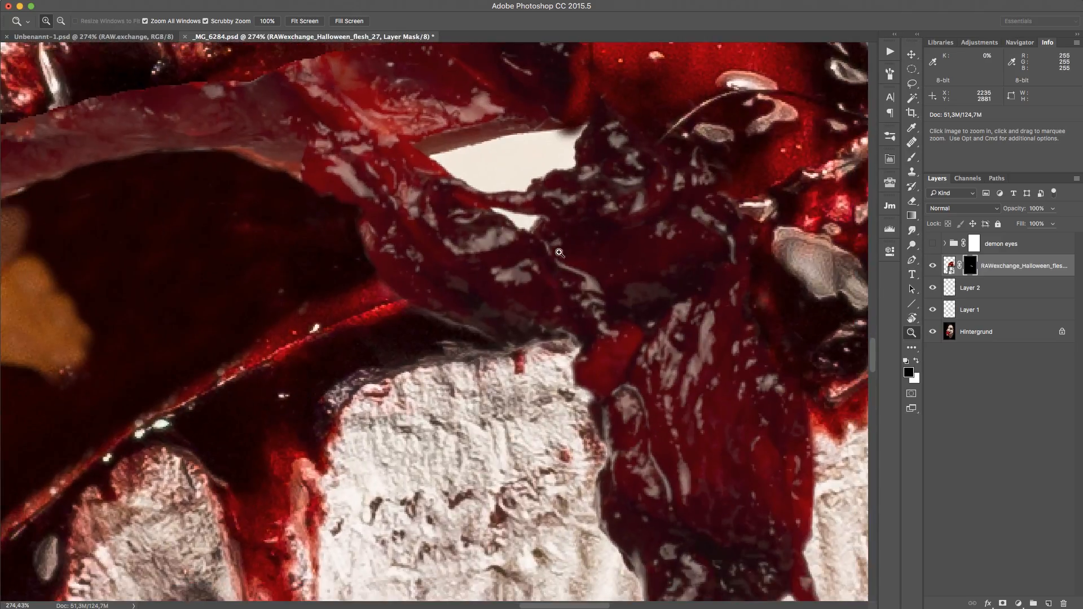
{"action": "key", "text": "b"}
{"action": "mouse_move", "coordinate": [506, 184]}
{"action": "left_mouse_down"}
{"action": "mouse_move", "coordinate": [463, 168]}
{"action": "mouse_move", "coordinate": [468, 148]}
{"action": "mouse_move", "coordinate": [541, 137]}
{"action": "mouse_move", "coordinate": [471, 150]}
{"action": "left_mouse_up"}
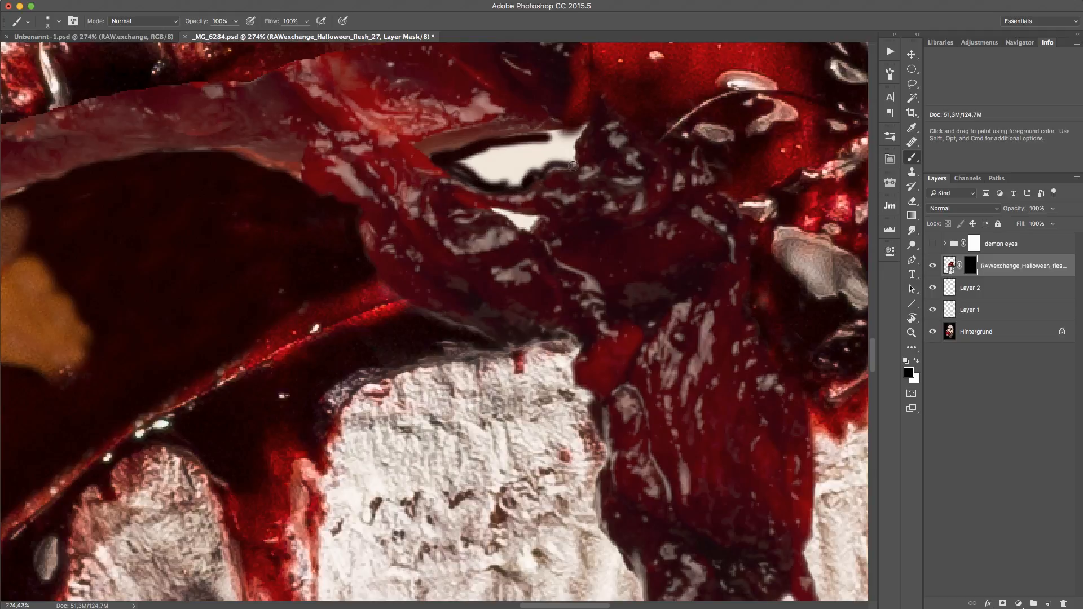
{"action": "mouse_move", "coordinate": [538, 167]}
{"action": "left_mouse_down"}
{"action": "mouse_move", "coordinate": [570, 160]}
{"action": "mouse_move", "coordinate": [585, 123]}
{"action": "mouse_move", "coordinate": [567, 164]}
{"action": "mouse_move", "coordinate": [536, 136]}
{"action": "mouse_move", "coordinate": [550, 158]}
{"action": "mouse_move", "coordinate": [502, 182]}
{"action": "mouse_move", "coordinate": [516, 183]}
{"action": "mouse_move", "coordinate": [467, 176]}
{"action": "mouse_move", "coordinate": [463, 165]}
{"action": "mouse_move", "coordinate": [508, 159]}
{"action": "mouse_move", "coordinate": [489, 170]}
{"action": "mouse_move", "coordinate": [527, 141]}
{"action": "left_mouse_up"}
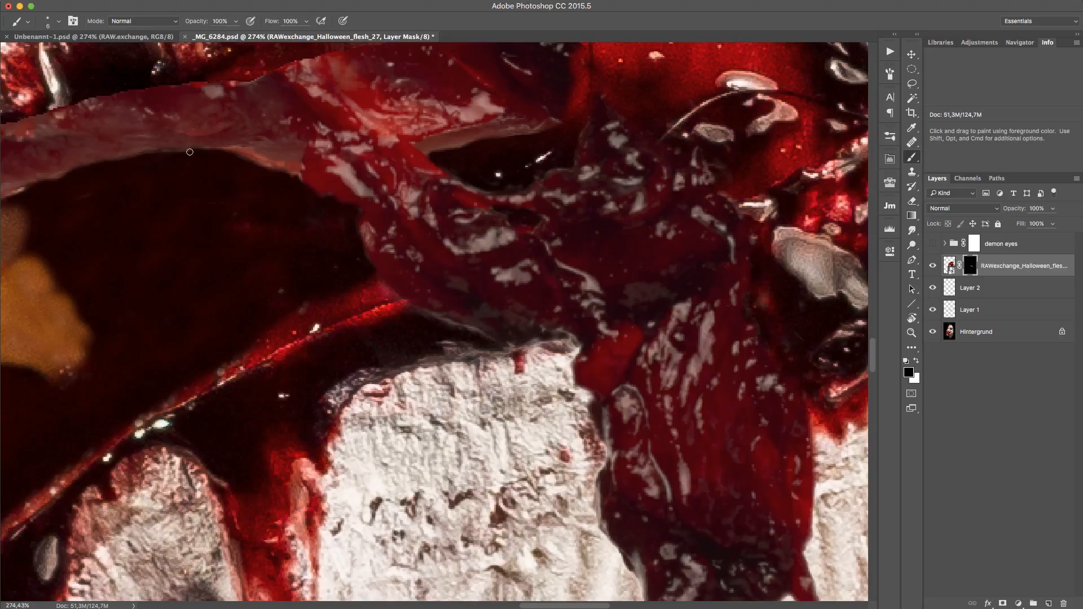
Step: Blend the flesh band's end and upper edge into the wound by masking with a 70 px brush
{"action": "key", "text": "z"}
{"action": "left_click_drag", "start_coordinate": [387, 472], "coordinate": [355, 351]}
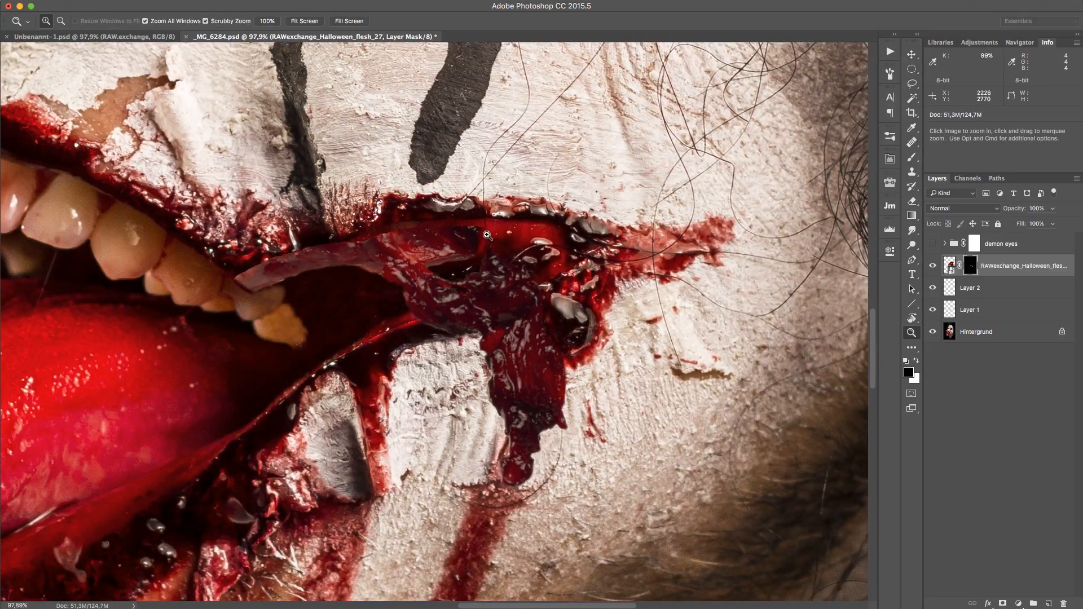
{"action": "key", "text": "b"}
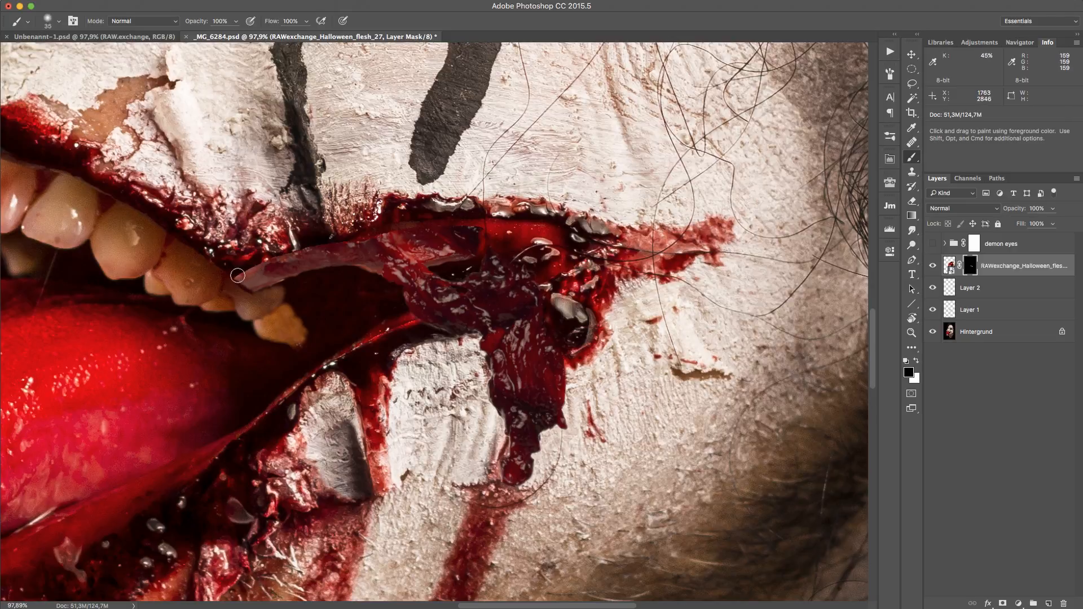
{"action": "key", "text": "bracketright"}
{"action": "key", "text": "bracketright"}
{"action": "key", "text": "bracketright"}
{"action": "key", "text": "bracketright"}
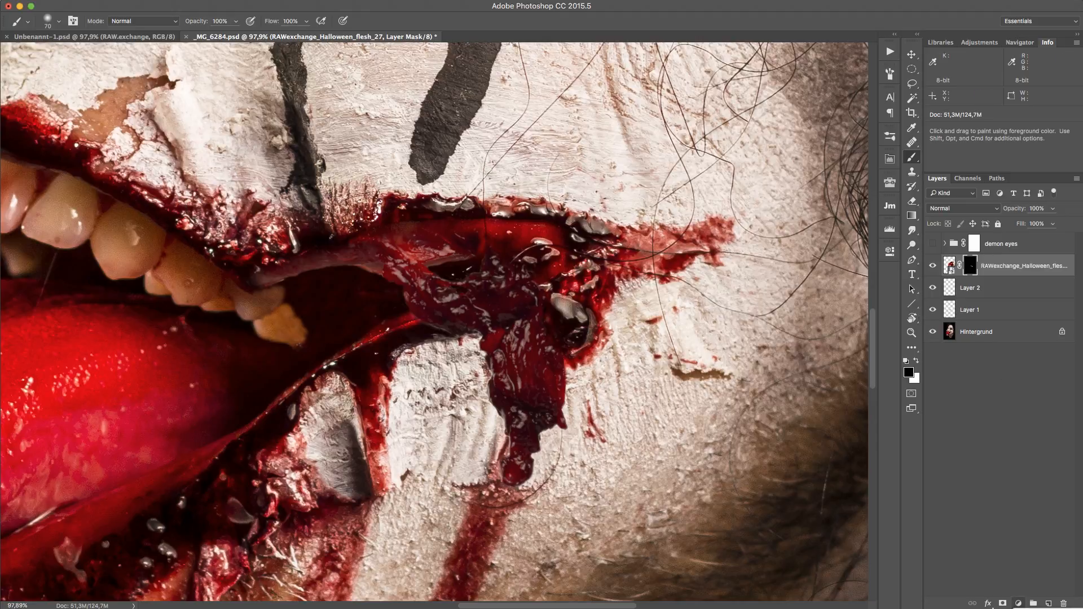
Step: Add a Levels adjustment layer above the flesh layer and clip it to that layer
{"action": "left_click", "coordinate": [952, 342]}
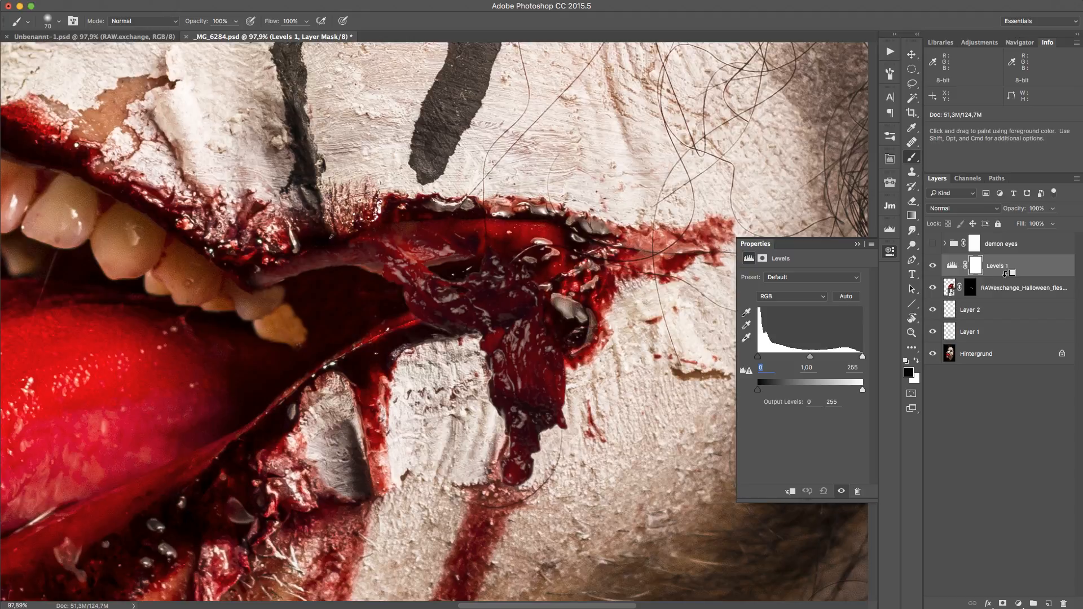
{"action": "left_click", "coordinate": [790, 492]}
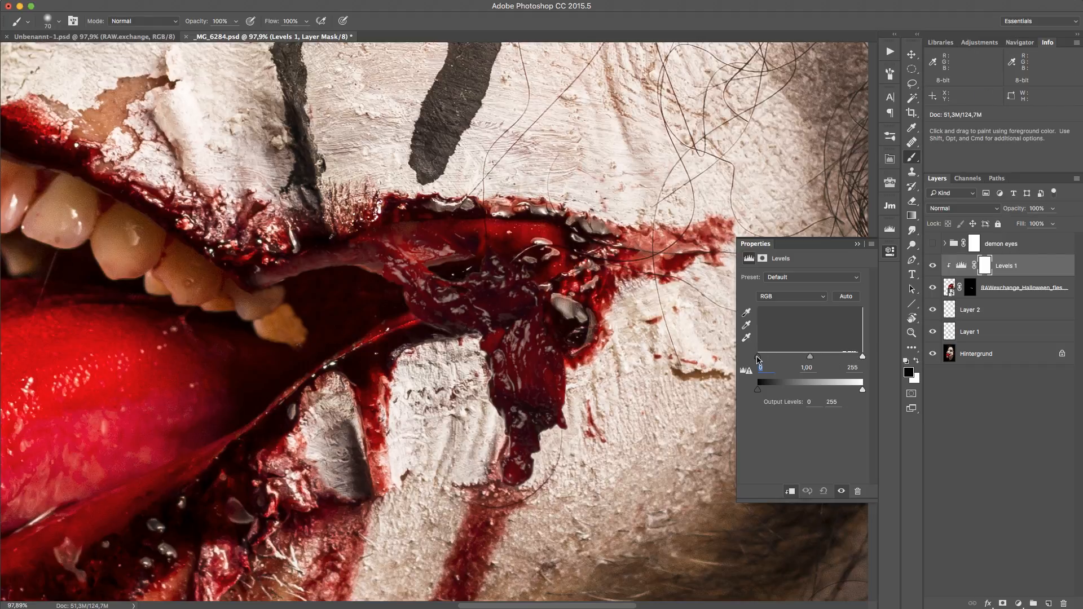
Step: Set the clipped Levels inputs to 41, 1.27 and 196, and compare the wound with and without the adjustment and flesh layer
{"action": "left_click_drag", "start_coordinate": [758, 359], "coordinate": [810, 360]}
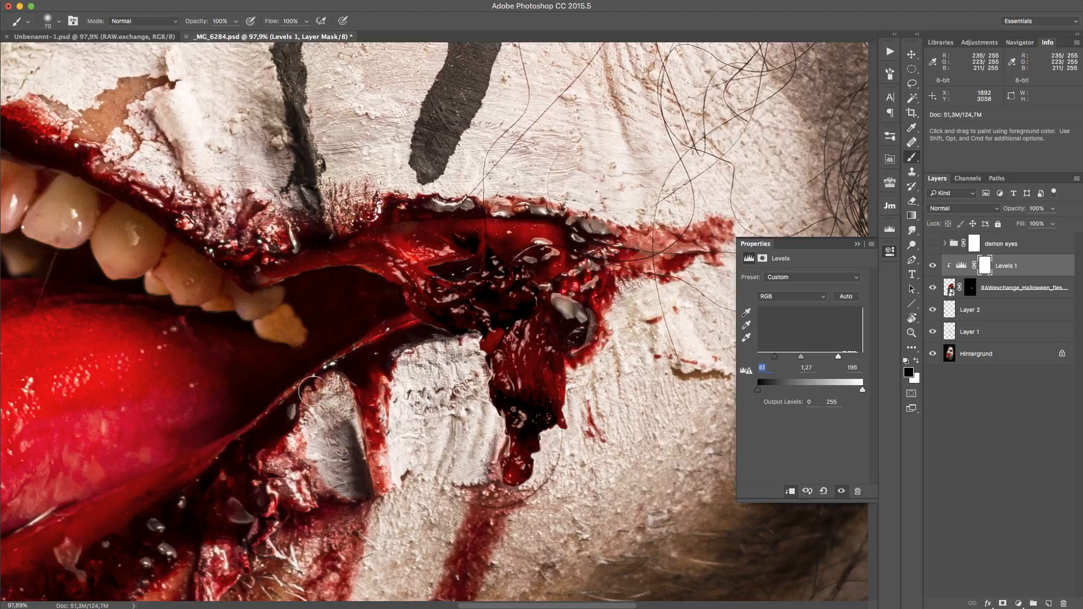
{"action": "left_click", "coordinate": [933, 267]}
{"action": "left_click", "coordinate": [933, 268]}
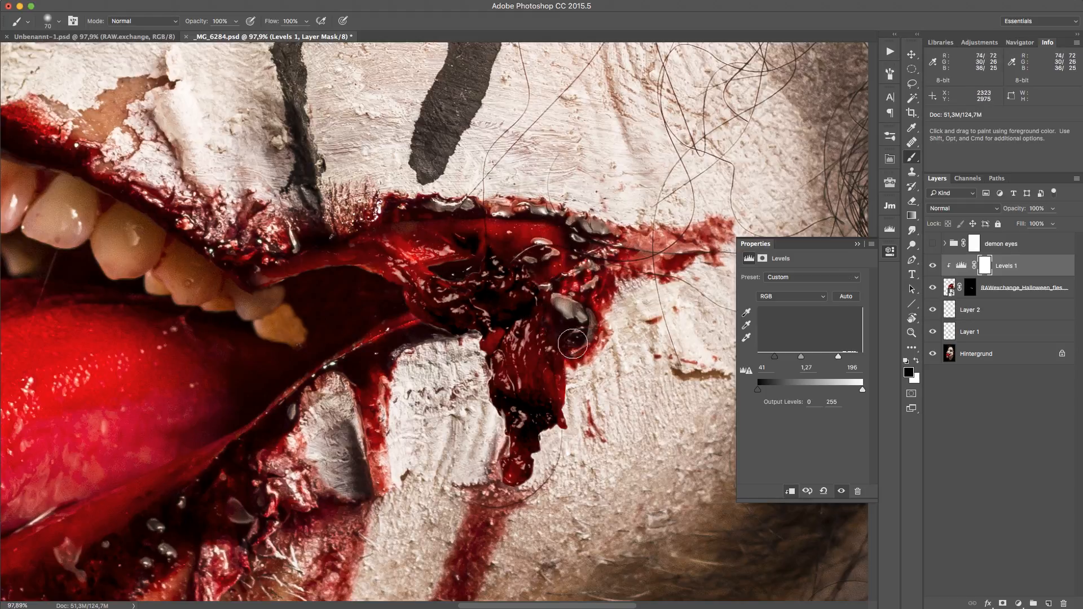
{"action": "left_click", "coordinate": [932, 288]}
{"action": "left_click", "coordinate": [932, 288]}
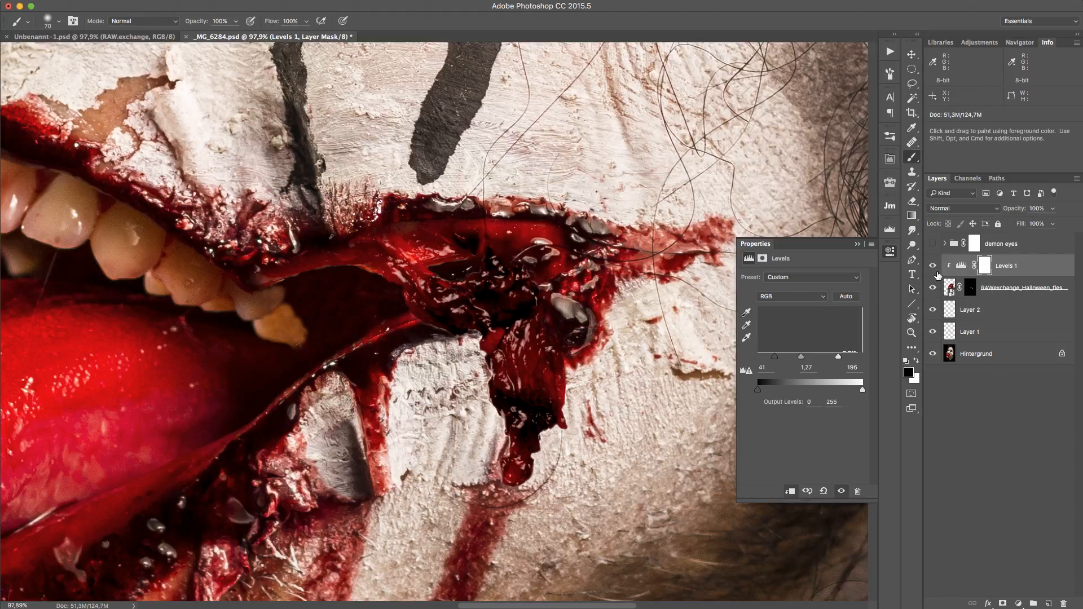
{"action": "left_click", "coordinate": [932, 289]}
{"action": "left_click", "coordinate": [933, 288]}
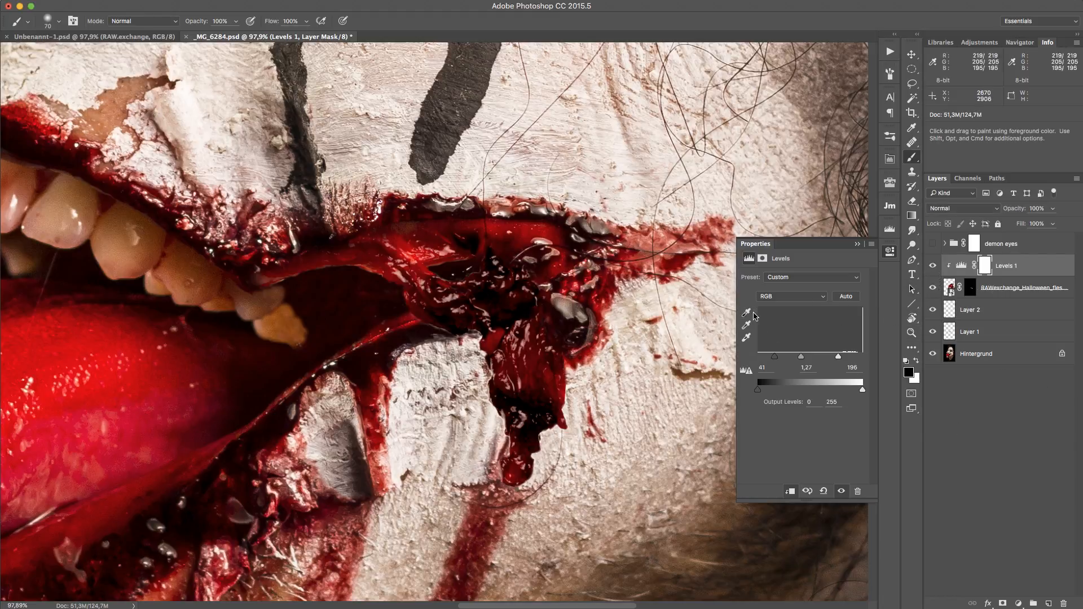
Step: Close the Levels settings and compare the face with and without the flesh layer
{"action": "left_click", "coordinate": [889, 252]}
{"action": "scroll", "coordinate": [355, 367], "scroll_direction": "down", "scroll_amount": 5}
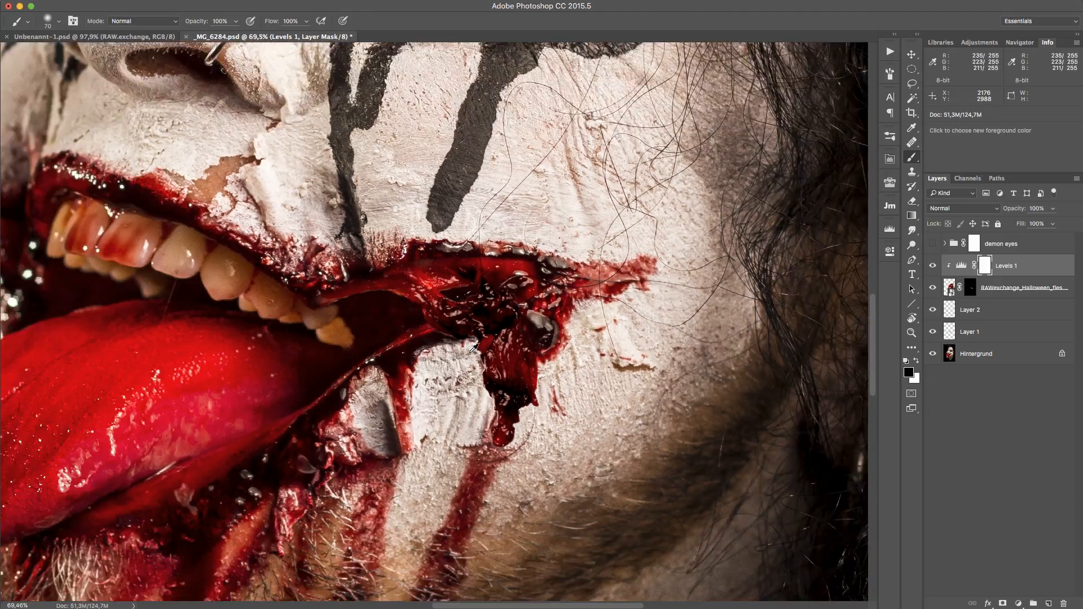
{"action": "scroll", "coordinate": [494, 344], "scroll_direction": "down", "scroll_amount": 1}
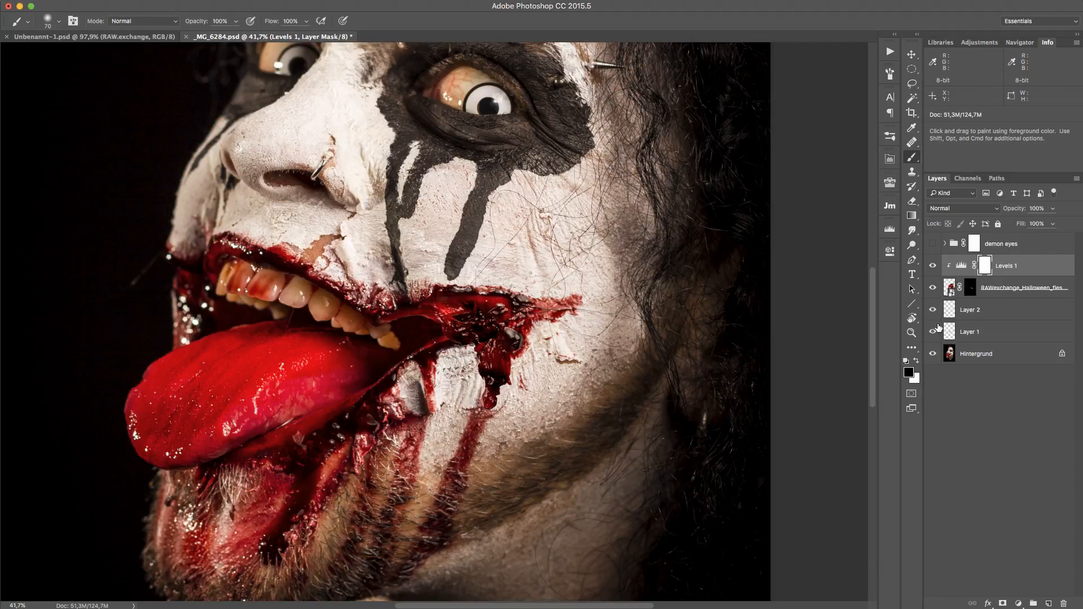
{"action": "left_click", "coordinate": [933, 288]}
{"action": "left_click", "coordinate": [933, 288]}
{"action": "left_click", "coordinate": [933, 289]}
{"action": "left_click", "coordinate": [933, 288]}
Step: Switch to Adobe Bridge, preview the meat photo RAWexchange_Halloween_flesh_37 with the thin dangling strand, and place it in the portrait document in Photoshop
{"action": "key", "text": "super+Tab"}
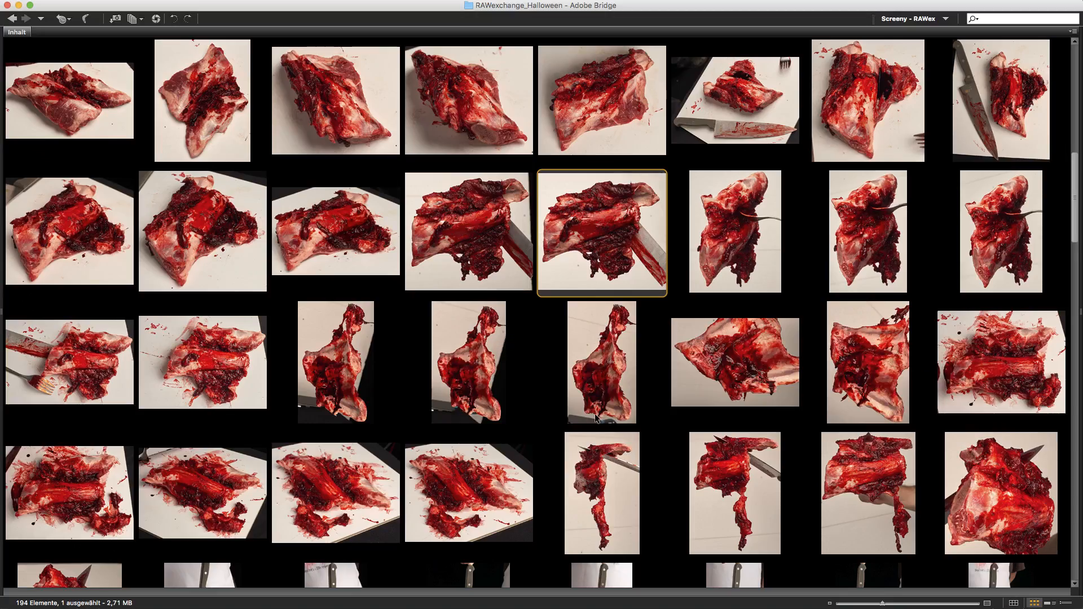
{"action": "scroll", "coordinate": [707, 405], "scroll_direction": "up", "scroll_amount": 5}
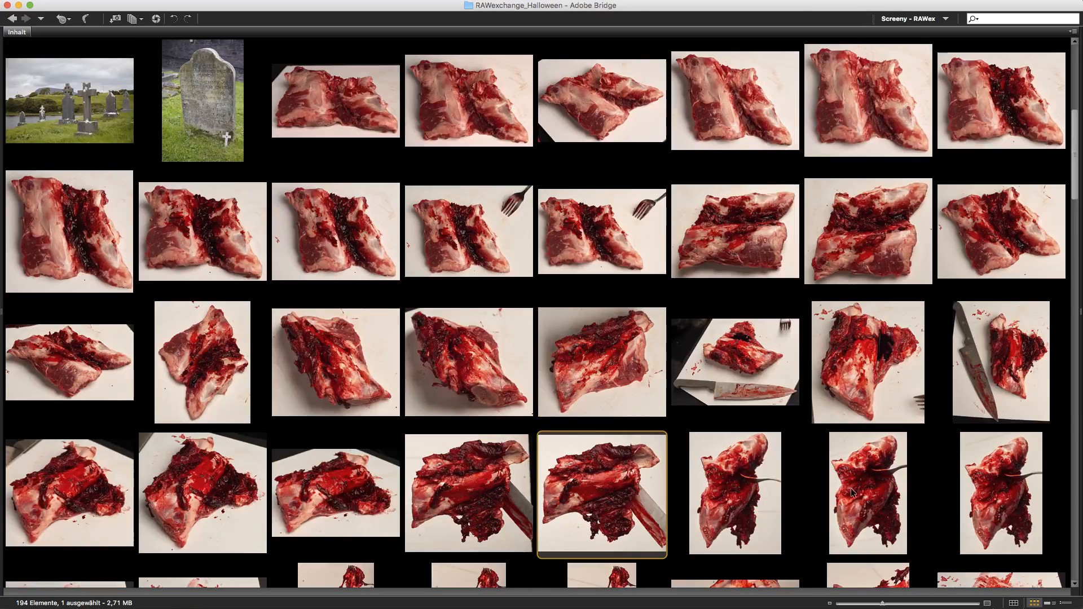
{"action": "scroll", "coordinate": [897, 490], "scroll_direction": "down", "scroll_amount": 3}
{"action": "left_click", "coordinate": [892, 492]}
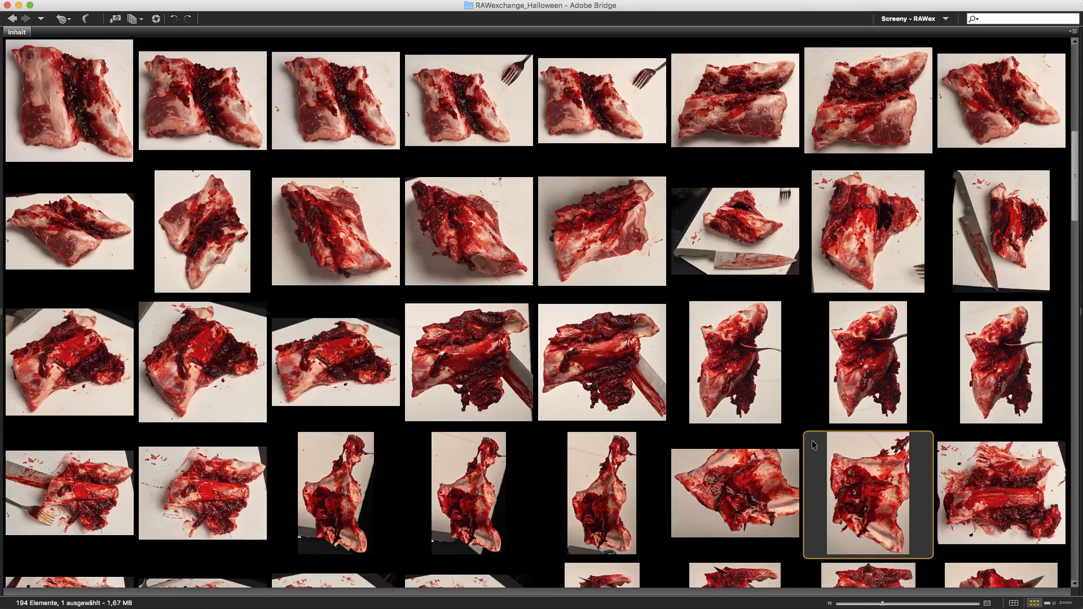
{"action": "key", "text": "space"}
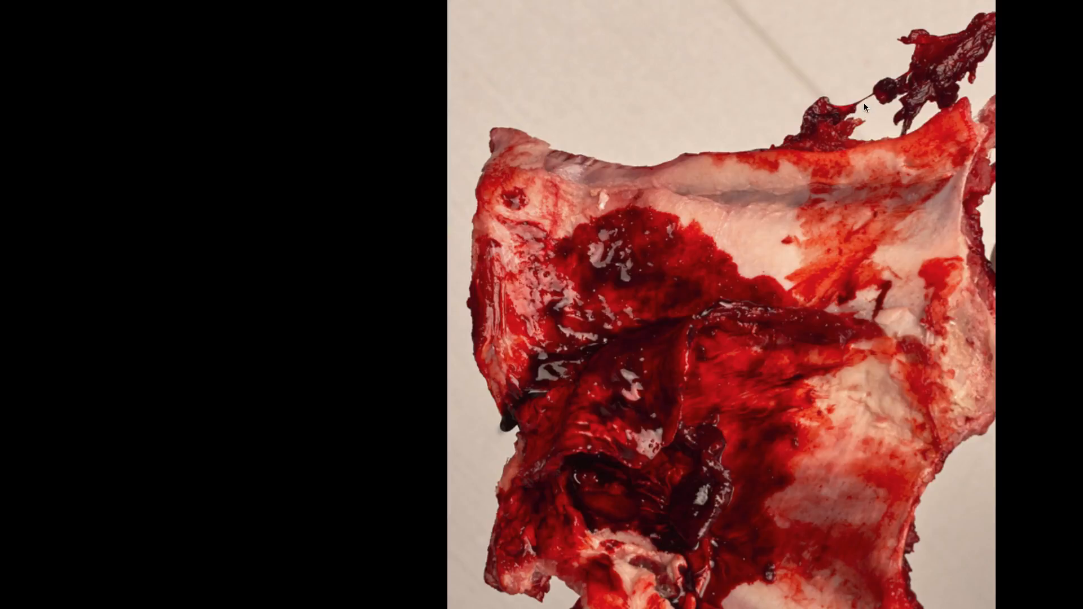
{"action": "key", "text": "space"}
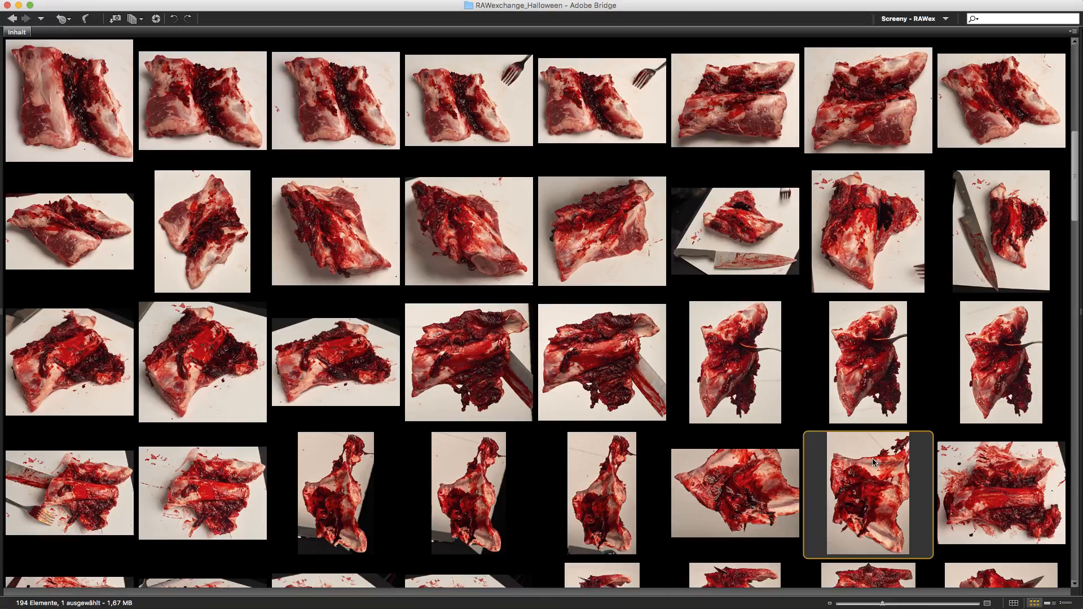
{"action": "scroll", "coordinate": [872, 461], "scroll_direction": "down", "scroll_amount": 3}
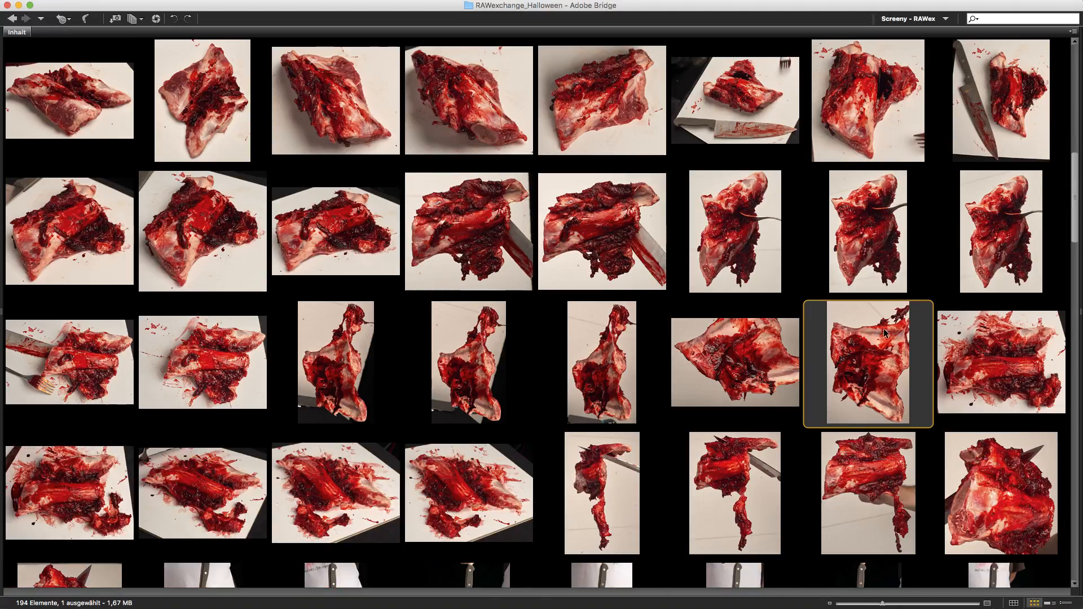
{"action": "scroll", "coordinate": [893, 284], "scroll_direction": "up", "scroll_amount": 3}
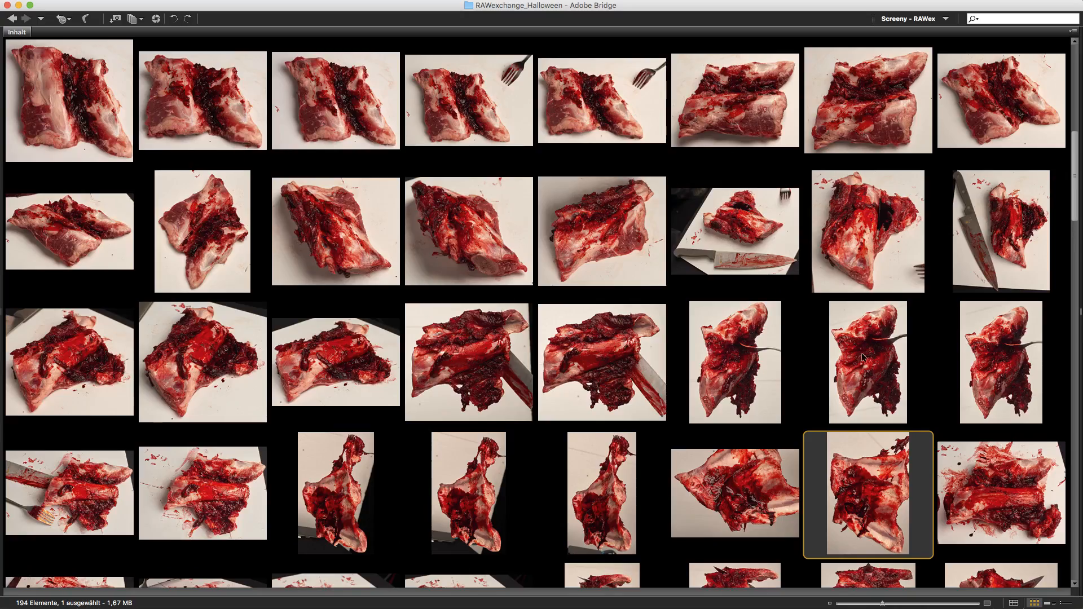
{"action": "left_click_drag", "start_coordinate": [878, 473], "coordinate": [515, 337]}
{"action": "key", "text": "super+Tab"}
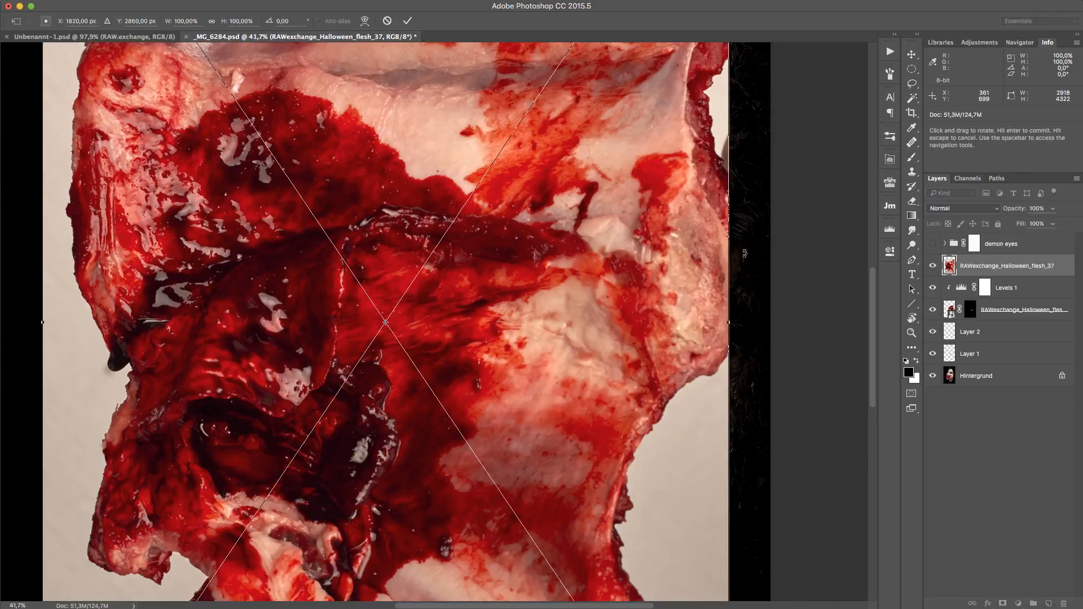
Step: Rotate the placed meat image to 119.1°, lower its opacity to 33%, and move it over the face
{"action": "left_click_drag", "start_coordinate": [745, 253], "coordinate": [308, 556]}
{"action": "left_click_drag", "start_coordinate": [520, 195], "coordinate": [683, 384]}
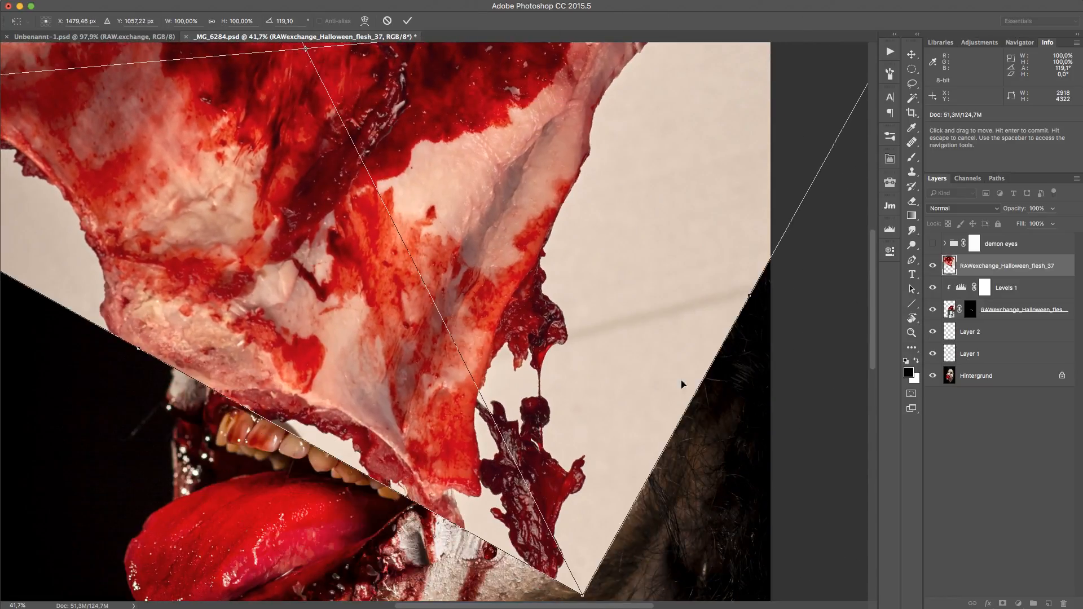
{"action": "left_click_drag", "start_coordinate": [1005, 210], "coordinate": [965, 213]}
{"action": "left_click_drag", "start_coordinate": [676, 292], "coordinate": [545, 402]}
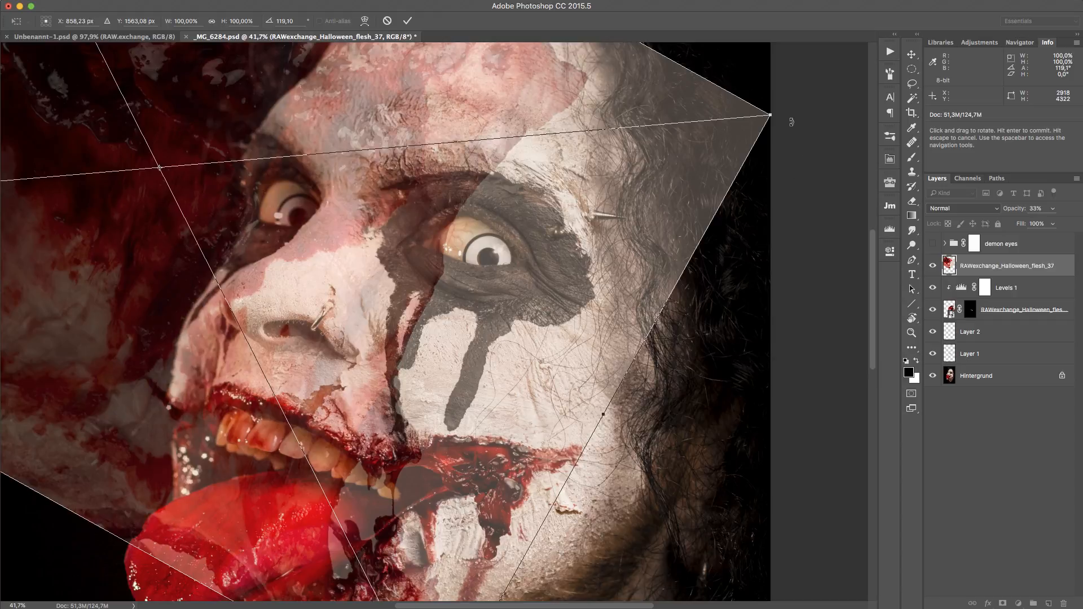
Step: Enlarge the translucent meat image proportionally, align its dangling strand with the mouth corner, and commit the transformation
{"action": "left_click_drag", "start_coordinate": [771, 115], "coordinate": [824, 110]}
{"action": "left_click_drag", "start_coordinate": [557, 233], "coordinate": [532, 215]}
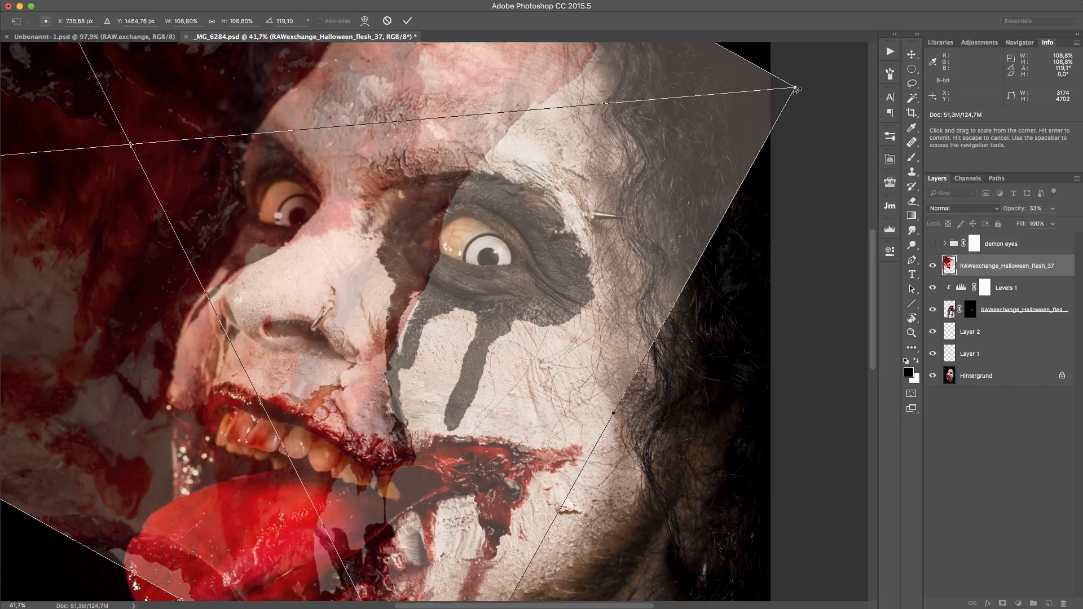
{"action": "left_click_drag", "start_coordinate": [797, 89], "coordinate": [849, 71]}
{"action": "left_click_drag", "start_coordinate": [642, 232], "coordinate": [629, 207]}
{"action": "key", "text": "Return"}
{"action": "key", "text": "b"}
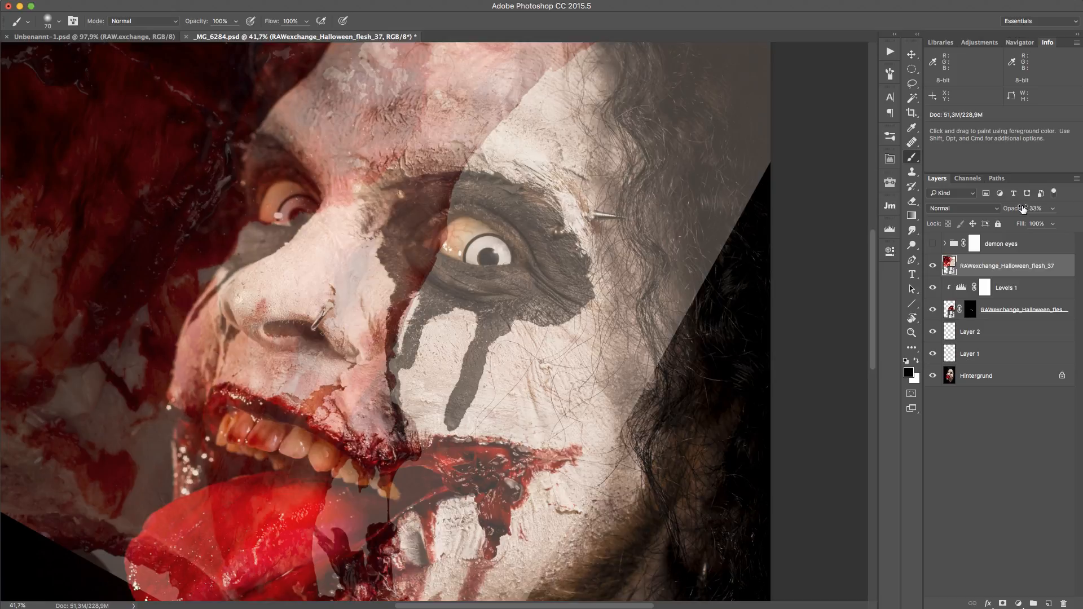
Step: Restore the meat layer to 100% opacity and mask it so only the area around the dangling strand shows
{"action": "left_click_drag", "start_coordinate": [1014, 210], "coordinate": [1051, 210]}
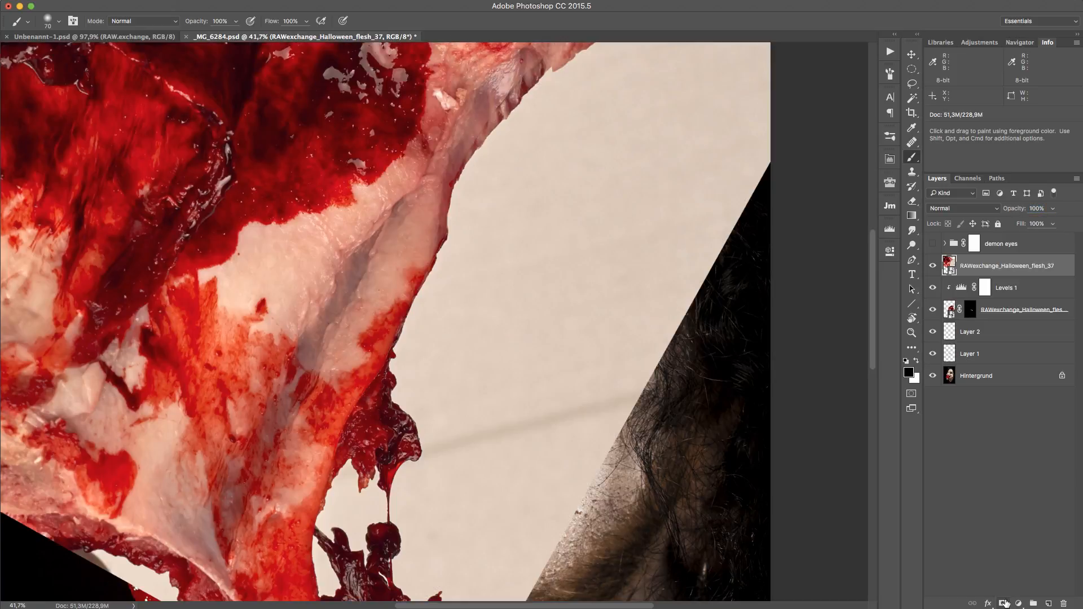
{"action": "left_click", "coordinate": [1005, 603], "text": "alt"}
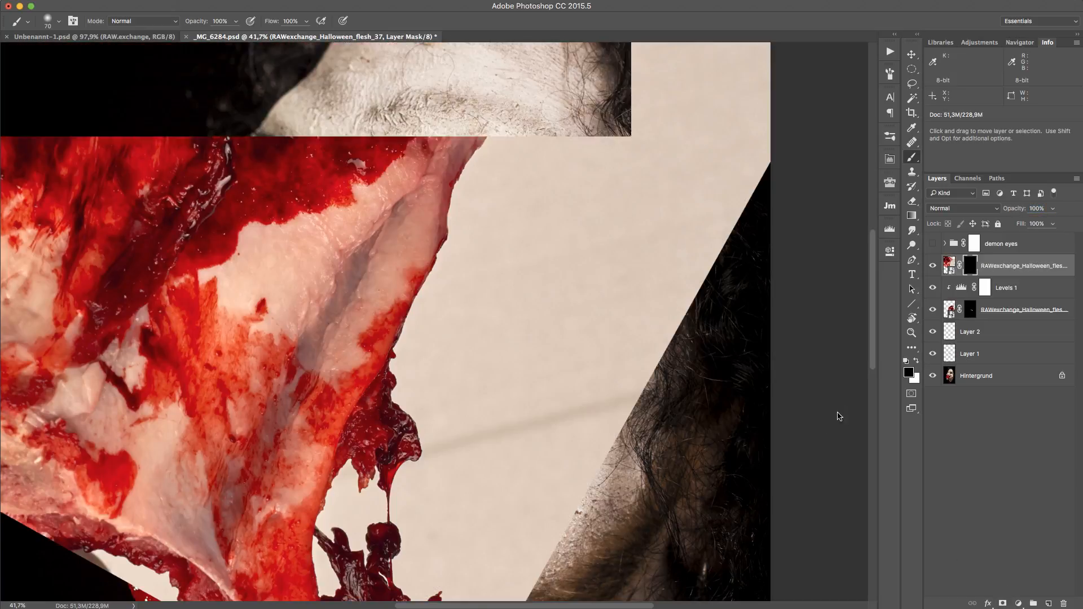
{"action": "key", "text": "super+i"}
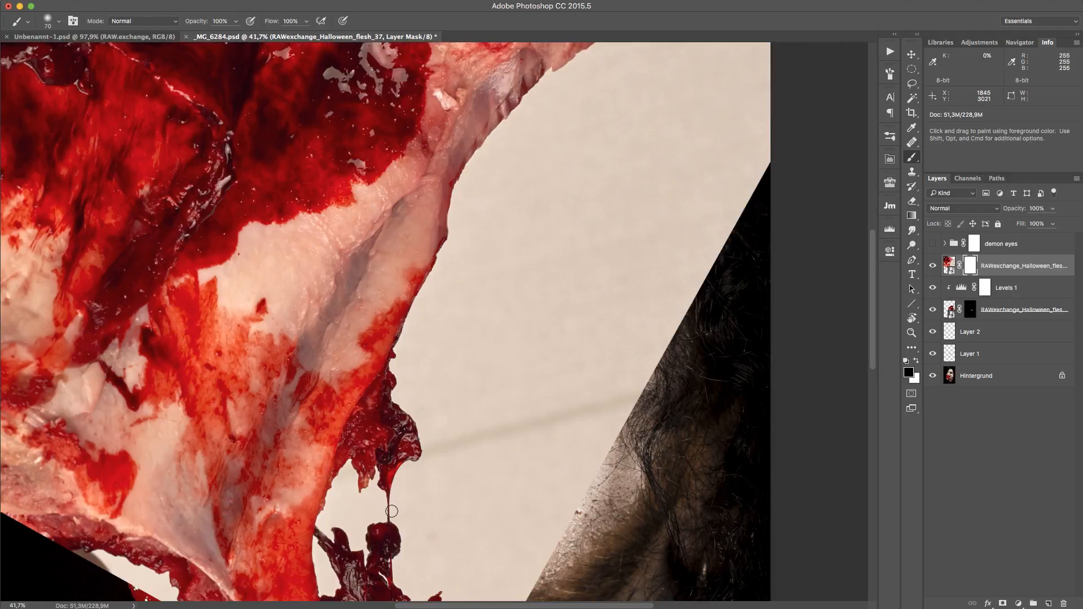
{"action": "mouse_move", "coordinate": [400, 475]}
{"action": "left_mouse_down"}
{"action": "mouse_move", "coordinate": [386, 518]}
{"action": "mouse_move", "coordinate": [386, 476]}
{"action": "mouse_move", "coordinate": [424, 461]}
{"action": "mouse_move", "coordinate": [371, 470]}
{"action": "mouse_move", "coordinate": [356, 487]}
{"action": "mouse_move", "coordinate": [379, 486]}
{"action": "mouse_move", "coordinate": [387, 529]}
{"action": "mouse_move", "coordinate": [363, 520]}
{"action": "mouse_move", "coordinate": [382, 541]}
{"action": "mouse_move", "coordinate": [392, 524]}
{"action": "mouse_move", "coordinate": [367, 527]}
{"action": "mouse_move", "coordinate": [384, 494]}
{"action": "mouse_move", "coordinate": [405, 487]}
{"action": "mouse_move", "coordinate": [404, 452]}
{"action": "mouse_move", "coordinate": [382, 481]}
{"action": "mouse_move", "coordinate": [373, 468]}
{"action": "mouse_move", "coordinate": [370, 498]}
{"action": "left_mouse_up"}
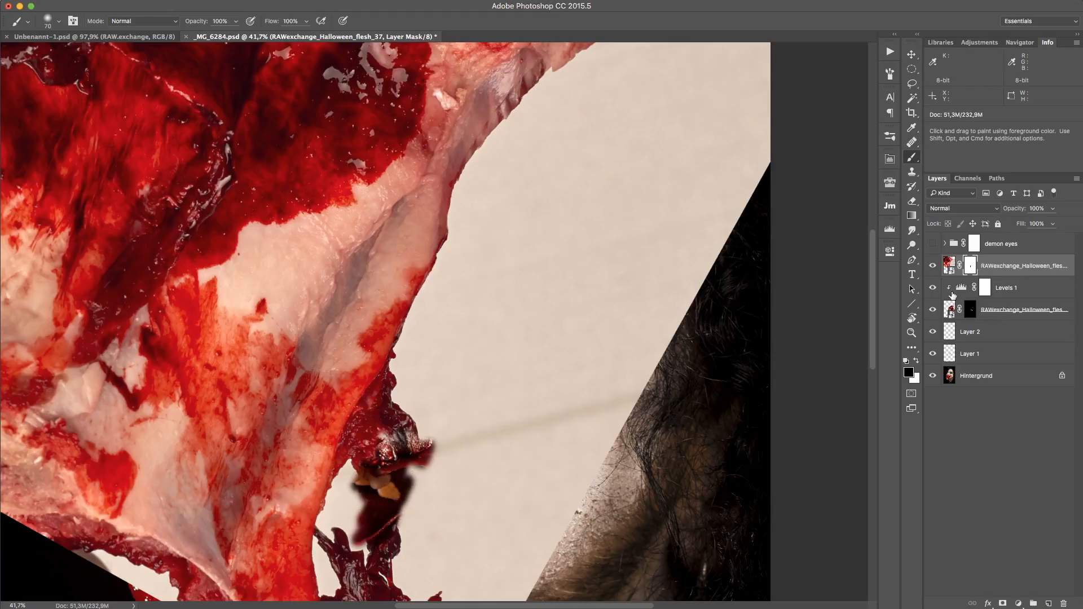
{"action": "key", "text": "super+i"}
Step: Mask out the dark meat clump beneath the strand and the pale area over the tongue, using brushes down to 35 px
{"action": "key", "text": "z"}
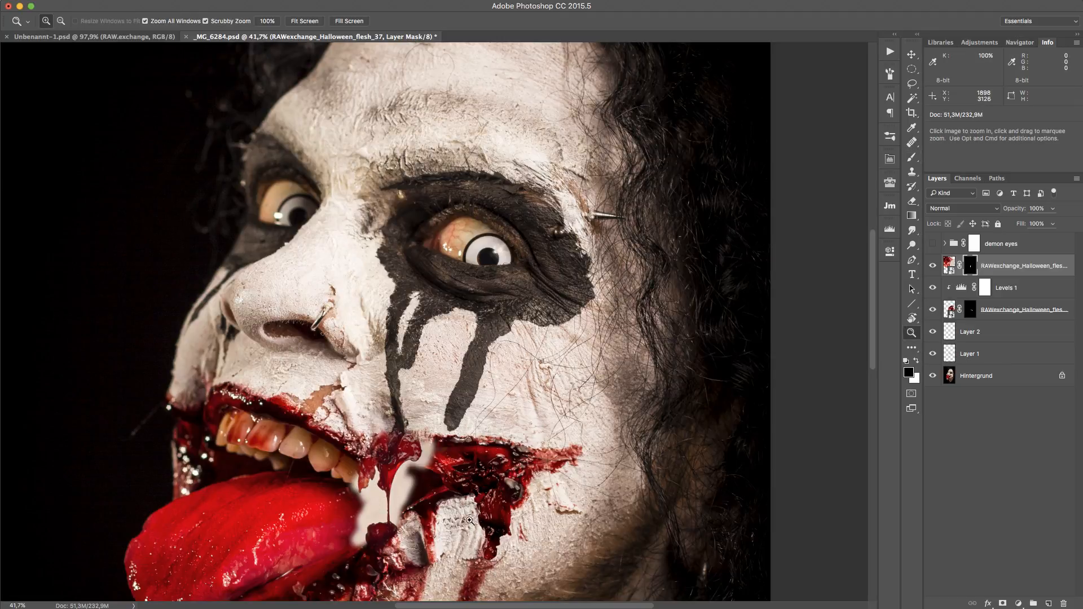
{"action": "mouse_move", "coordinate": [390, 540]}
{"action": "left_mouse_down"}
{"action": "mouse_move", "coordinate": [498, 479]}
{"action": "mouse_move", "coordinate": [650, 346]}
{"action": "left_mouse_up"}
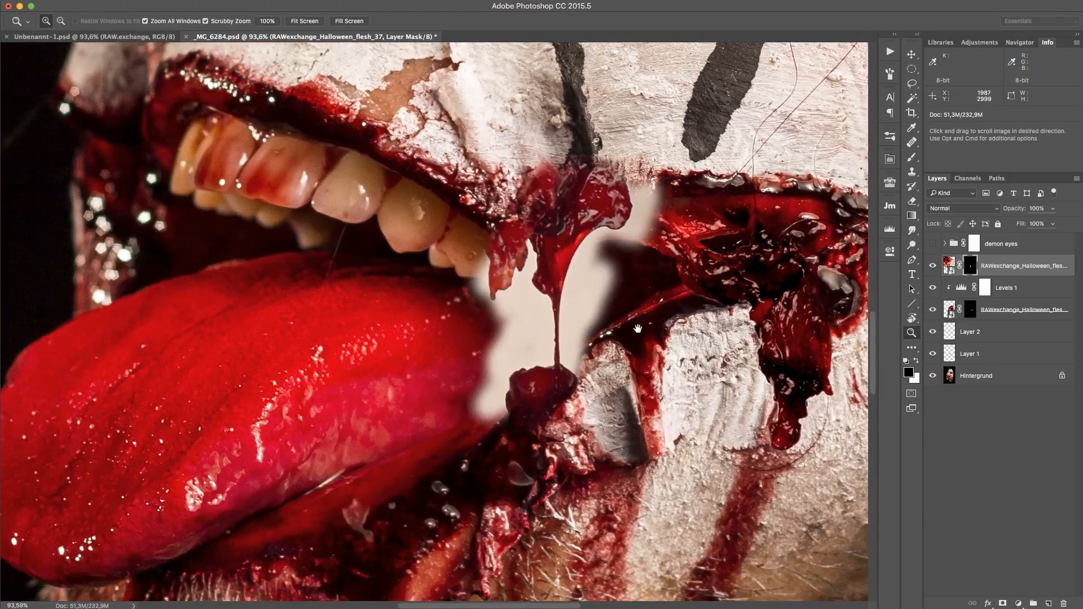
{"action": "key", "text": "b"}
{"action": "mouse_move", "coordinate": [581, 437]}
{"action": "left_mouse_down"}
{"action": "mouse_move", "coordinate": [472, 442]}
{"action": "mouse_move", "coordinate": [549, 408]}
{"action": "left_mouse_up"}
{"action": "key", "text": "bracketleft"}
{"action": "key", "text": "bracketleft"}
{"action": "key", "text": "bracketleft"}
{"action": "key", "text": "bracketleft"}
{"action": "key", "text": "bracketleft"}
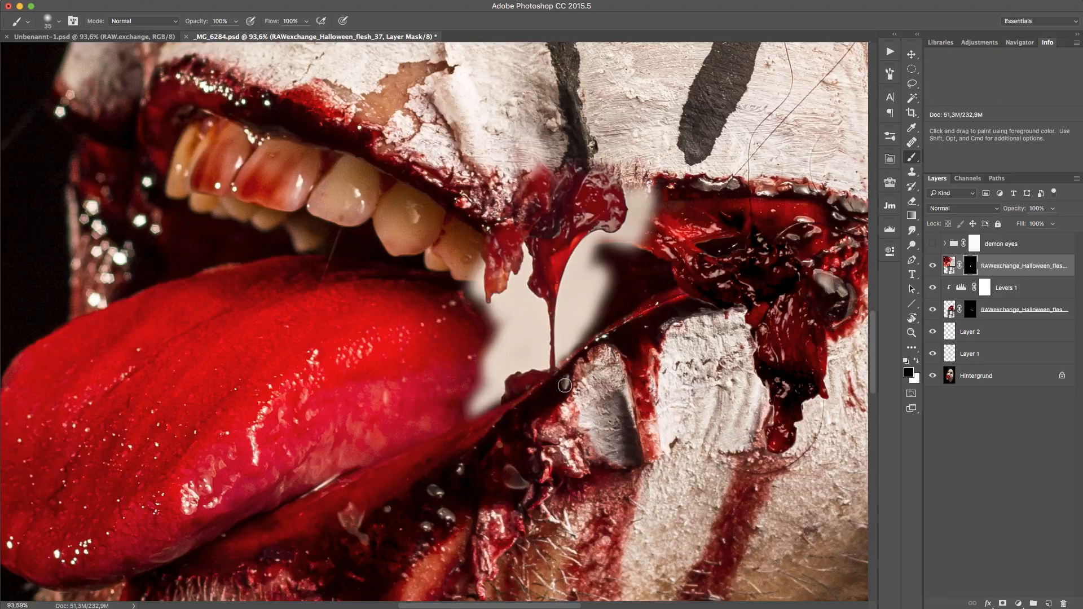
{"action": "mouse_move", "coordinate": [538, 389]}
{"action": "left_mouse_down"}
{"action": "mouse_move", "coordinate": [520, 373]}
{"action": "mouse_move", "coordinate": [511, 397]}
{"action": "mouse_move", "coordinate": [489, 362]}
{"action": "mouse_move", "coordinate": [450, 428]}
{"action": "mouse_move", "coordinate": [485, 388]}
{"action": "mouse_move", "coordinate": [490, 357]}
{"action": "mouse_move", "coordinate": [508, 409]}
{"action": "mouse_move", "coordinate": [530, 392]}
{"action": "mouse_move", "coordinate": [502, 383]}
{"action": "left_mouse_up"}
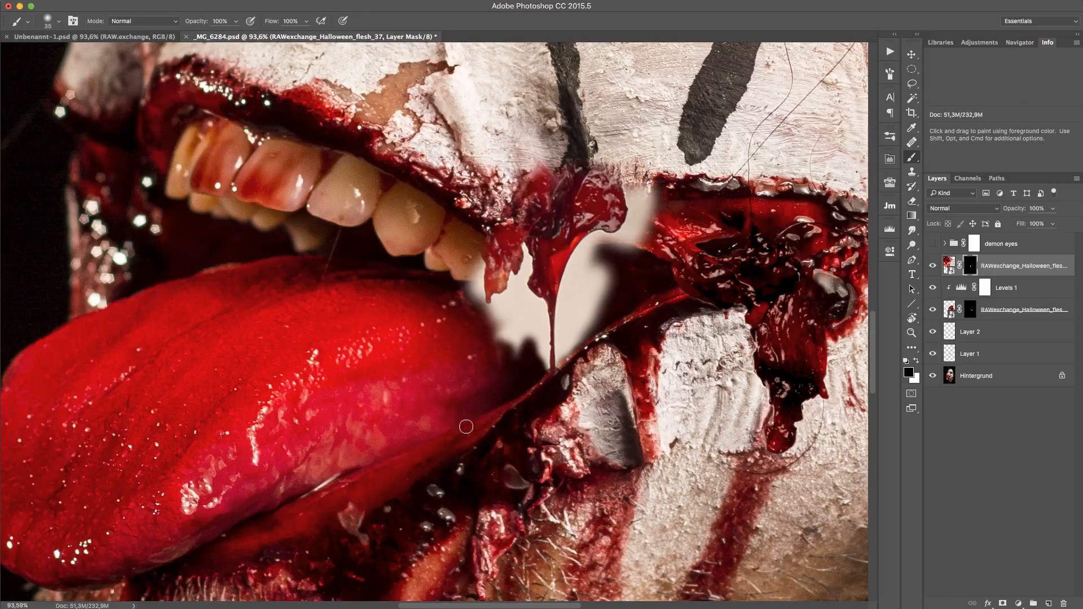
Step: Mask out the pale background on the cheek side of the strand with brushes between 9 and 25 px
{"action": "mouse_move", "coordinate": [611, 350]}
{"action": "left_mouse_down"}
{"action": "mouse_move", "coordinate": [604, 276]}
{"action": "mouse_move", "coordinate": [574, 369]}
{"action": "mouse_move", "coordinate": [565, 352]}
{"action": "mouse_move", "coordinate": [564, 395]}
{"action": "mouse_move", "coordinate": [639, 310]}
{"action": "mouse_move", "coordinate": [600, 308]}
{"action": "mouse_move", "coordinate": [611, 299]}
{"action": "mouse_move", "coordinate": [611, 423]}
{"action": "left_mouse_up"}
{"action": "key", "text": "z"}
{"action": "key", "text": "b"}
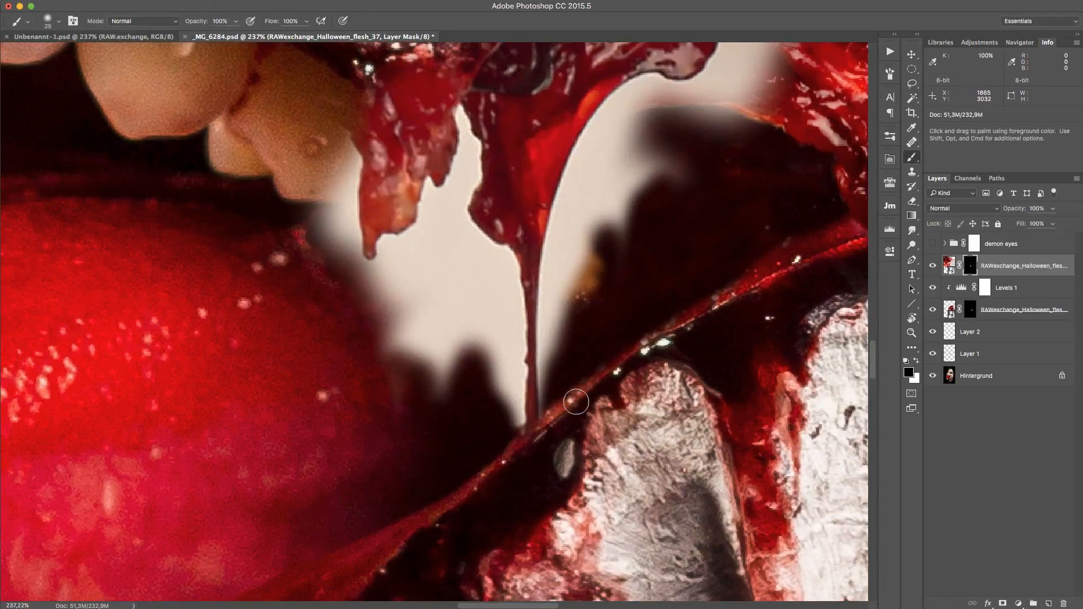
{"action": "mouse_move", "coordinate": [544, 407]}
{"action": "left_mouse_down"}
{"action": "mouse_move", "coordinate": [543, 267]}
{"action": "mouse_move", "coordinate": [542, 277]}
{"action": "mouse_move", "coordinate": [568, 168]}
{"action": "mouse_move", "coordinate": [551, 217]}
{"action": "mouse_move", "coordinate": [594, 119]}
{"action": "mouse_move", "coordinate": [651, 75]}
{"action": "mouse_move", "coordinate": [595, 117]}
{"action": "mouse_move", "coordinate": [557, 193]}
{"action": "left_mouse_up"}
{"action": "mouse_move", "coordinate": [538, 307]}
{"action": "left_mouse_down"}
{"action": "mouse_move", "coordinate": [556, 375]}
{"action": "mouse_move", "coordinate": [550, 333]}
{"action": "mouse_move", "coordinate": [568, 211]}
{"action": "mouse_move", "coordinate": [552, 271]}
{"action": "mouse_move", "coordinate": [545, 235]}
{"action": "mouse_move", "coordinate": [580, 181]}
{"action": "mouse_move", "coordinate": [563, 217]}
{"action": "mouse_move", "coordinate": [574, 167]}
{"action": "mouse_move", "coordinate": [544, 272]}
{"action": "mouse_move", "coordinate": [556, 126]}
{"action": "left_mouse_up"}
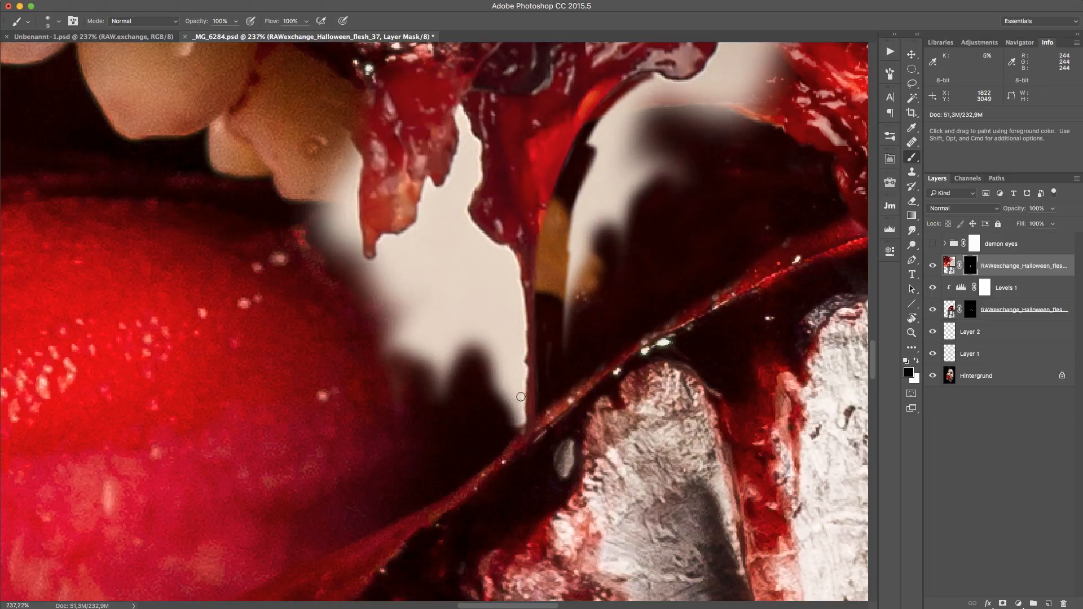
{"action": "mouse_move", "coordinate": [622, 260]}
{"action": "left_mouse_down"}
{"action": "mouse_move", "coordinate": [637, 189]}
{"action": "mouse_move", "coordinate": [589, 311]}
{"action": "mouse_move", "coordinate": [603, 389]}
{"action": "mouse_move", "coordinate": [582, 372]}
{"action": "mouse_move", "coordinate": [569, 265]}
{"action": "mouse_move", "coordinate": [591, 189]}
{"action": "mouse_move", "coordinate": [582, 214]}
{"action": "mouse_move", "coordinate": [656, 146]}
{"action": "mouse_move", "coordinate": [706, 130]}
{"action": "mouse_move", "coordinate": [650, 202]}
{"action": "mouse_move", "coordinate": [613, 185]}
{"action": "mouse_move", "coordinate": [600, 195]}
{"action": "mouse_move", "coordinate": [601, 154]}
{"action": "mouse_move", "coordinate": [630, 94]}
{"action": "mouse_move", "coordinate": [589, 152]}
{"action": "mouse_move", "coordinate": [670, 118]}
{"action": "mouse_move", "coordinate": [712, 151]}
{"action": "mouse_move", "coordinate": [709, 194]}
{"action": "mouse_move", "coordinate": [718, 124]}
{"action": "left_mouse_up"}
{"action": "key", "text": "]"}
{"action": "key", "text": "]"}
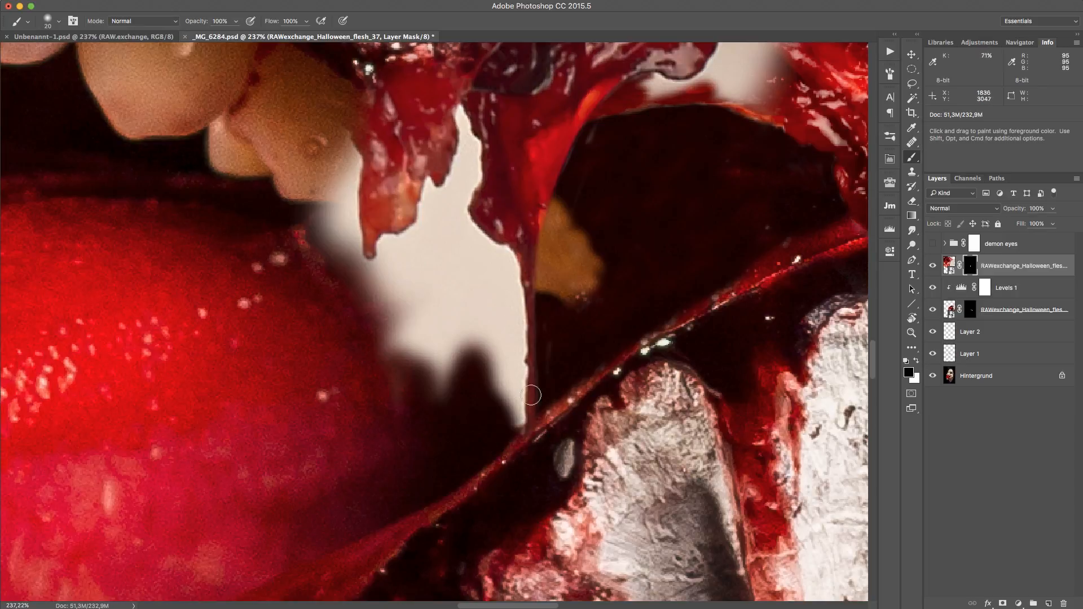
Step: Trace along the strand's tongue-side edge and around the hanging flesh tip on the mask with a very small brush
{"action": "key", "text": "bracketleft"}
{"action": "key", "text": "bracketleft"}
{"action": "key", "text": "bracketleft"}
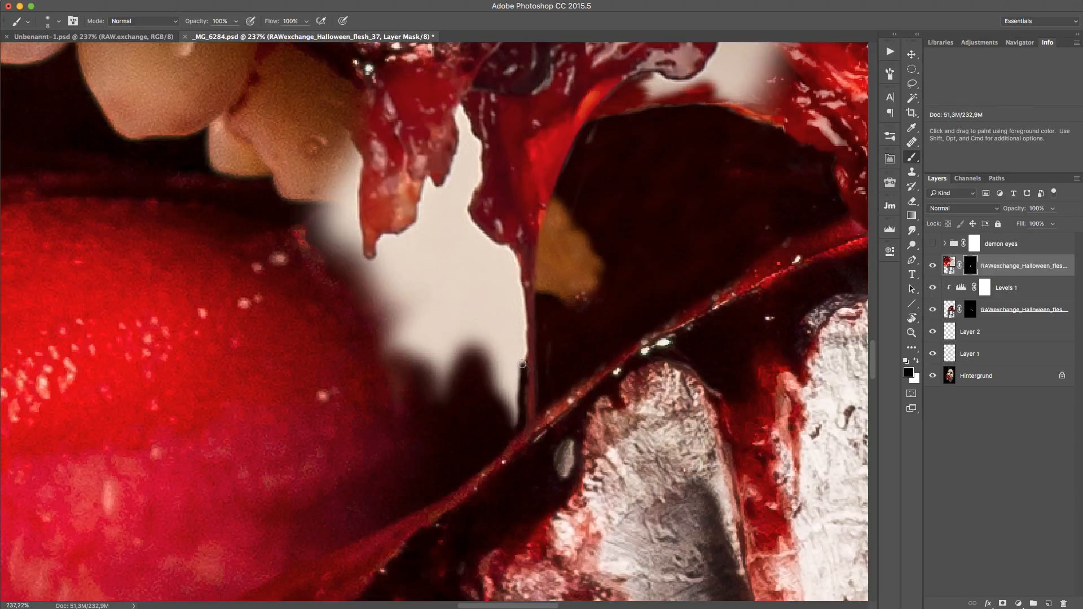
{"action": "left_click_drag", "start_coordinate": [525, 352], "coordinate": [514, 270]}
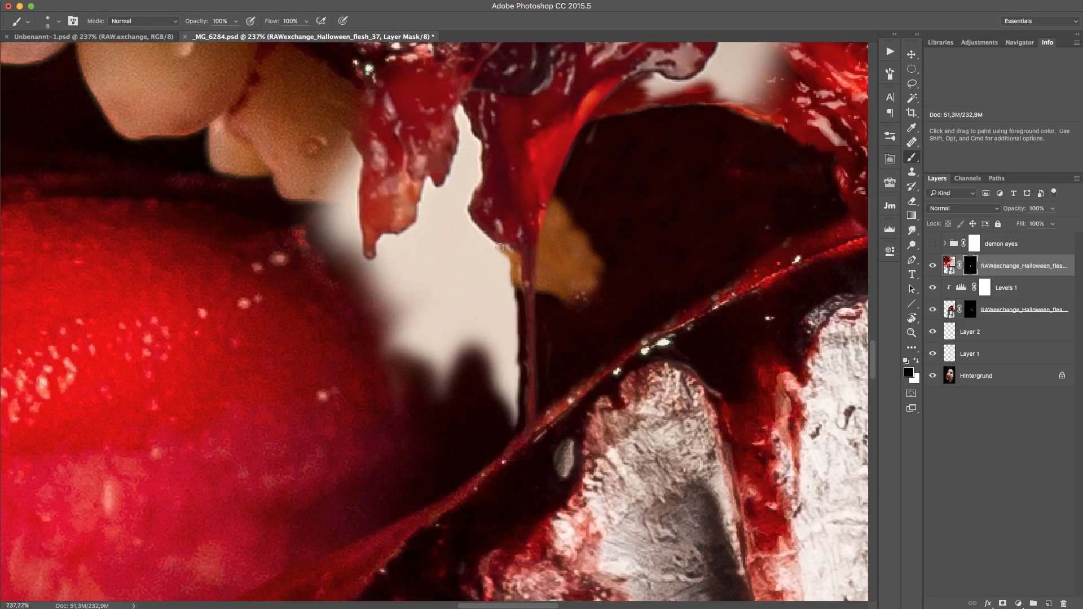
{"action": "mouse_move", "coordinate": [480, 233]}
{"action": "left_mouse_down"}
{"action": "mouse_move", "coordinate": [465, 217]}
{"action": "mouse_move", "coordinate": [515, 263]}
{"action": "mouse_move", "coordinate": [464, 200]}
{"action": "mouse_move", "coordinate": [461, 211]}
{"action": "mouse_move", "coordinate": [482, 177]}
{"action": "mouse_move", "coordinate": [457, 105]}
{"action": "mouse_move", "coordinate": [455, 161]}
{"action": "left_mouse_up"}
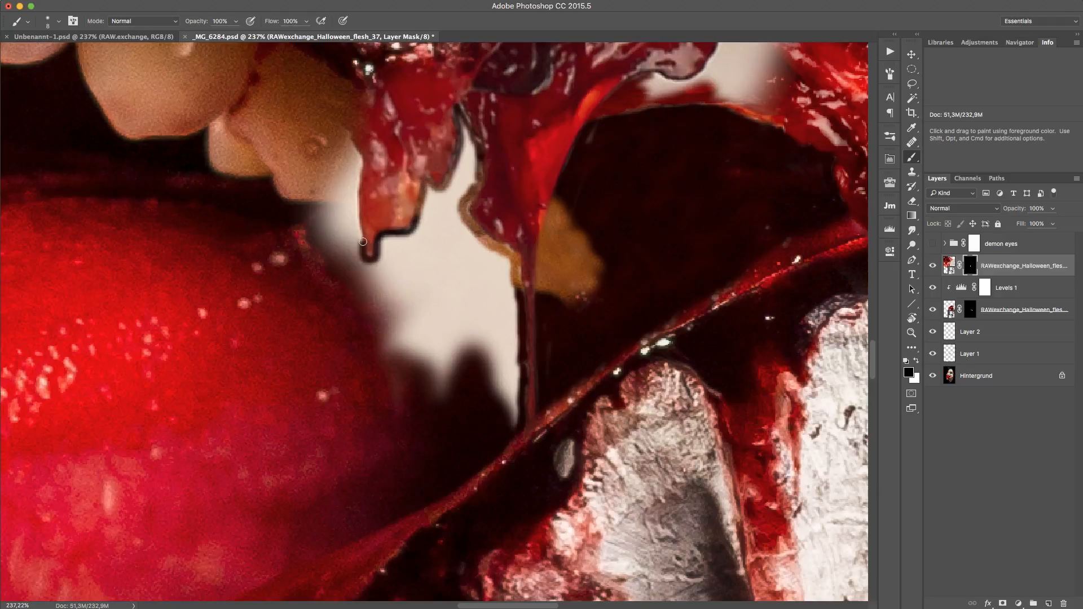
{"action": "mouse_move", "coordinate": [363, 242]}
{"action": "left_mouse_down"}
{"action": "mouse_move", "coordinate": [358, 156]}
{"action": "mouse_move", "coordinate": [344, 136]}
{"action": "mouse_move", "coordinate": [342, 201]}
{"action": "mouse_move", "coordinate": [317, 222]}
{"action": "mouse_move", "coordinate": [312, 257]}
{"action": "mouse_move", "coordinate": [310, 101]}
{"action": "mouse_move", "coordinate": [324, 238]}
{"action": "mouse_move", "coordinate": [315, 228]}
{"action": "mouse_move", "coordinate": [308, 140]}
{"action": "mouse_move", "coordinate": [327, 144]}
{"action": "mouse_move", "coordinate": [337, 218]}
{"action": "mouse_move", "coordinate": [351, 158]}
{"action": "mouse_move", "coordinate": [345, 224]}
{"action": "mouse_move", "coordinate": [341, 215]}
{"action": "mouse_move", "coordinate": [364, 311]}
{"action": "mouse_move", "coordinate": [371, 283]}
{"action": "mouse_move", "coordinate": [385, 305]}
{"action": "mouse_move", "coordinate": [405, 399]}
{"action": "mouse_move", "coordinate": [406, 370]}
{"action": "mouse_move", "coordinate": [381, 342]}
{"action": "mouse_move", "coordinate": [381, 283]}
{"action": "mouse_move", "coordinate": [364, 289]}
{"action": "mouse_move", "coordinate": [365, 281]}
{"action": "mouse_move", "coordinate": [389, 268]}
{"action": "mouse_move", "coordinate": [392, 241]}
{"action": "mouse_move", "coordinate": [424, 246]}
{"action": "mouse_move", "coordinate": [413, 244]}
{"action": "mouse_move", "coordinate": [435, 201]}
{"action": "mouse_move", "coordinate": [453, 203]}
{"action": "mouse_move", "coordinate": [469, 160]}
{"action": "mouse_move", "coordinate": [469, 185]}
{"action": "mouse_move", "coordinate": [464, 121]}
{"action": "left_mouse_up"}
Step: Mask out the remaining pale background between the tongue, teeth and strand with brushes of about 9 to 10 px
{"action": "key", "text": "bracketright"}
{"action": "key", "text": "bracketright"}
{"action": "key", "text": "bracketright"}
{"action": "key", "text": "bracketleft"}
{"action": "key", "text": "bracketleft"}
{"action": "key", "text": "bracketleft"}
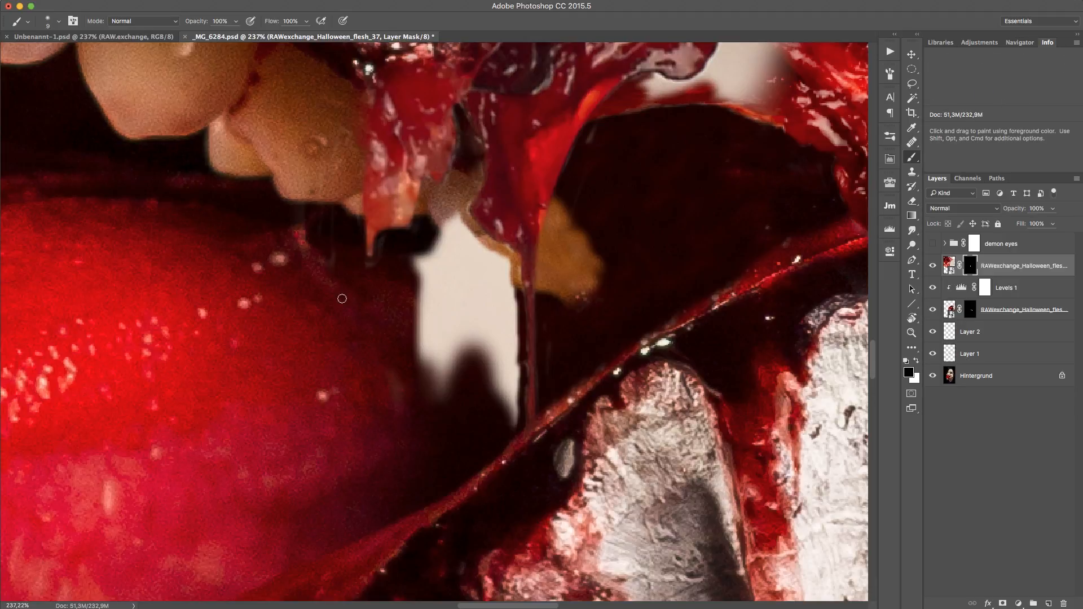
{"action": "mouse_move", "coordinate": [417, 263]}
{"action": "left_mouse_down"}
{"action": "mouse_move", "coordinate": [416, 367]}
{"action": "mouse_move", "coordinate": [446, 285]}
{"action": "mouse_move", "coordinate": [491, 418]}
{"action": "mouse_move", "coordinate": [512, 397]}
{"action": "mouse_move", "coordinate": [513, 310]}
{"action": "mouse_move", "coordinate": [489, 353]}
{"action": "mouse_move", "coordinate": [466, 312]}
{"action": "mouse_move", "coordinate": [432, 290]}
{"action": "mouse_move", "coordinate": [474, 276]}
{"action": "mouse_move", "coordinate": [457, 269]}
{"action": "left_mouse_up"}
{"action": "key", "text": "bracketright"}
{"action": "key", "text": "bracketright"}
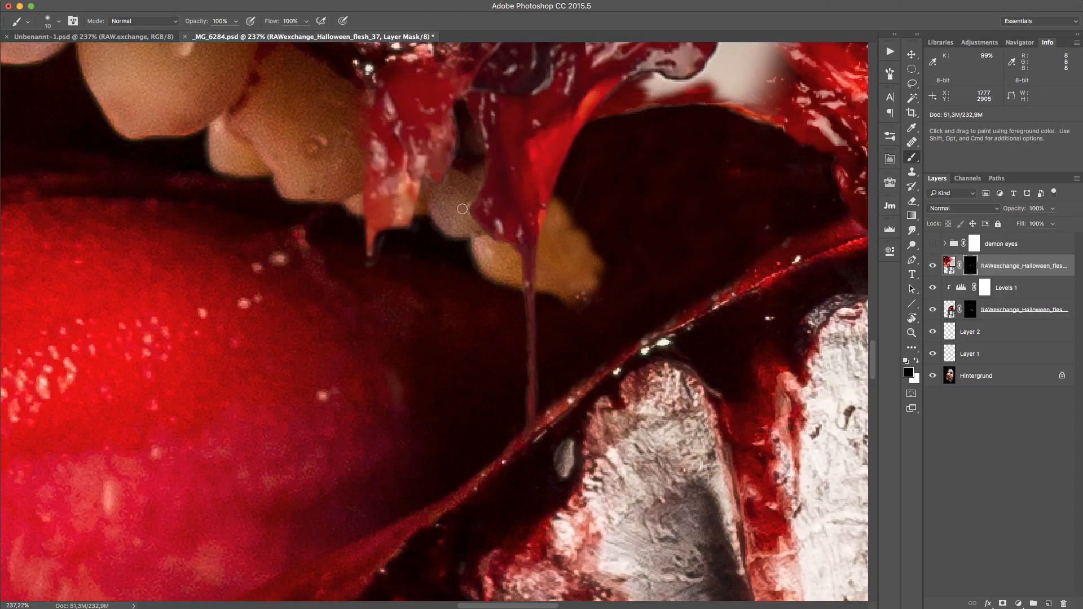
{"action": "key", "text": "z"}
{"action": "mouse_move", "coordinate": [434, 402]}
{"action": "left_mouse_down"}
{"action": "mouse_move", "coordinate": [392, 453]}
{"action": "mouse_move", "coordinate": [364, 462]}
{"action": "left_mouse_up"}
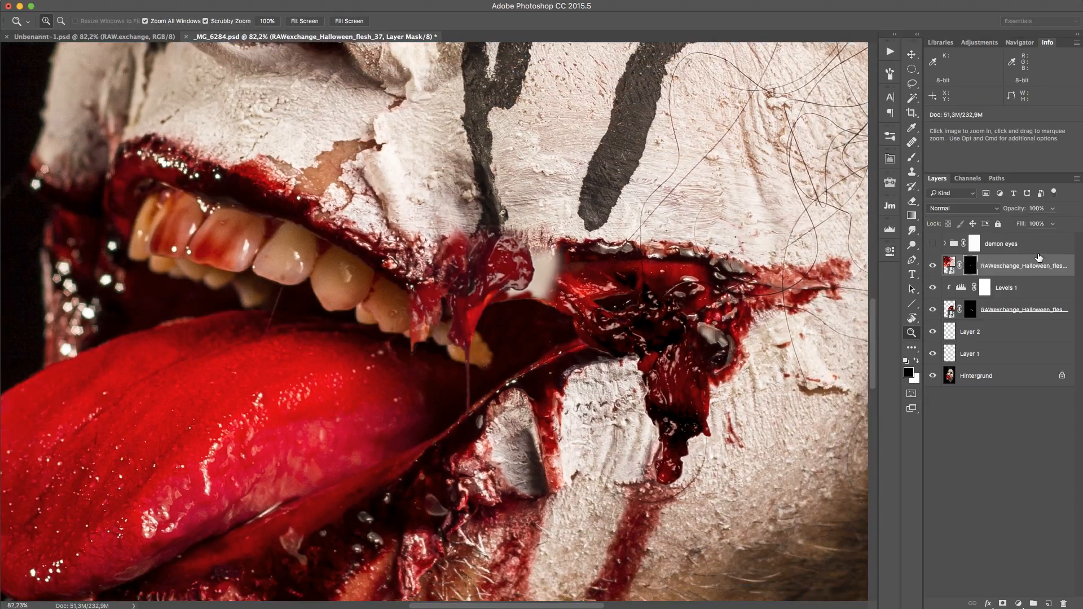
Step: Mask out the excess flesh over the back teeth and the pale patch beside the strand with a 35 px brush
{"action": "left_click", "coordinate": [934, 269]}
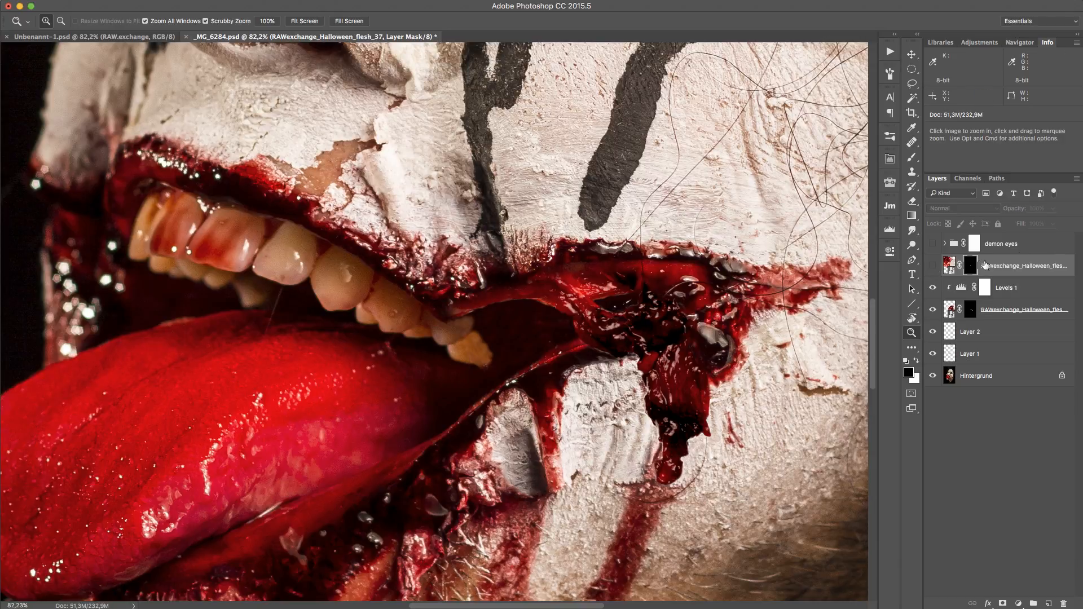
{"action": "left_click", "coordinate": [932, 265]}
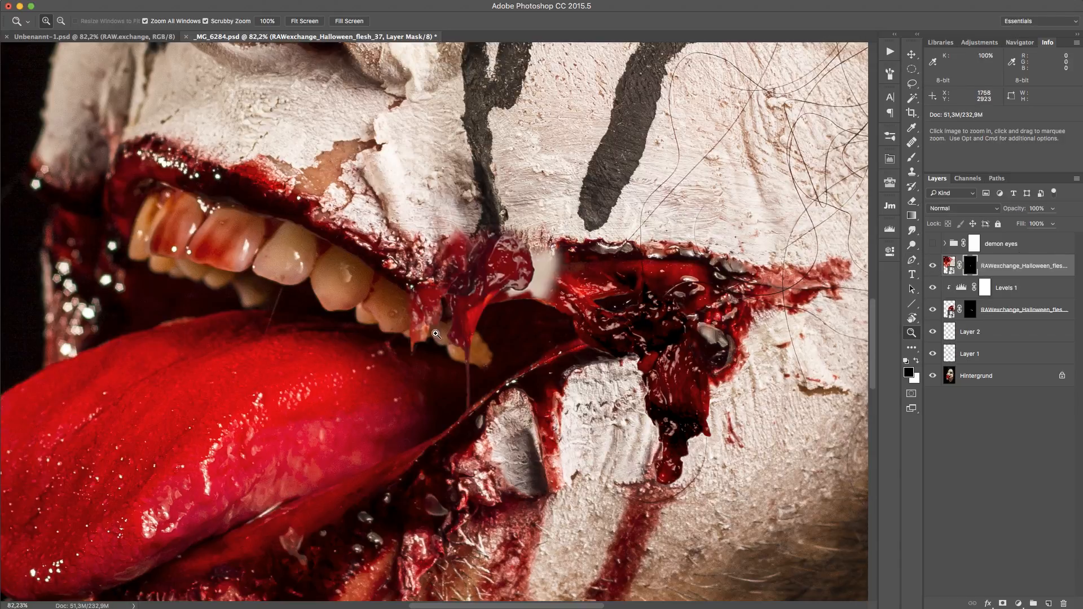
{"action": "key", "text": "b"}
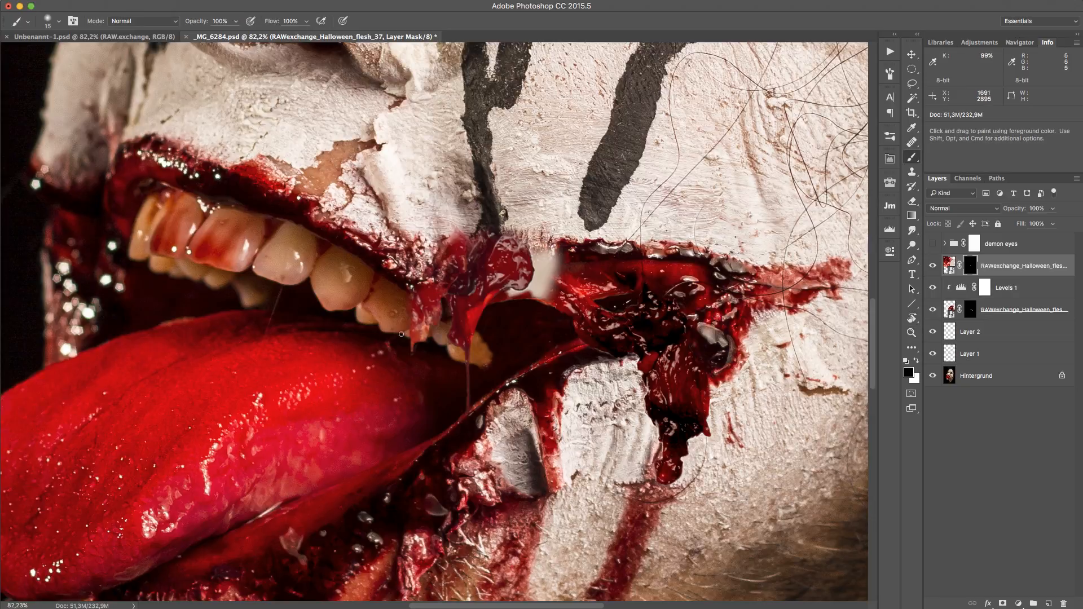
{"action": "key", "text": "bracketright"}
{"action": "left_click_drag", "start_coordinate": [409, 358], "coordinate": [433, 300]}
{"action": "left_click_drag", "start_coordinate": [433, 301], "coordinate": [439, 314]}
{"action": "mouse_move", "coordinate": [438, 273]}
{"action": "left_mouse_down"}
{"action": "mouse_move", "coordinate": [483, 206]}
{"action": "mouse_move", "coordinate": [438, 285]}
{"action": "mouse_move", "coordinate": [480, 254]}
{"action": "mouse_move", "coordinate": [507, 254]}
{"action": "mouse_move", "coordinate": [524, 296]}
{"action": "mouse_move", "coordinate": [559, 317]}
{"action": "mouse_move", "coordinate": [522, 311]}
{"action": "mouse_move", "coordinate": [503, 254]}
{"action": "mouse_move", "coordinate": [504, 325]}
{"action": "mouse_move", "coordinate": [413, 404]}
{"action": "mouse_move", "coordinate": [474, 316]}
{"action": "mouse_move", "coordinate": [522, 289]}
{"action": "left_mouse_up"}
Step: Mask out the remaining flesh clump over the torn lip edge above the strand with the 35 px brush
{"action": "key", "text": "z"}
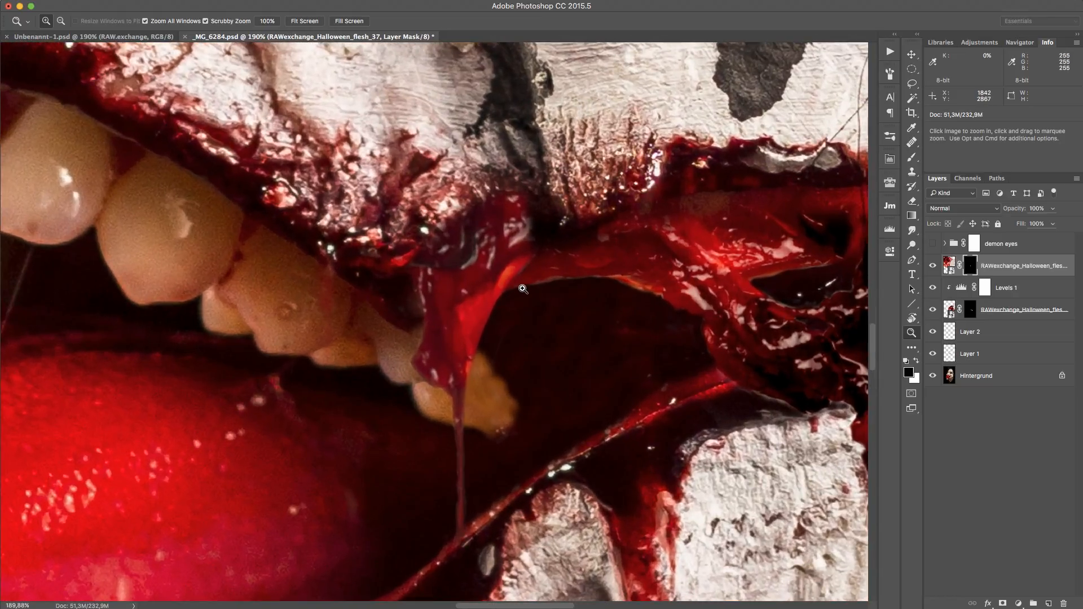
{"action": "key", "text": "b"}
{"action": "mouse_move", "coordinate": [548, 239]}
{"action": "left_mouse_down"}
{"action": "mouse_move", "coordinate": [388, 281]}
{"action": "mouse_move", "coordinate": [552, 230]}
{"action": "mouse_move", "coordinate": [394, 294]}
{"action": "mouse_move", "coordinate": [504, 247]}
{"action": "mouse_move", "coordinate": [399, 287]}
{"action": "mouse_move", "coordinate": [585, 250]}
{"action": "mouse_move", "coordinate": [487, 248]}
{"action": "mouse_move", "coordinate": [531, 222]}
{"action": "mouse_move", "coordinate": [413, 237]}
{"action": "mouse_move", "coordinate": [480, 188]}
{"action": "mouse_move", "coordinate": [556, 227]}
{"action": "mouse_move", "coordinate": [417, 270]}
{"action": "mouse_move", "coordinate": [543, 251]}
{"action": "mouse_move", "coordinate": [561, 230]}
{"action": "left_mouse_up"}
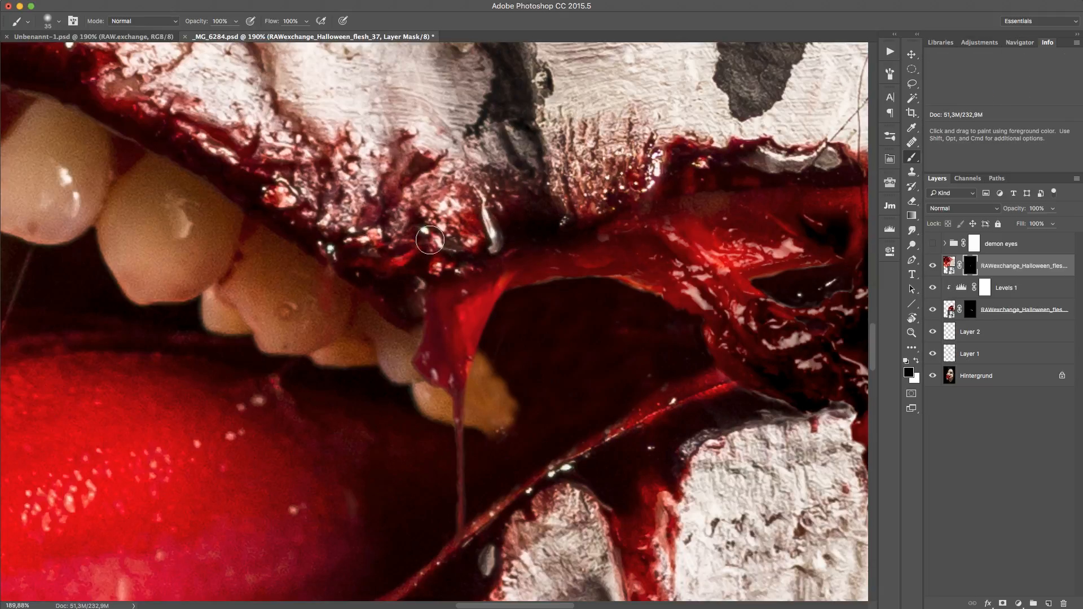
Step: Duplicate the Levels 1 adjustment, move the copy above the upper flesh layer and clip it to that layer
{"action": "left_click", "coordinate": [1041, 287]}
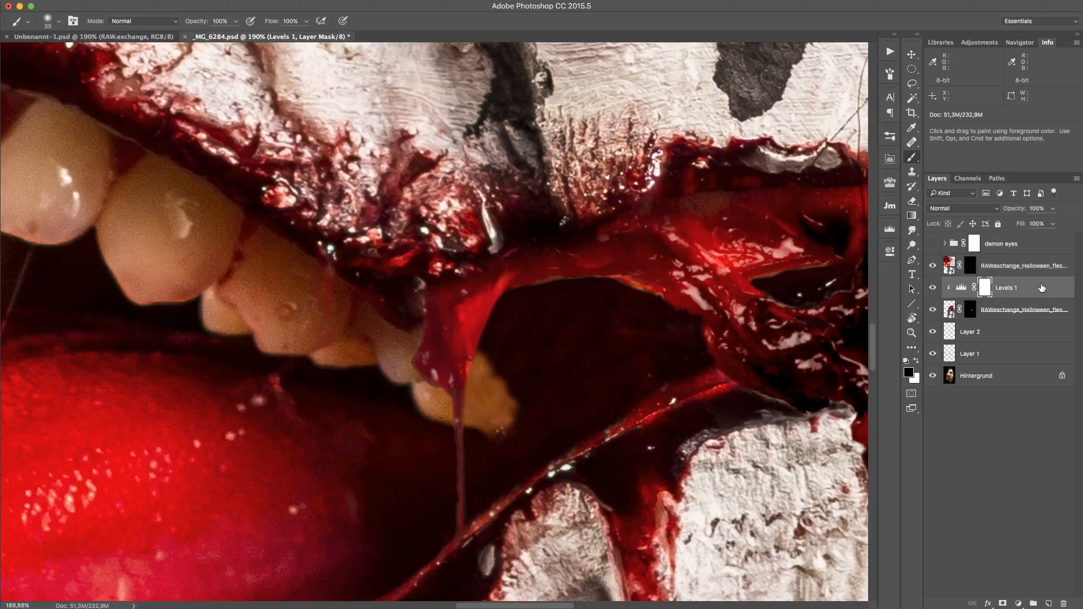
{"action": "key", "text": "super+j"}
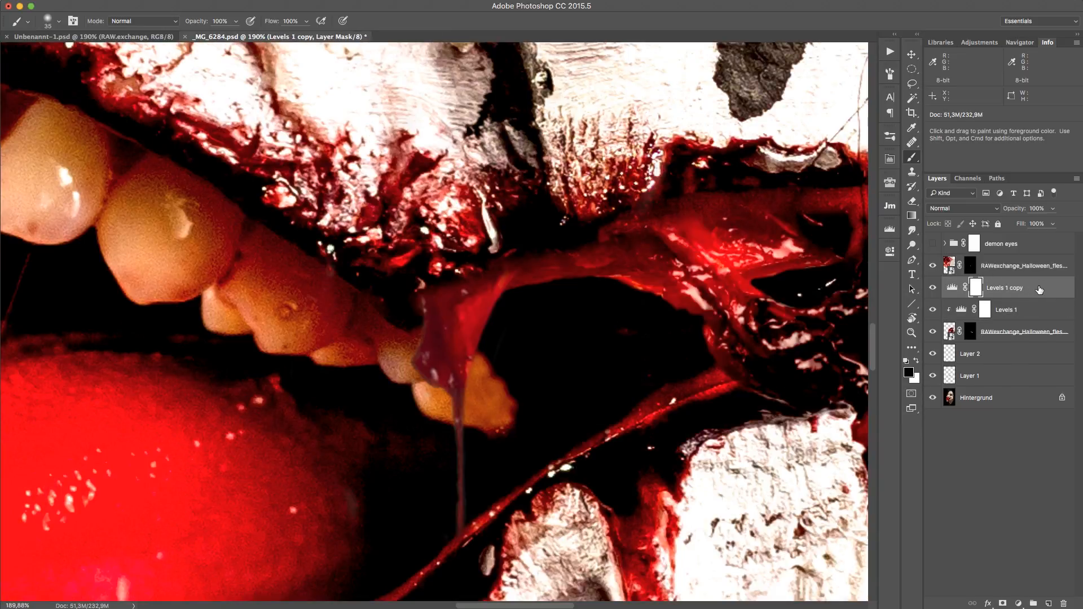
{"action": "left_click_drag", "start_coordinate": [1039, 289], "coordinate": [968, 264]}
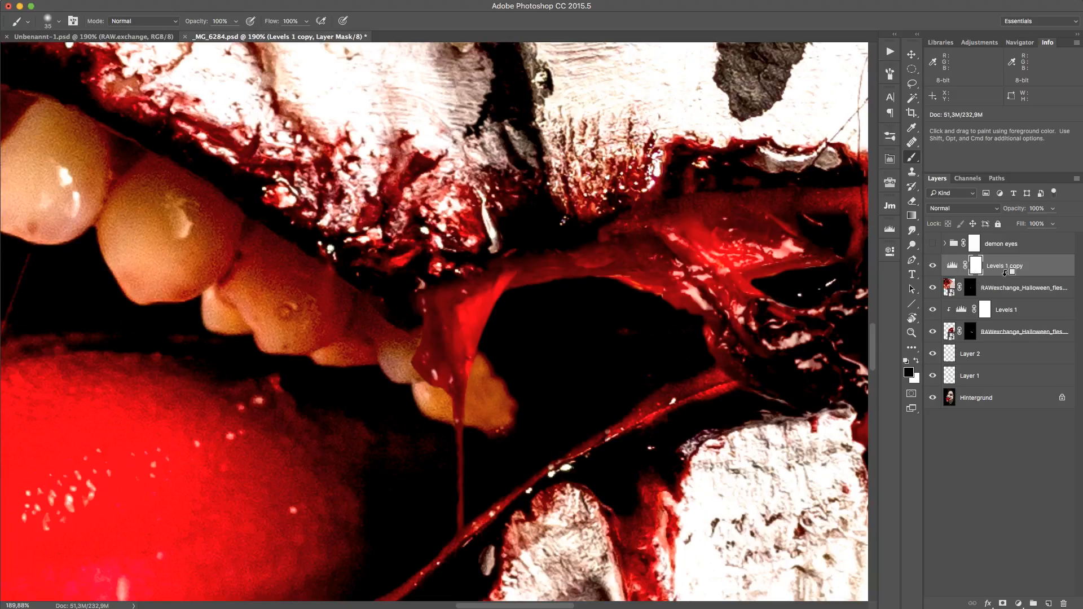
{"action": "left_click", "coordinate": [1005, 273], "text": "alt"}
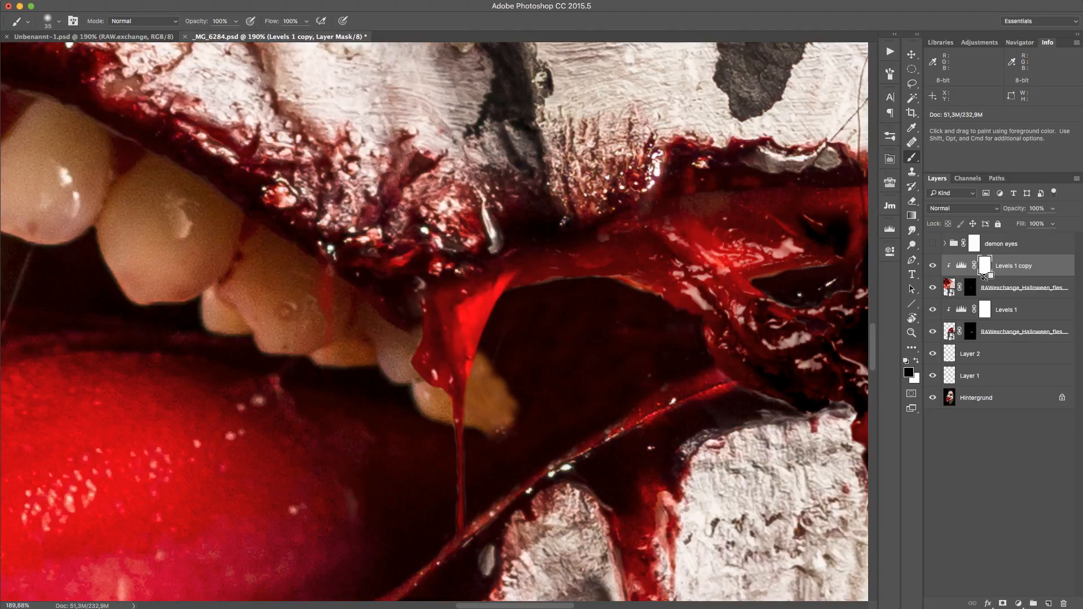
Step: Compare the strand with its flesh layer hidden and shown, and examine how it fits the whole face
{"action": "left_click", "coordinate": [932, 288]}
{"action": "left_click", "coordinate": [932, 288]}
{"action": "left_click", "coordinate": [931, 288]}
{"action": "left_click", "coordinate": [932, 288]}
{"action": "left_click", "coordinate": [970, 288]}
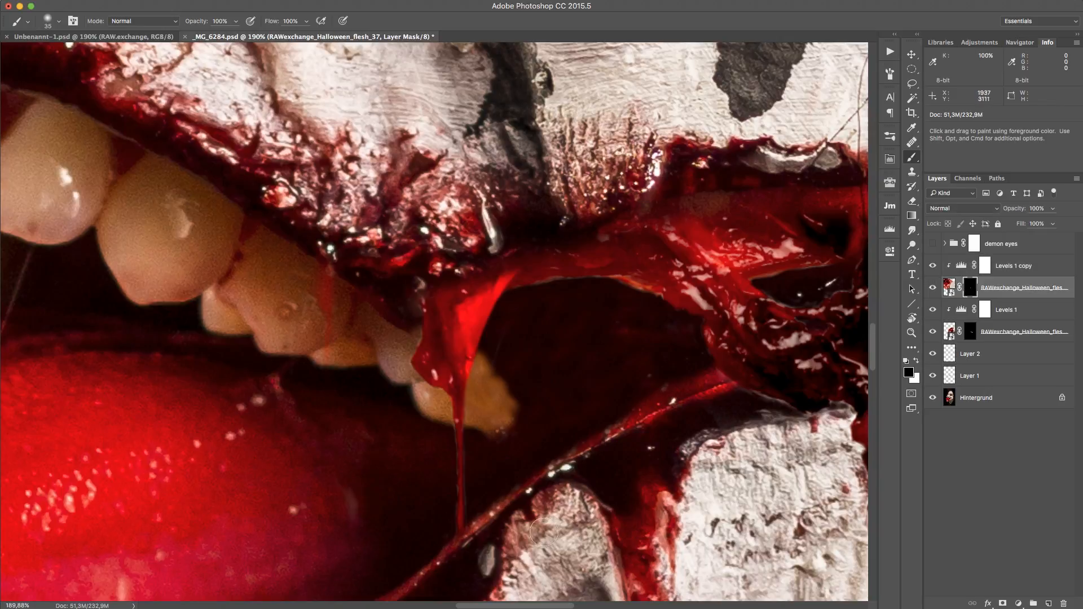
{"action": "key", "text": "shift+b"}
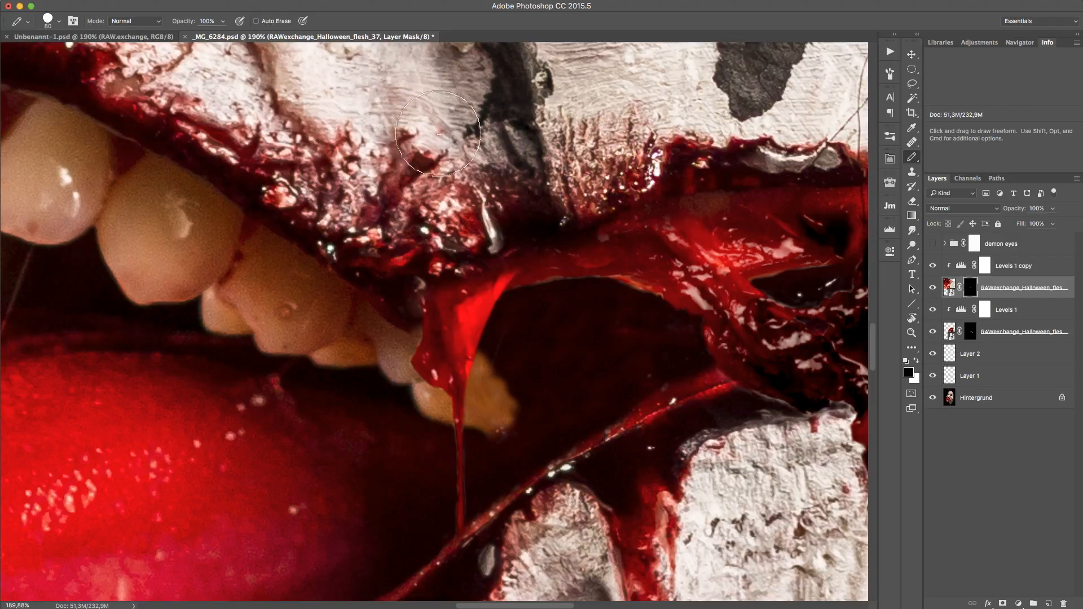
{"action": "key", "text": "z"}
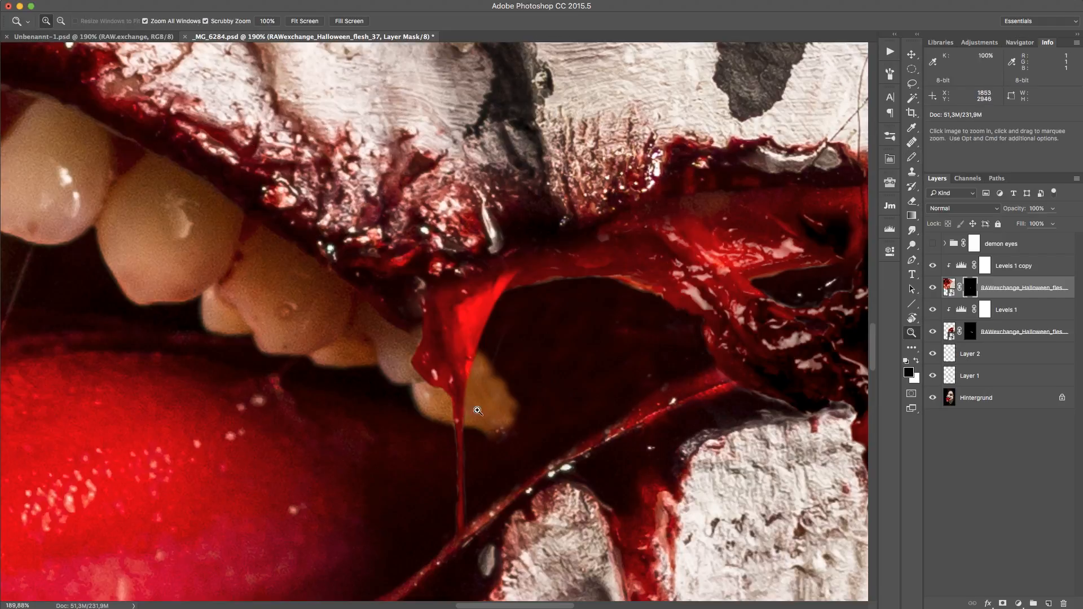
{"action": "left_click_drag", "start_coordinate": [458, 421], "coordinate": [344, 424]}
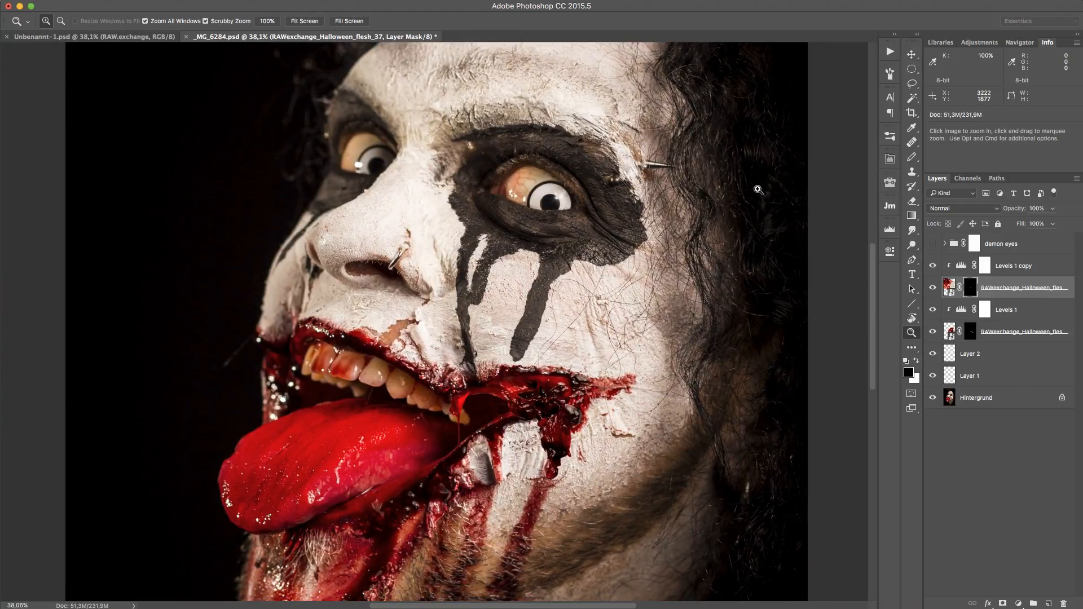
Step: Set the copied Levels adjustment to input values 41, 0.79 and 255 and compare the strand against the wound
{"action": "double_click", "coordinate": [960, 266]}
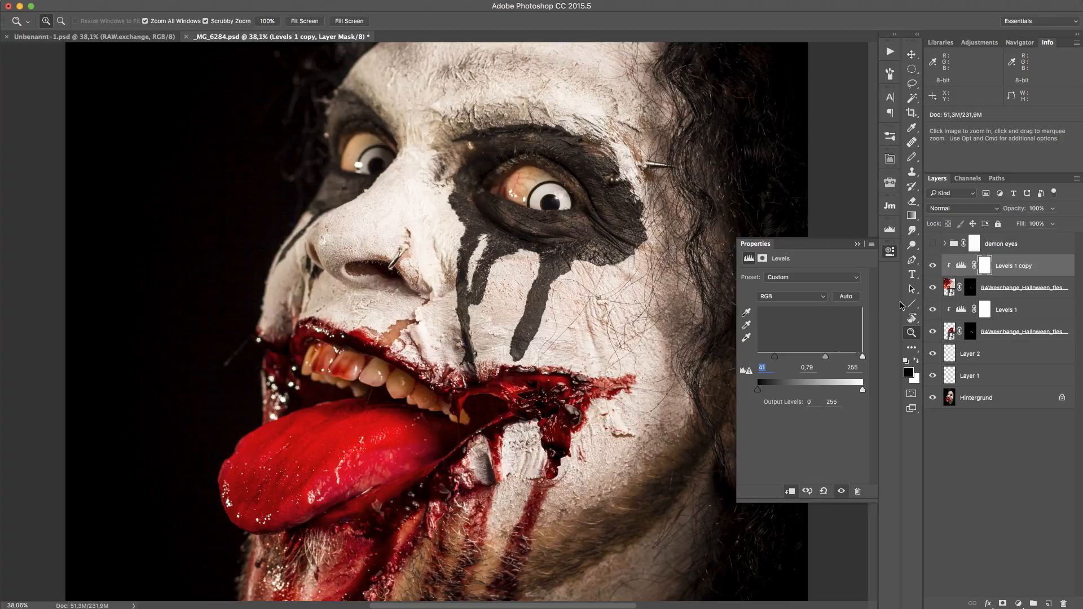
{"action": "left_click", "coordinate": [932, 289]}
{"action": "left_click", "coordinate": [932, 289]}
{"action": "scroll", "coordinate": [472, 437], "scroll_direction": "up", "scroll_amount": 10}
{"action": "scroll", "coordinate": [472, 437], "scroll_direction": "down", "scroll_amount": 4}
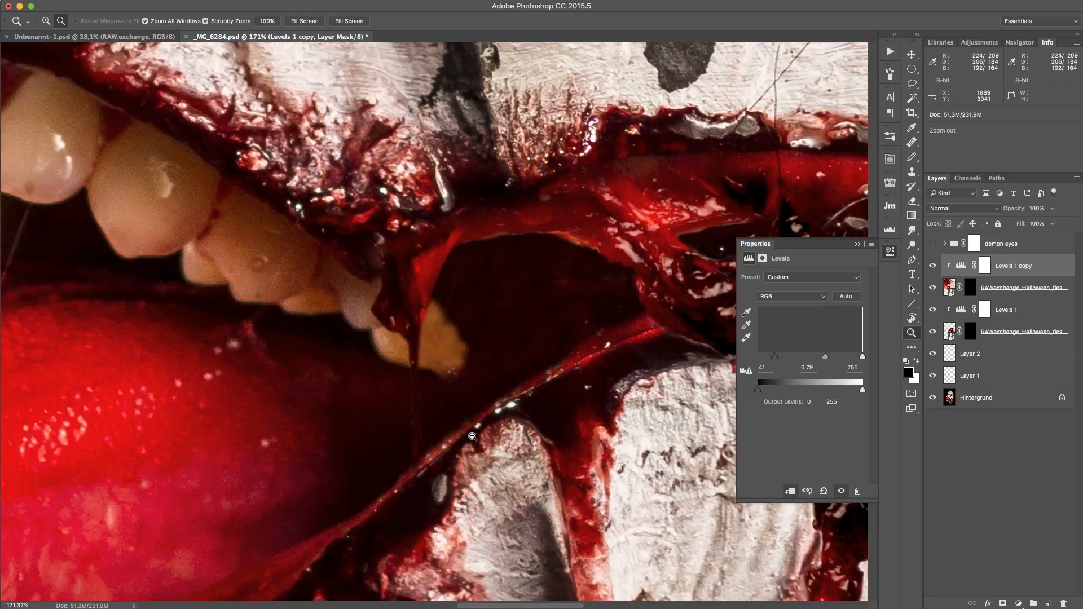
{"action": "scroll", "coordinate": [473, 436], "scroll_direction": "down", "scroll_amount": 4}
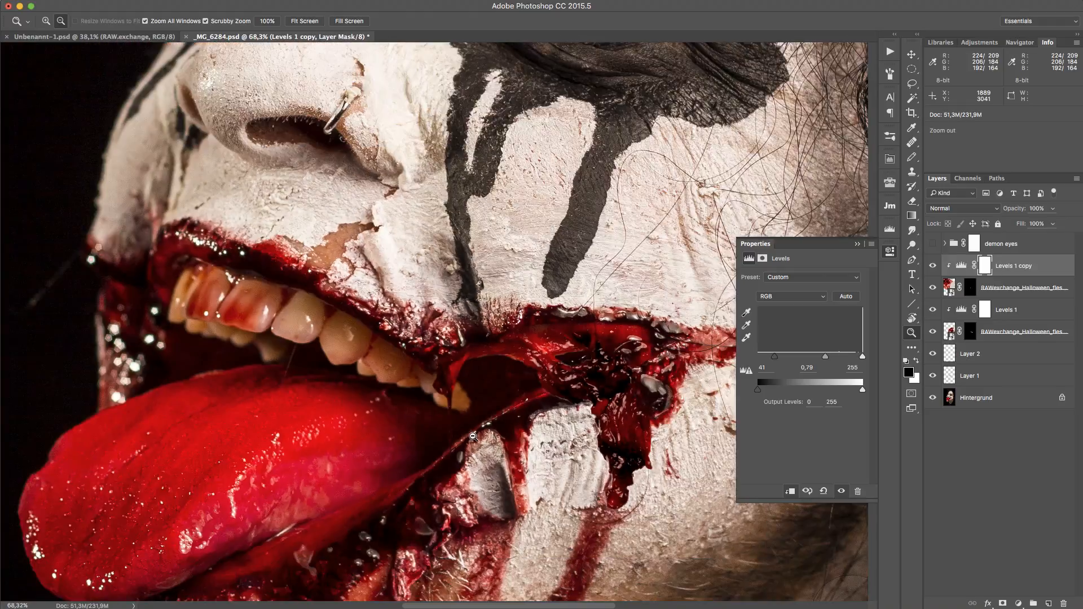
{"action": "left_click", "coordinate": [890, 252]}
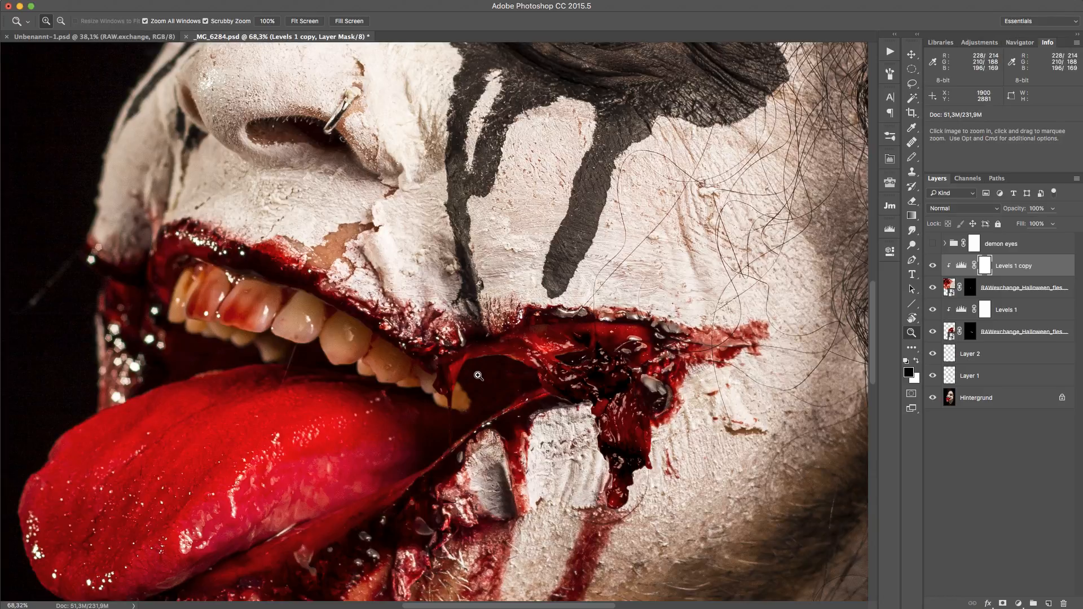
Step: Refine the upper flesh layer's mask around the strand's attachment at the back teeth, revealing and hiding flesh with 10 to 30 px brushes
{"action": "scroll", "coordinate": [478, 375], "scroll_direction": "up", "scroll_amount": 2}
{"action": "left_click_drag", "start_coordinate": [448, 379], "coordinate": [528, 375]}
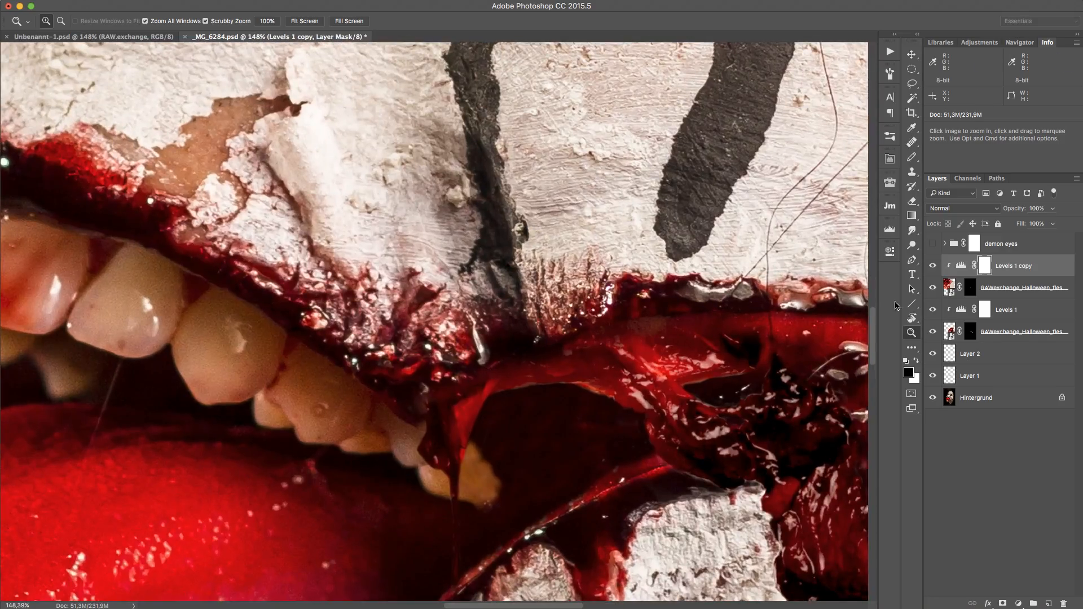
{"action": "left_click", "coordinate": [968, 288]}
{"action": "key", "text": "b"}
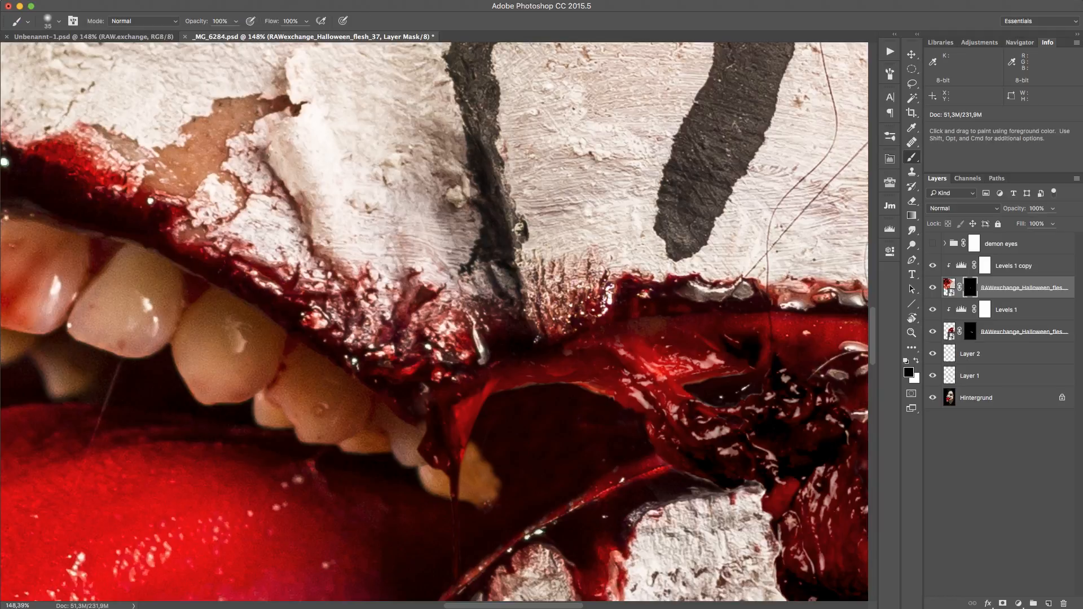
{"action": "left_click_drag", "start_coordinate": [423, 403], "coordinate": [508, 380]}
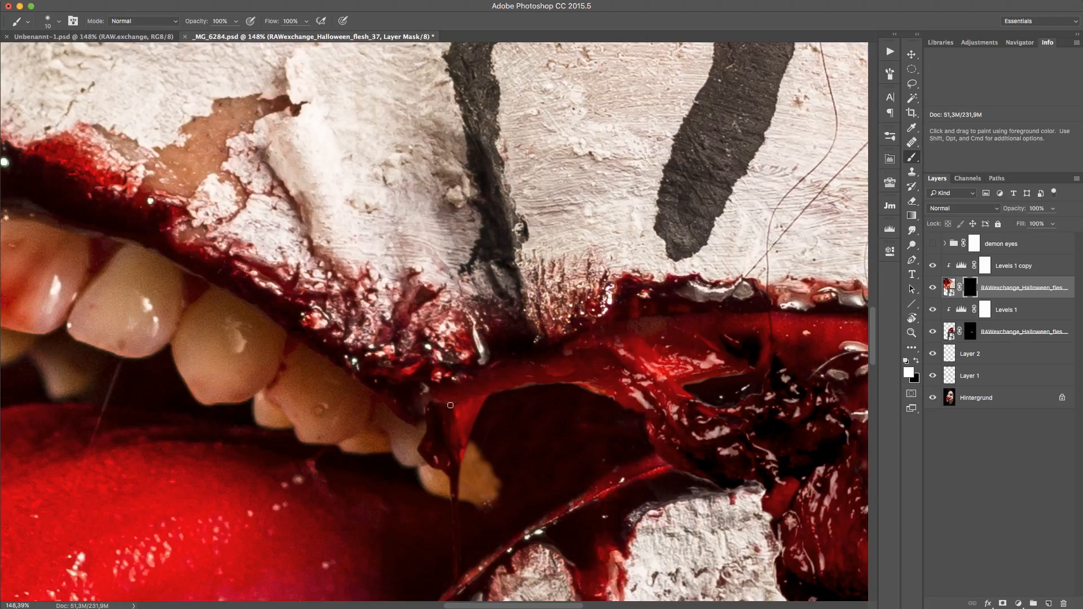
{"action": "key", "text": "bracketright"}
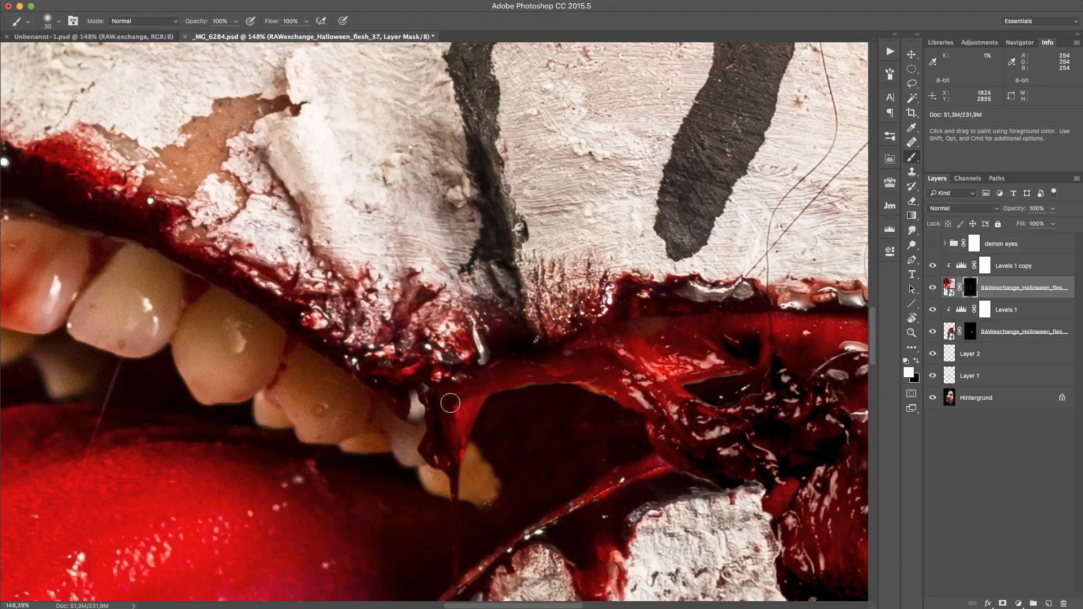
{"action": "key", "text": "x"}
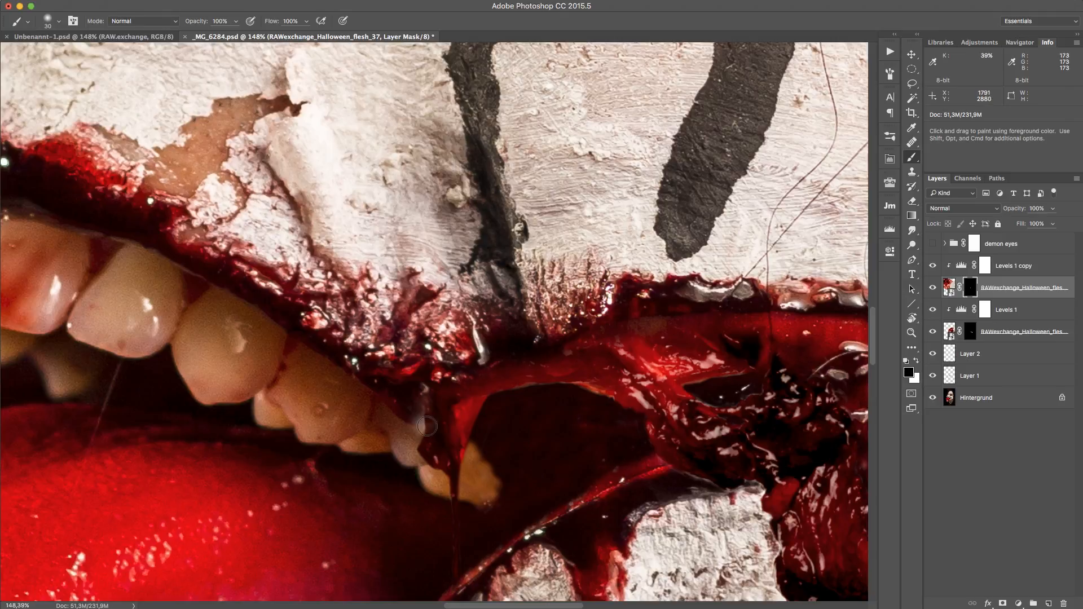
{"action": "mouse_move", "coordinate": [427, 426]}
{"action": "left_mouse_down"}
{"action": "mouse_move", "coordinate": [454, 454]}
{"action": "mouse_move", "coordinate": [432, 433]}
{"action": "mouse_move", "coordinate": [617, 300]}
{"action": "left_mouse_up"}
Step: Mask out the bright pale fringe between the back tooth and the strand with brushes of 15 down to 8 px
{"action": "key", "text": "x"}
{"action": "key", "text": "z"}
{"action": "key", "text": "b"}
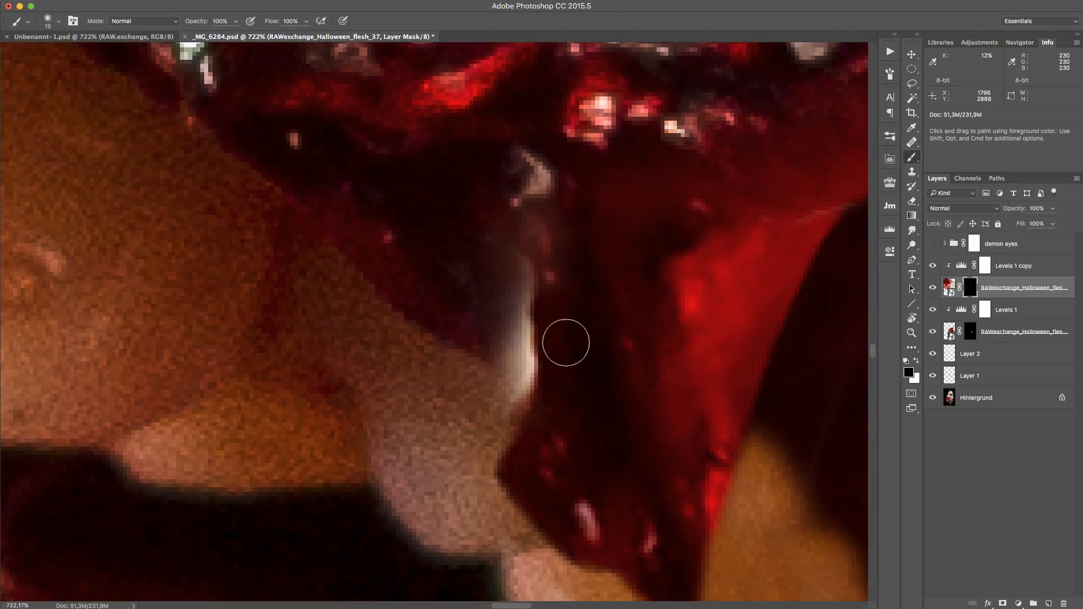
{"action": "mouse_move", "coordinate": [509, 398]}
{"action": "left_mouse_down"}
{"action": "mouse_move", "coordinate": [520, 322]}
{"action": "mouse_move", "coordinate": [524, 348]}
{"action": "mouse_move", "coordinate": [523, 388]}
{"action": "mouse_move", "coordinate": [517, 297]}
{"action": "mouse_move", "coordinate": [503, 289]}
{"action": "mouse_move", "coordinate": [518, 299]}
{"action": "mouse_move", "coordinate": [519, 271]}
{"action": "left_mouse_up"}
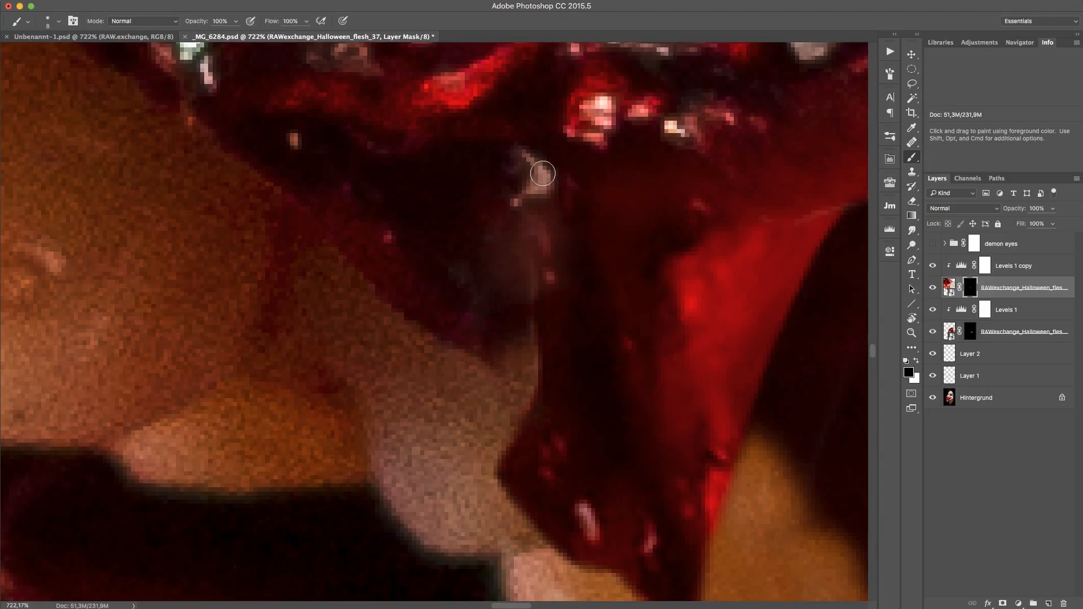
Step: Paint flesh detail back into the mask at the small highlight above the back tooth and check the whole portrait
{"action": "key", "text": "x"}
{"action": "mouse_move", "coordinate": [540, 179]}
{"action": "left_mouse_down"}
{"action": "mouse_move", "coordinate": [510, 188]}
{"action": "mouse_move", "coordinate": [520, 192]}
{"action": "mouse_move", "coordinate": [539, 179]}
{"action": "mouse_move", "coordinate": [505, 173]}
{"action": "mouse_move", "coordinate": [483, 220]}
{"action": "mouse_move", "coordinate": [523, 201]}
{"action": "mouse_move", "coordinate": [478, 204]}
{"action": "mouse_move", "coordinate": [502, 239]}
{"action": "left_mouse_up"}
{"action": "key", "text": "x"}
{"action": "key", "text": "z"}
{"action": "mouse_move", "coordinate": [539, 388]}
{"action": "left_mouse_down"}
{"action": "mouse_move", "coordinate": [432, 445]}
{"action": "mouse_move", "coordinate": [397, 478]}
{"action": "mouse_move", "coordinate": [409, 497]}
{"action": "left_mouse_up"}
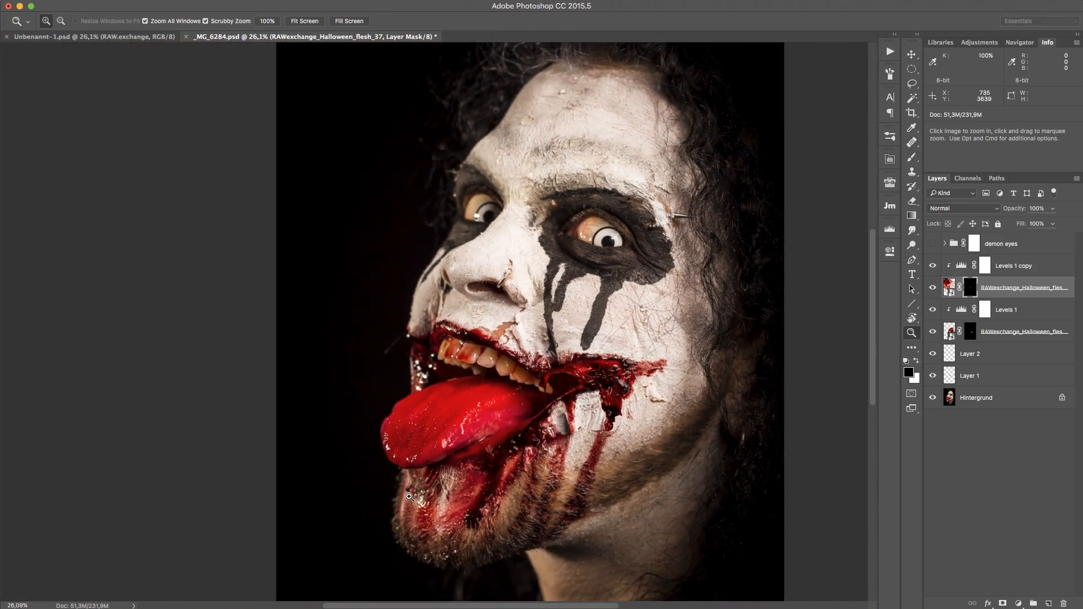